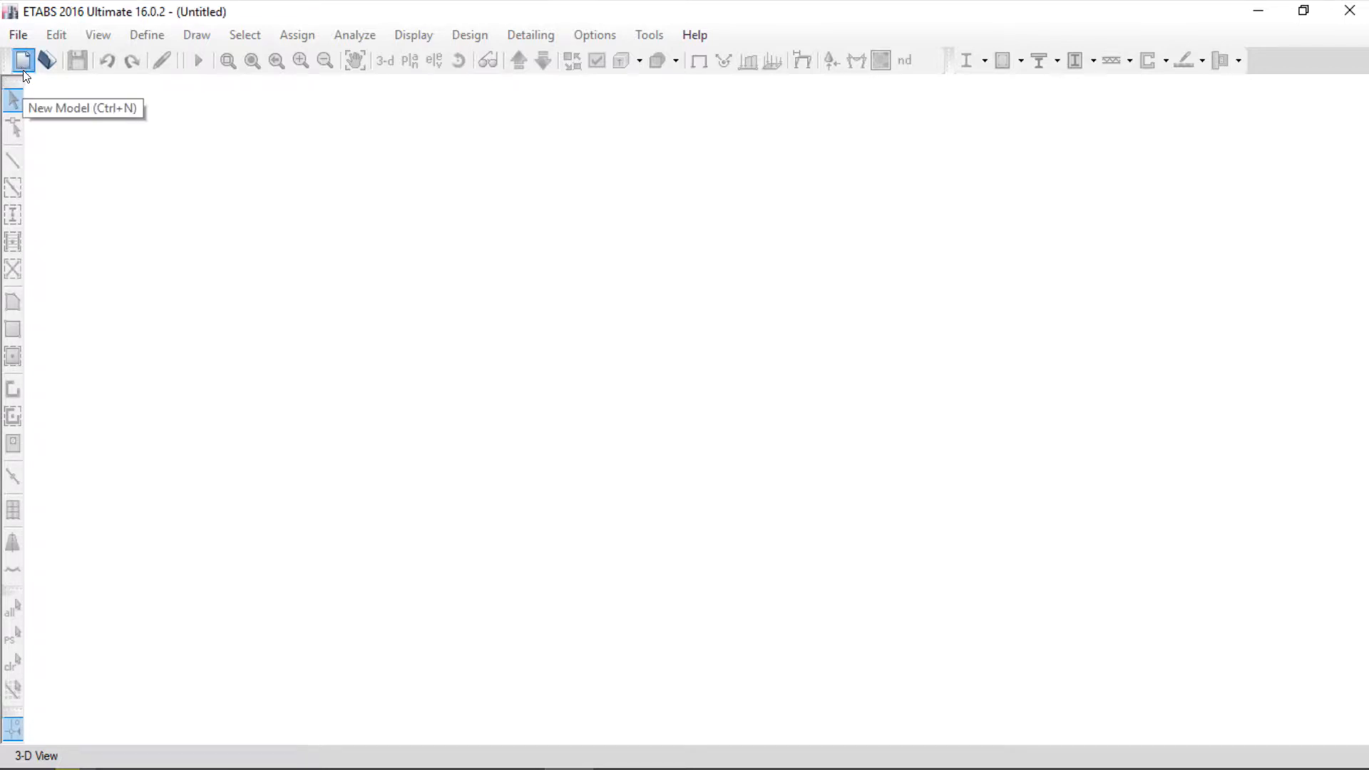
Step: Initialize the new model with built-in settings and Metric SI display units
click(515, 344)
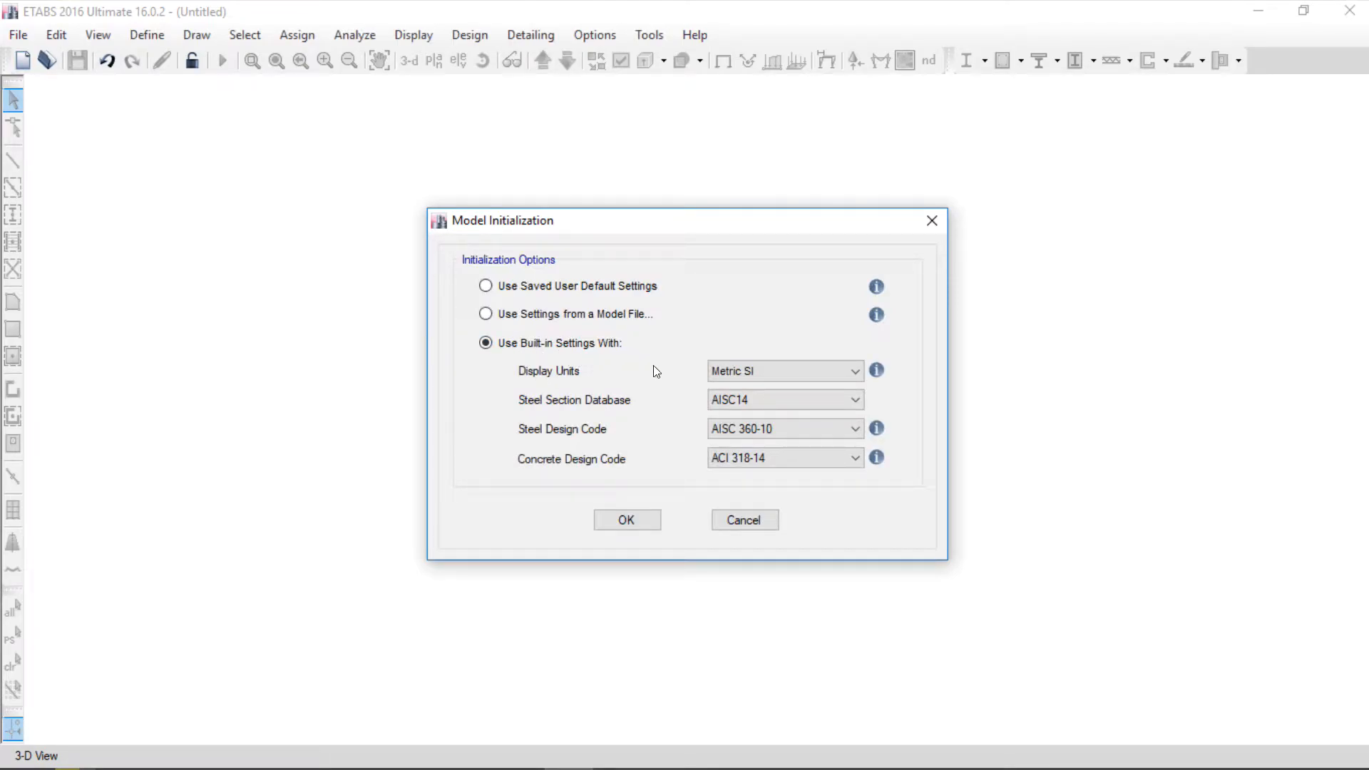
click(760, 372)
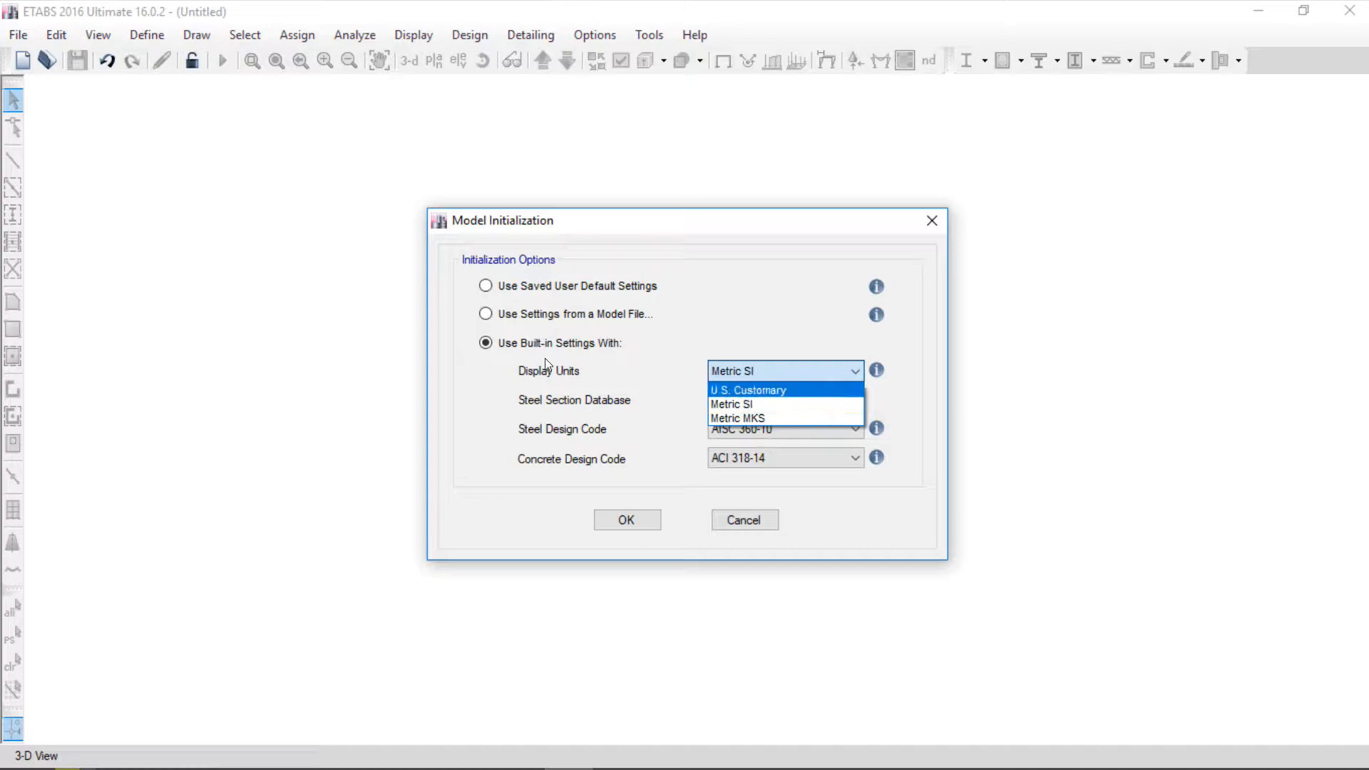
click(503, 367)
click(736, 371)
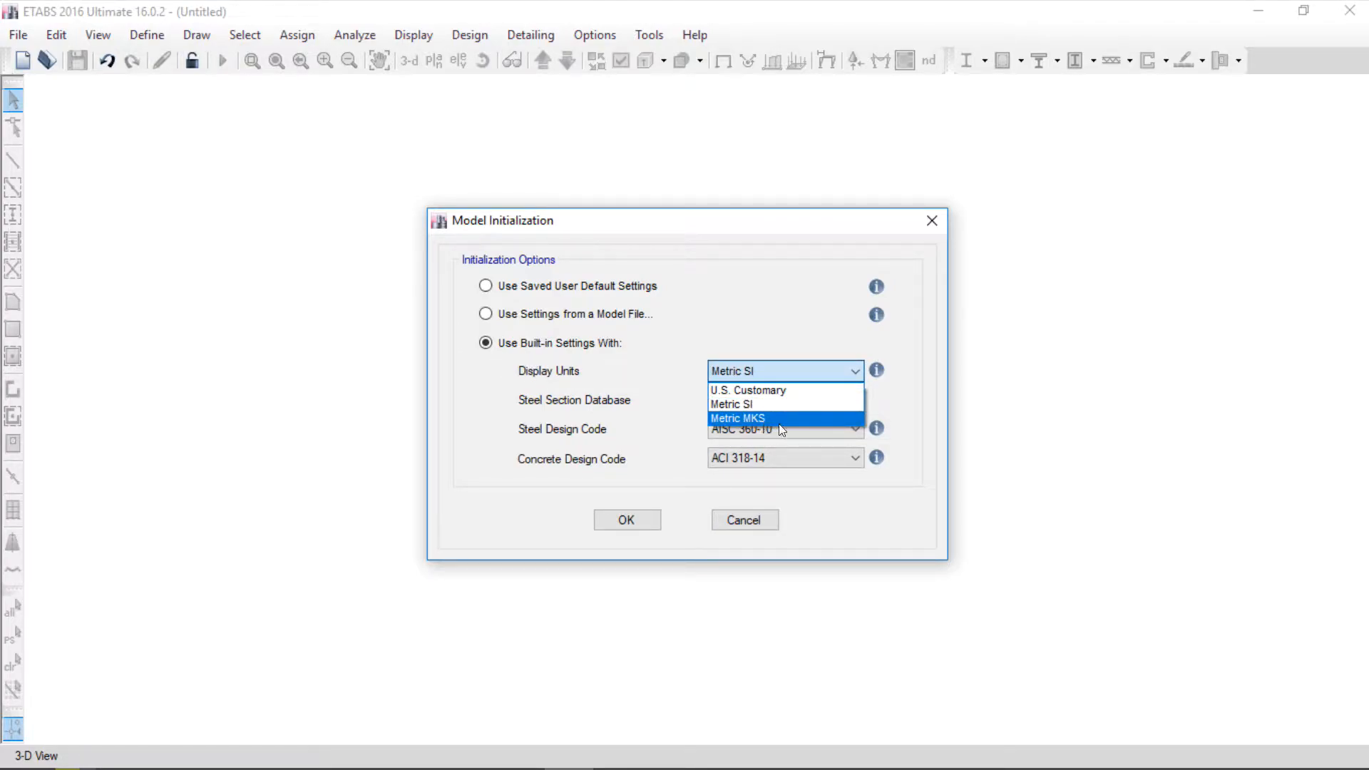
click(761, 404)
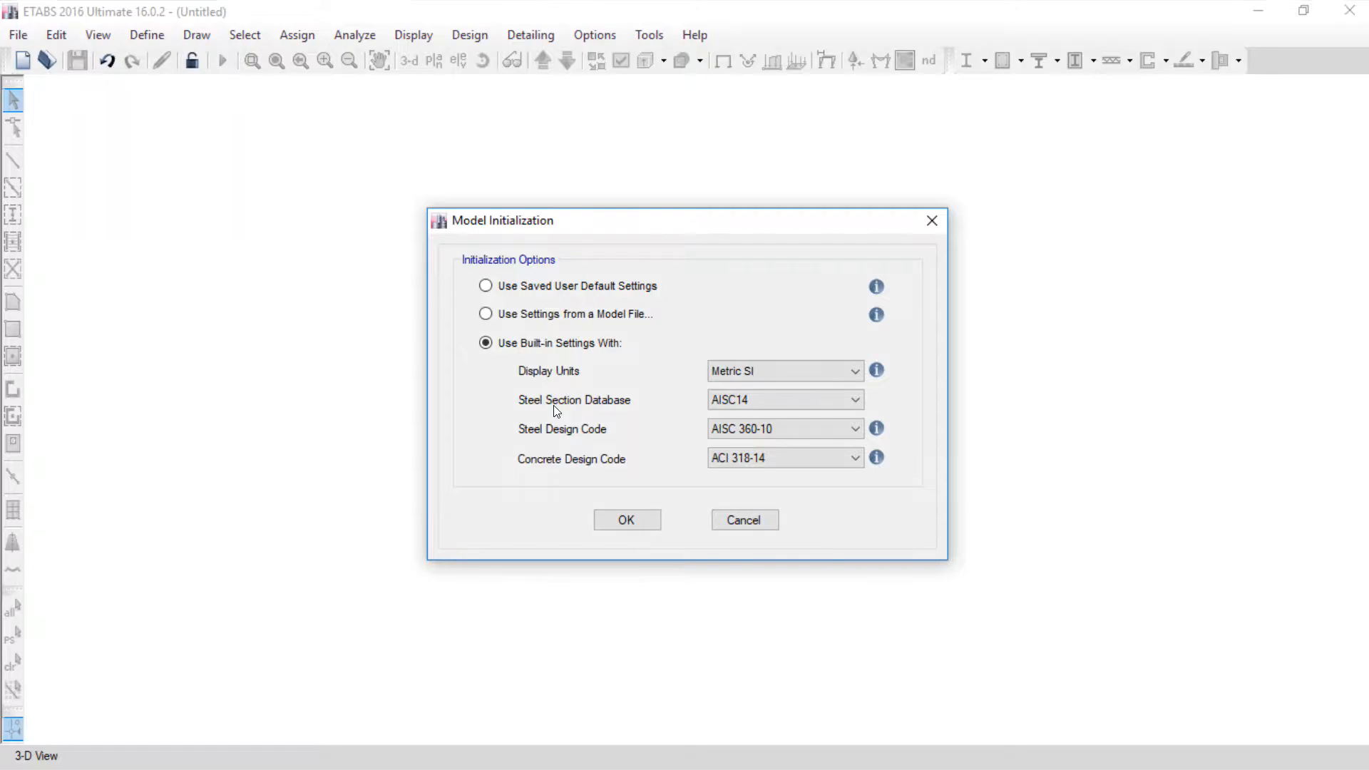
Step: Select AISC14 as the steel section database for the new model
click(752, 403)
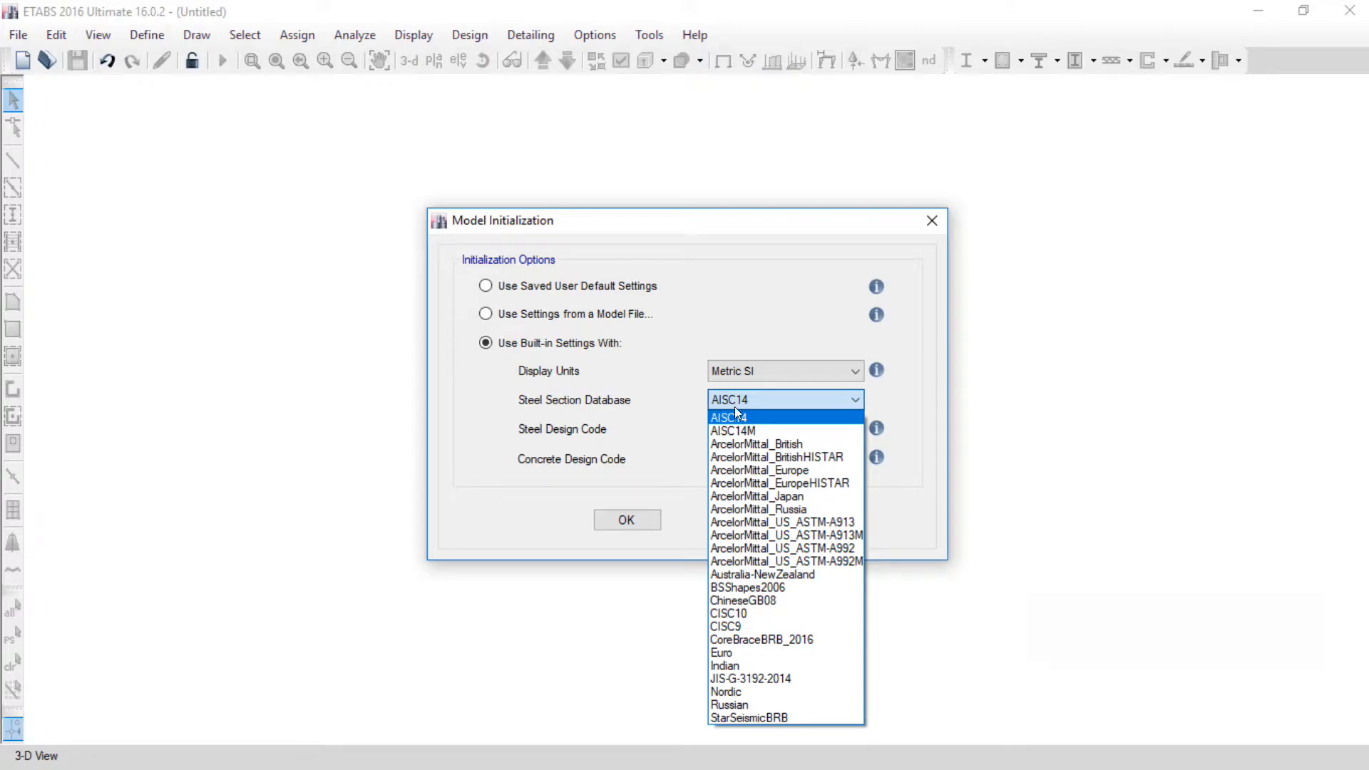
click(735, 400)
click(744, 404)
click(746, 419)
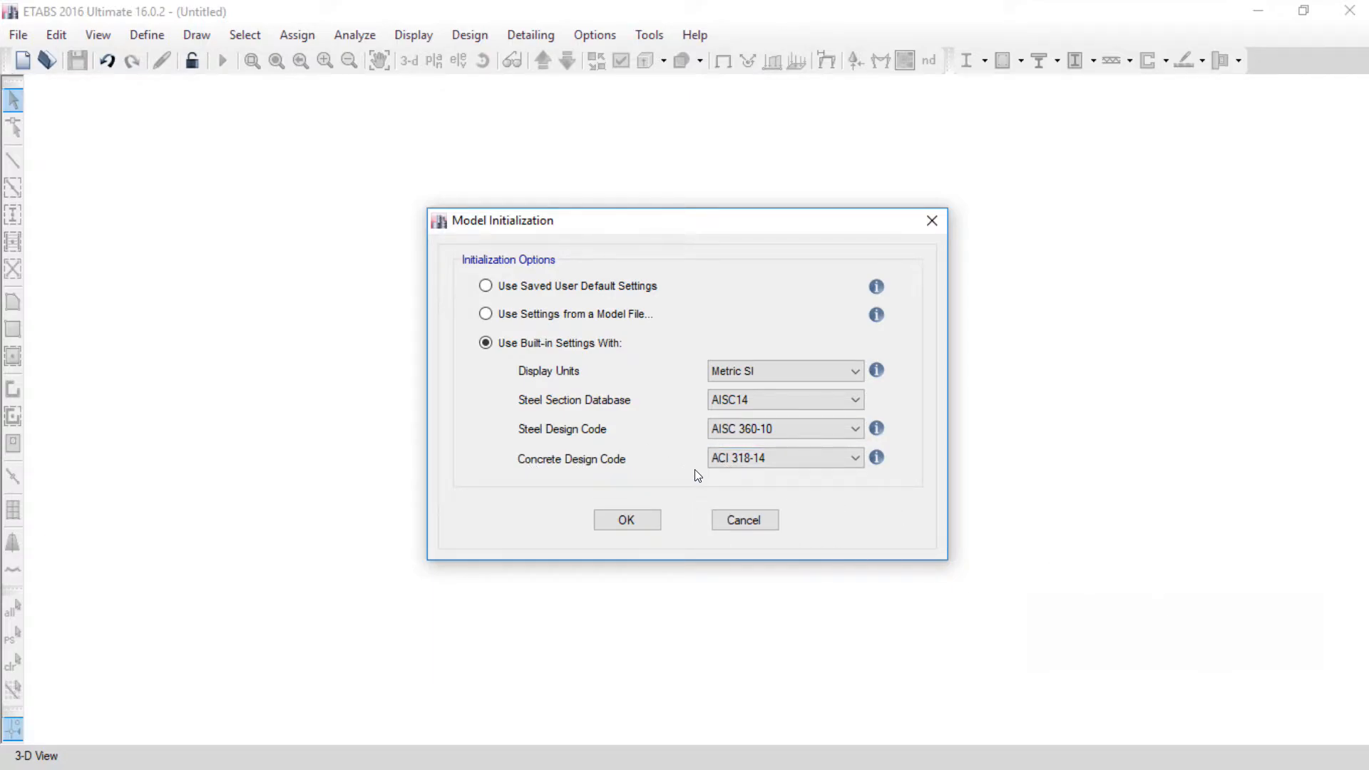
Step: Keep AISC 360-10 as the steel design code and ACI 318-14 as the concrete design code, and accept the model initialization
click(769, 457)
click(752, 452)
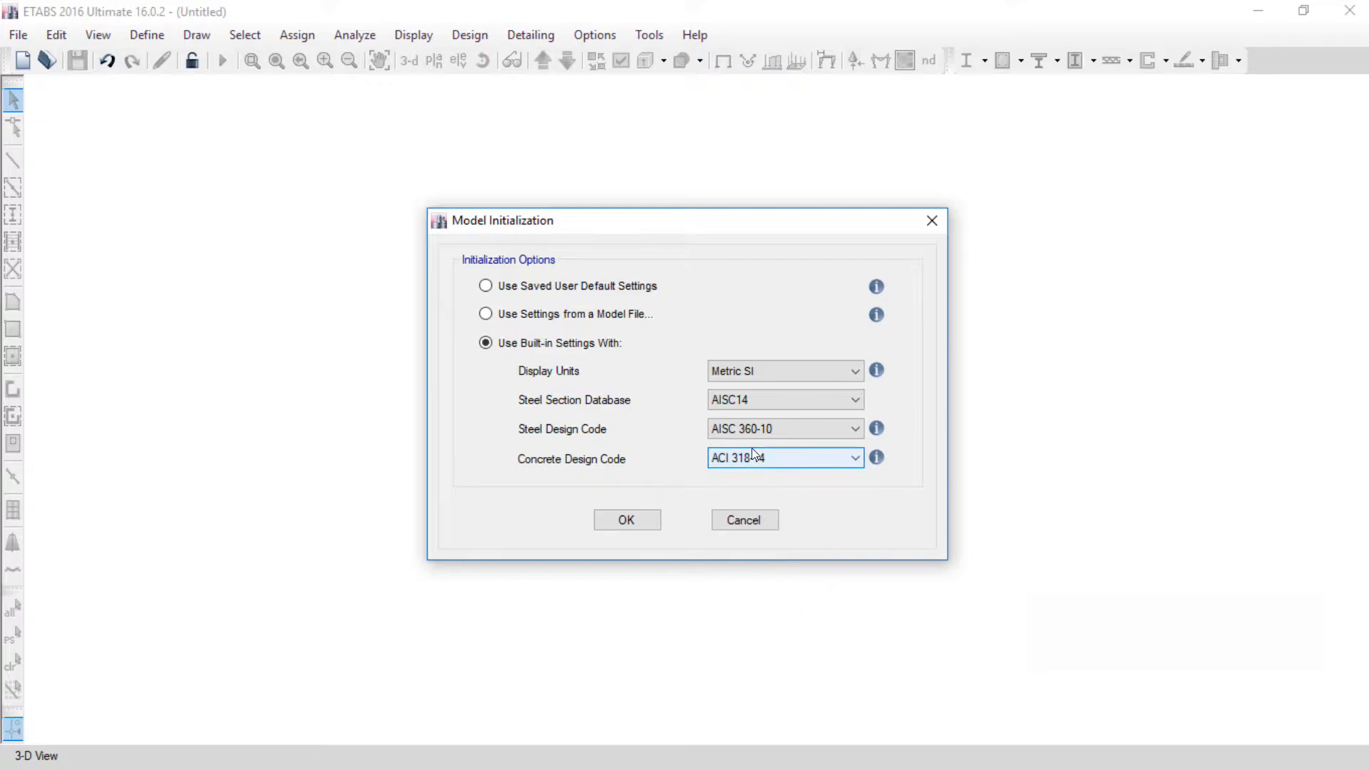
click(753, 457)
click(761, 427)
click(759, 400)
click(760, 398)
click(760, 397)
click(758, 414)
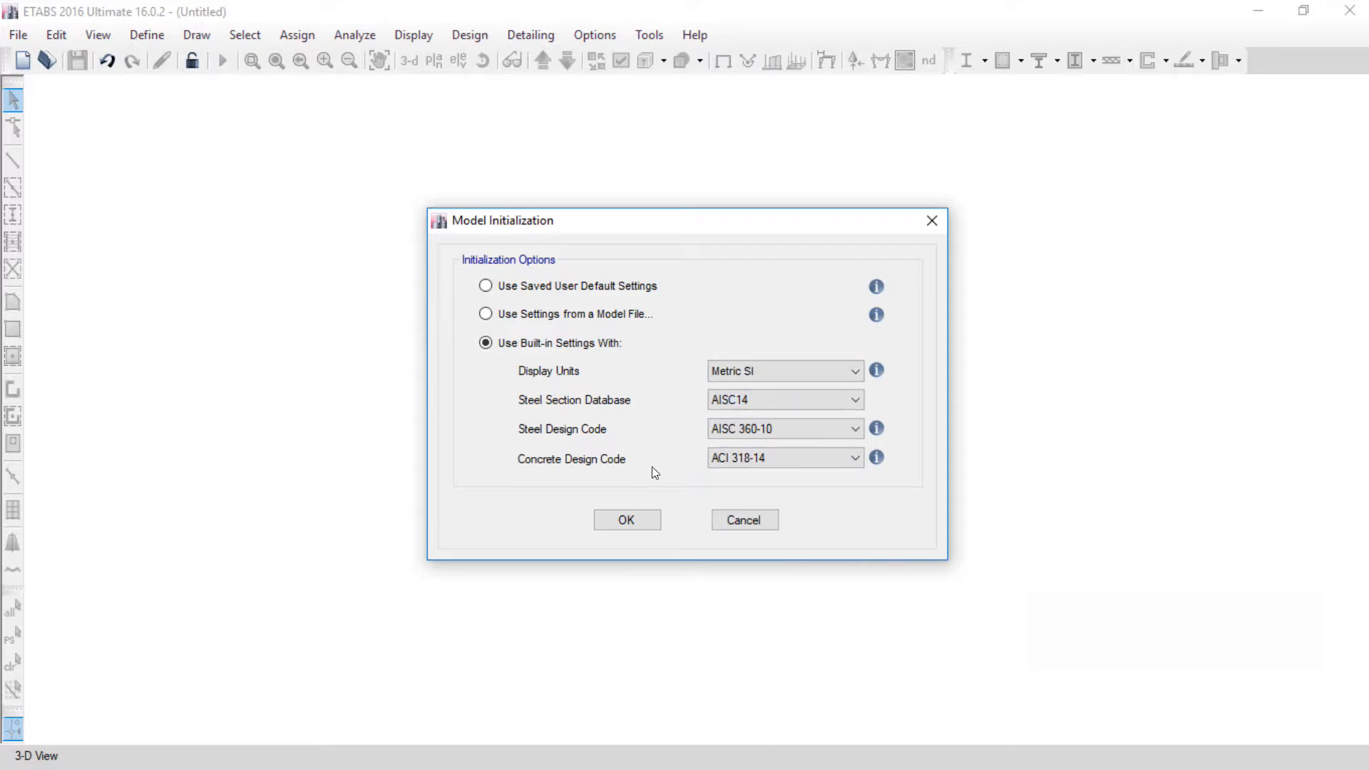
click(628, 519)
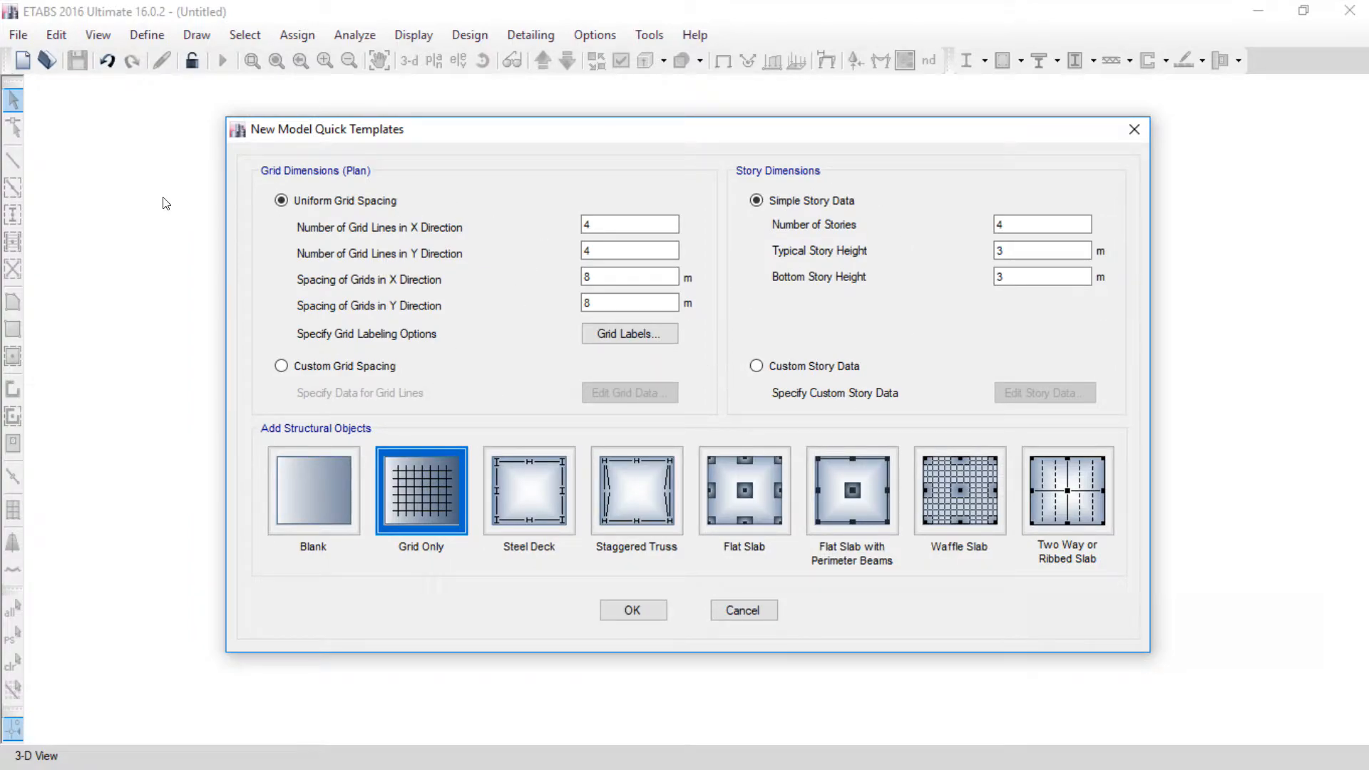
click(606, 224)
key(ctrl+2)
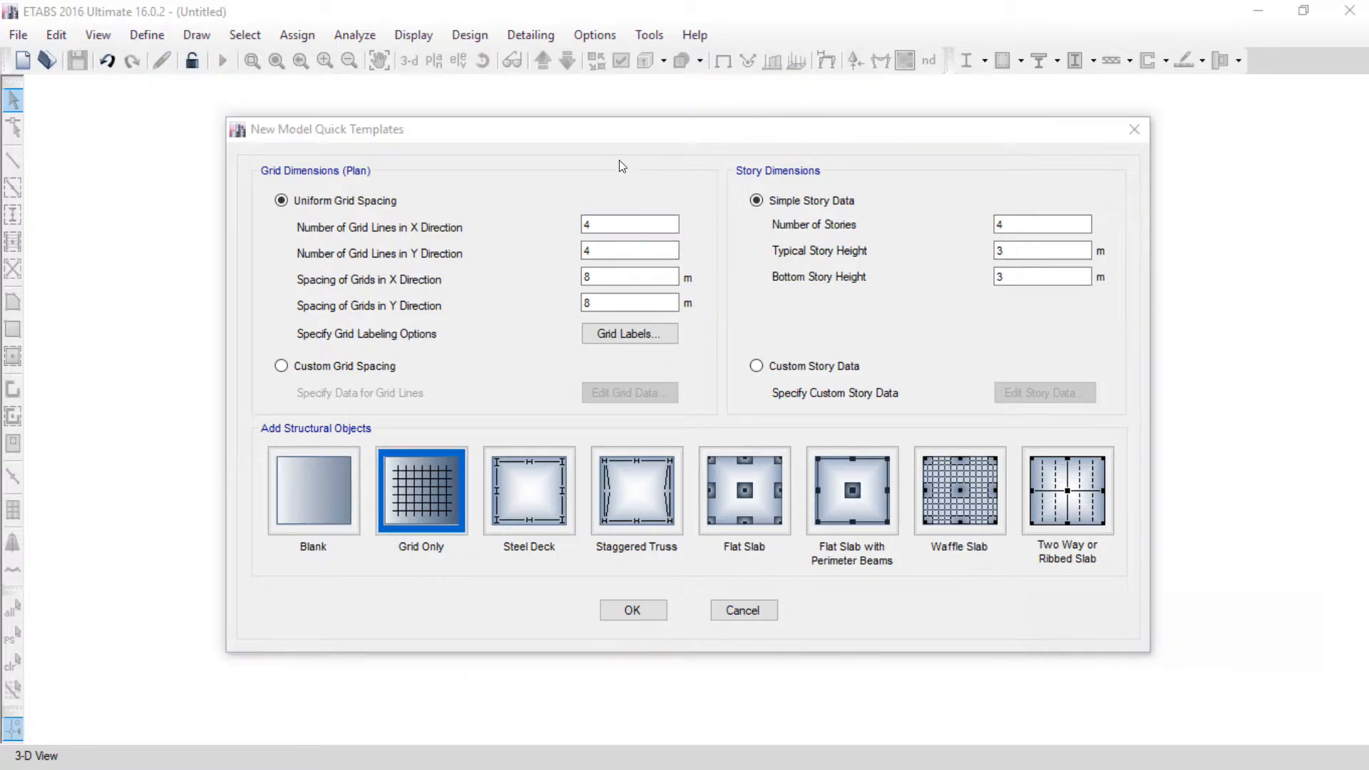
mouse_move(536, 177)
mouse_down()
mouse_move(325, 242)
mouse_move(514, 320)
mouse_move(608, 235)
mouse_move(511, 174)
mouse_up()
mouse_move(1021, 207)
mouse_down()
mouse_move(1011, 213)
mouse_move(1092, 230)
mouse_move(981, 235)
mouse_up()
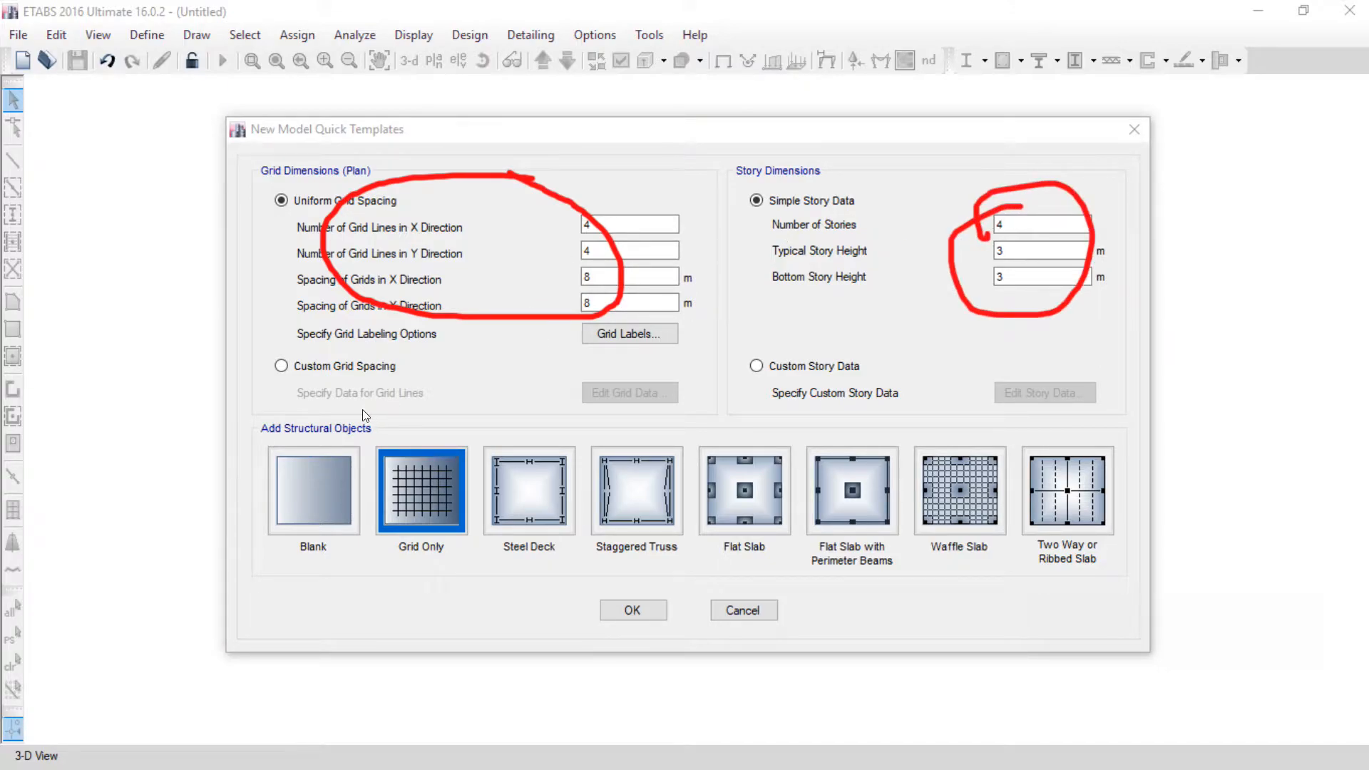
drag(372, 378, 396, 370)
drag(750, 372, 842, 389)
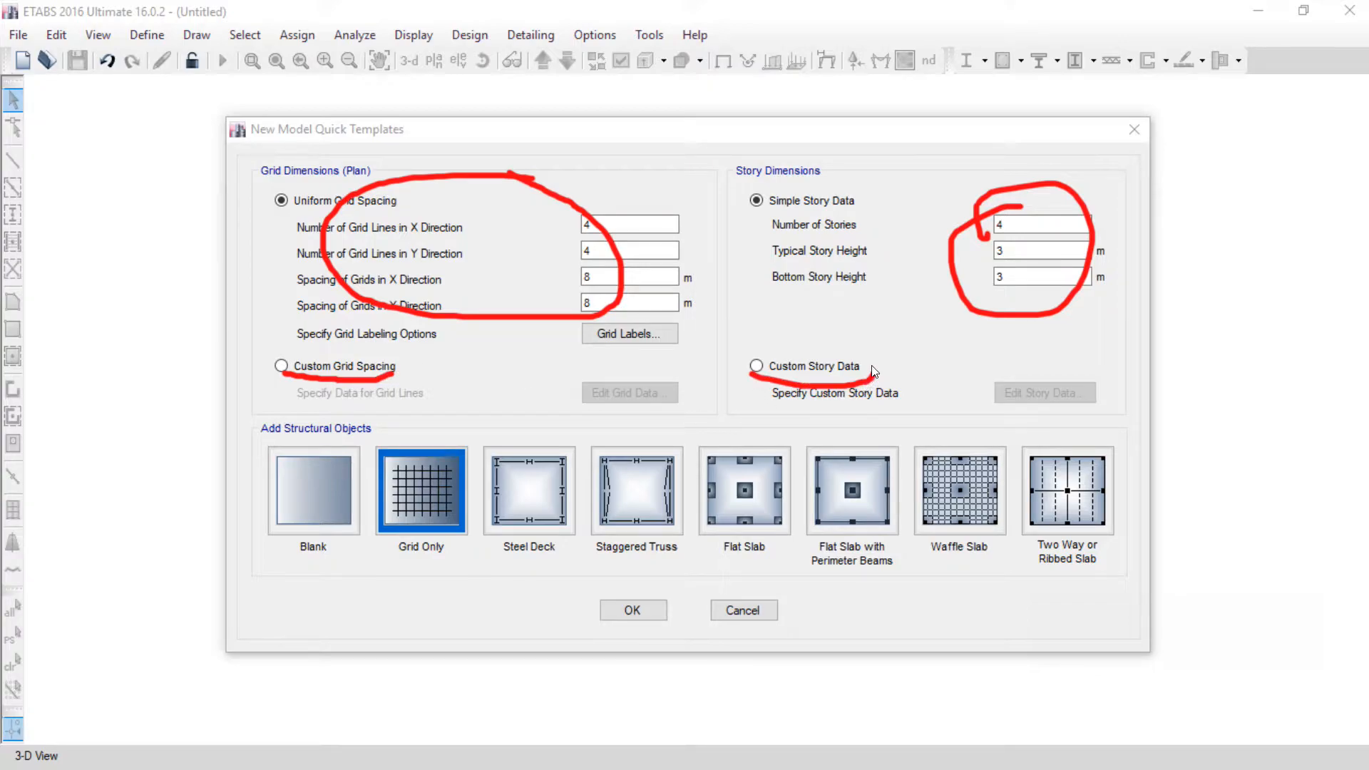
click(1254, 628)
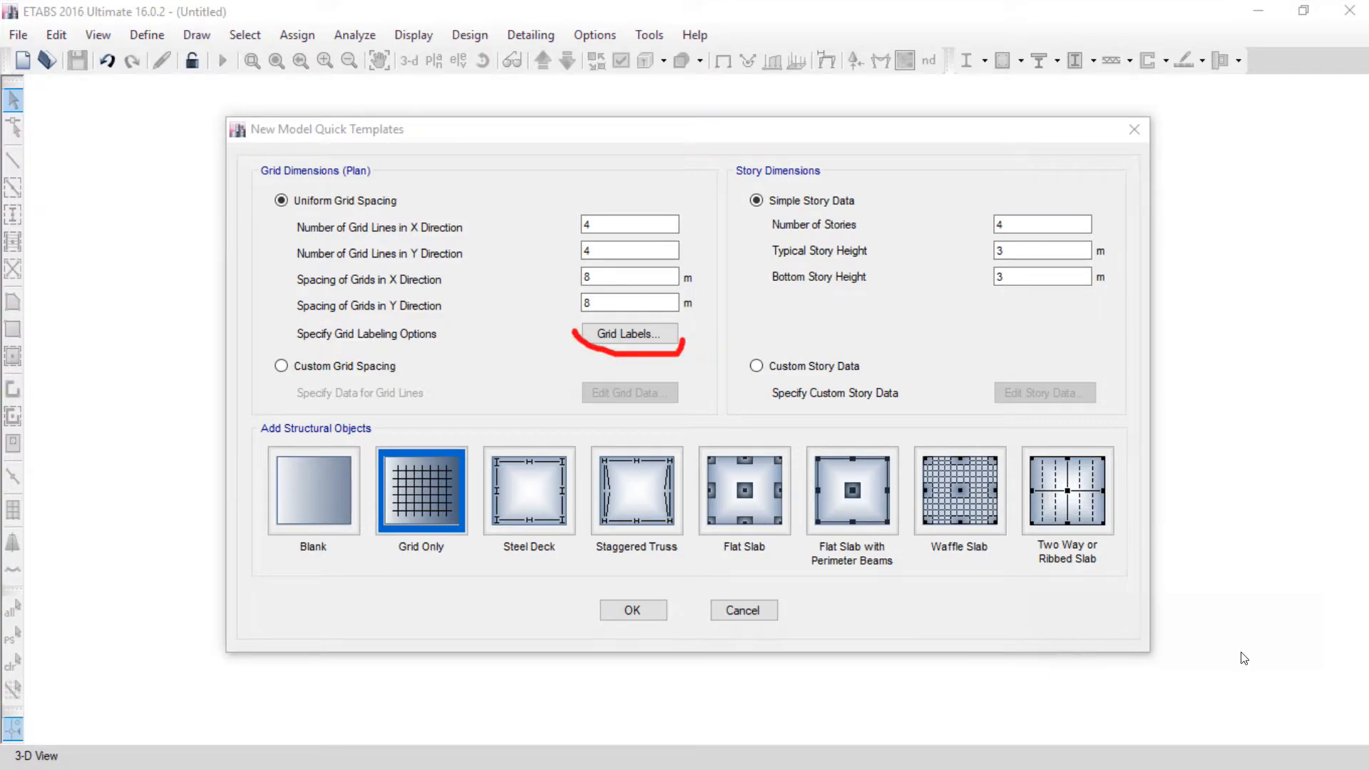
click(1286, 651)
Step: Open the grid labeling options and examine the grid labels of the column plan in the AutoCAD drawing
click(632, 338)
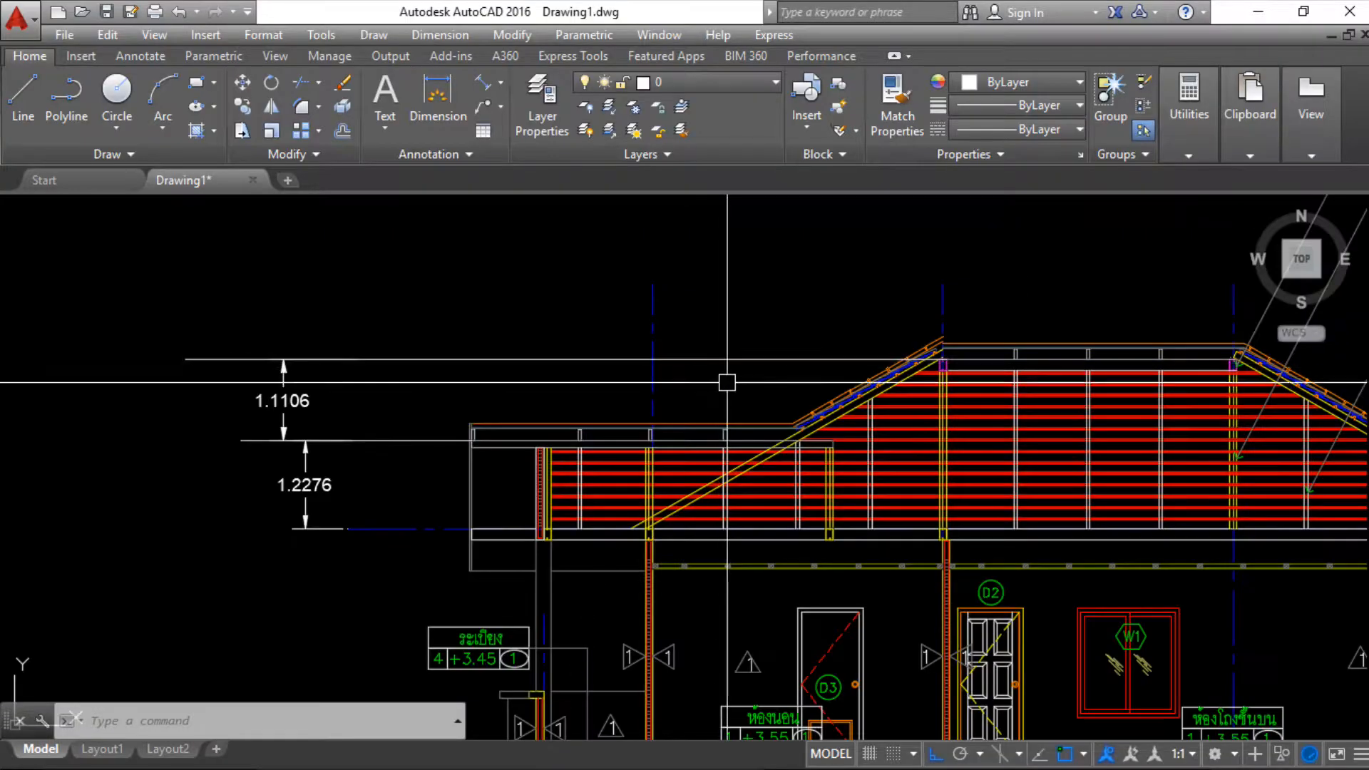
scroll(296, 406, down, 10)
scroll(810, 392, up, 10)
scroll(720, 497, up, 5)
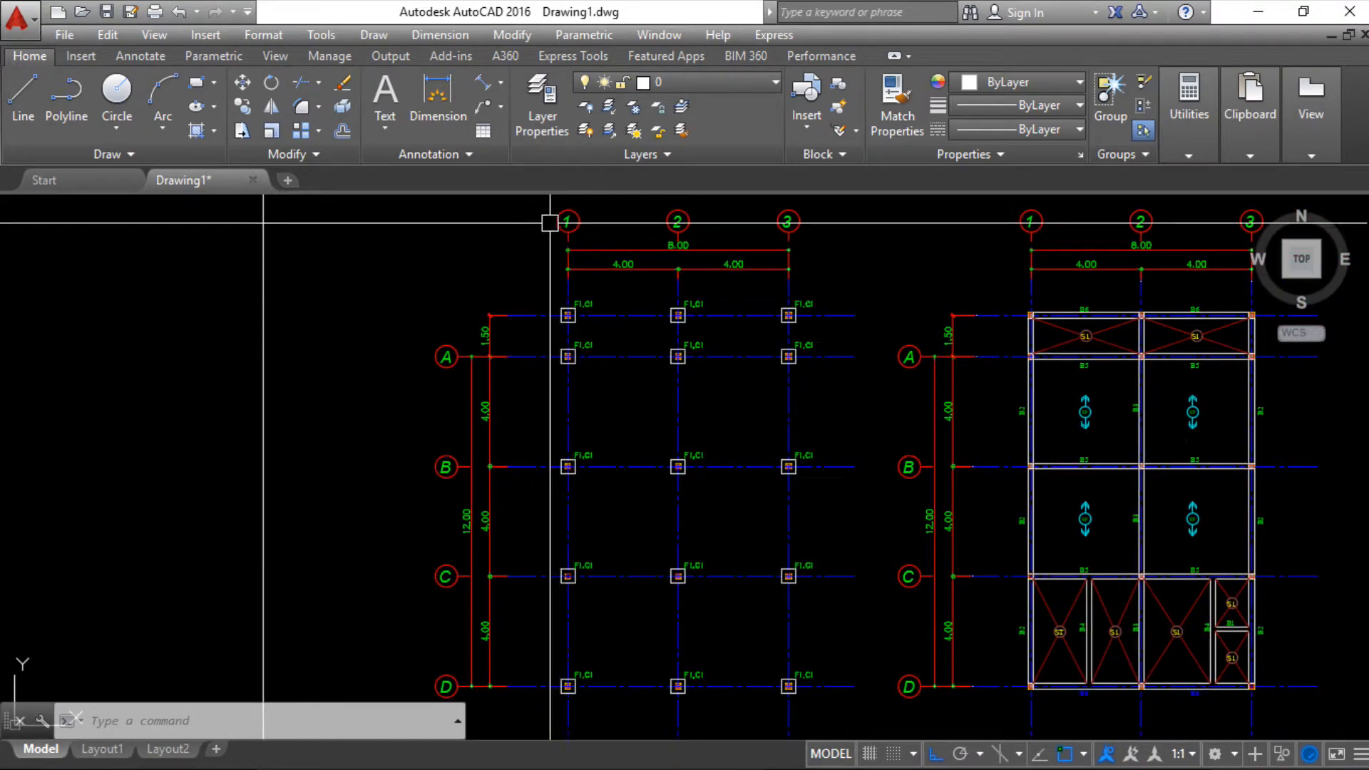
mouse_move(533, 227)
mouse_down()
mouse_move(712, 269)
mouse_move(845, 208)
mouse_move(705, 196)
mouse_move(606, 203)
mouse_move(541, 228)
mouse_up()
key(Escape)
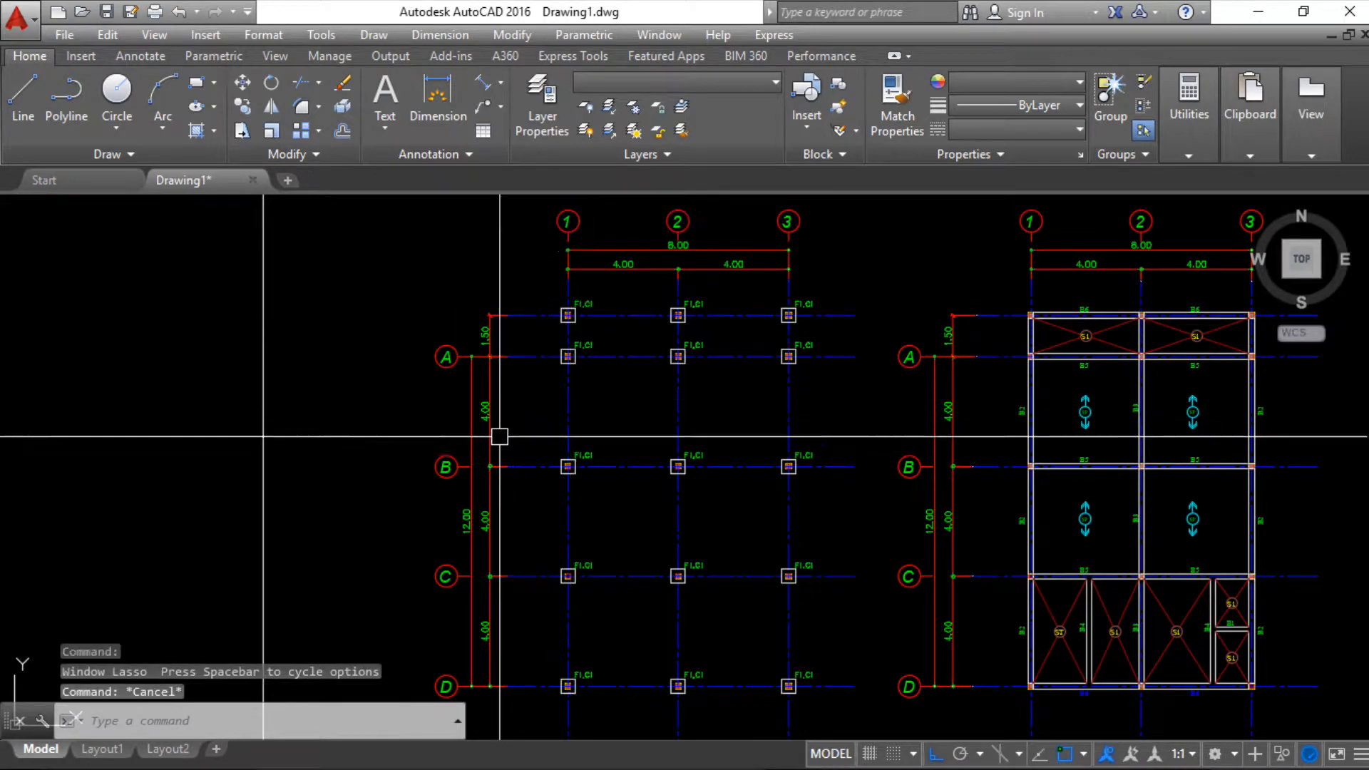
mouse_move(385, 276)
mouse_down()
mouse_move(435, 356)
mouse_move(473, 489)
mouse_move(456, 686)
mouse_move(428, 642)
mouse_up()
key(Escape)
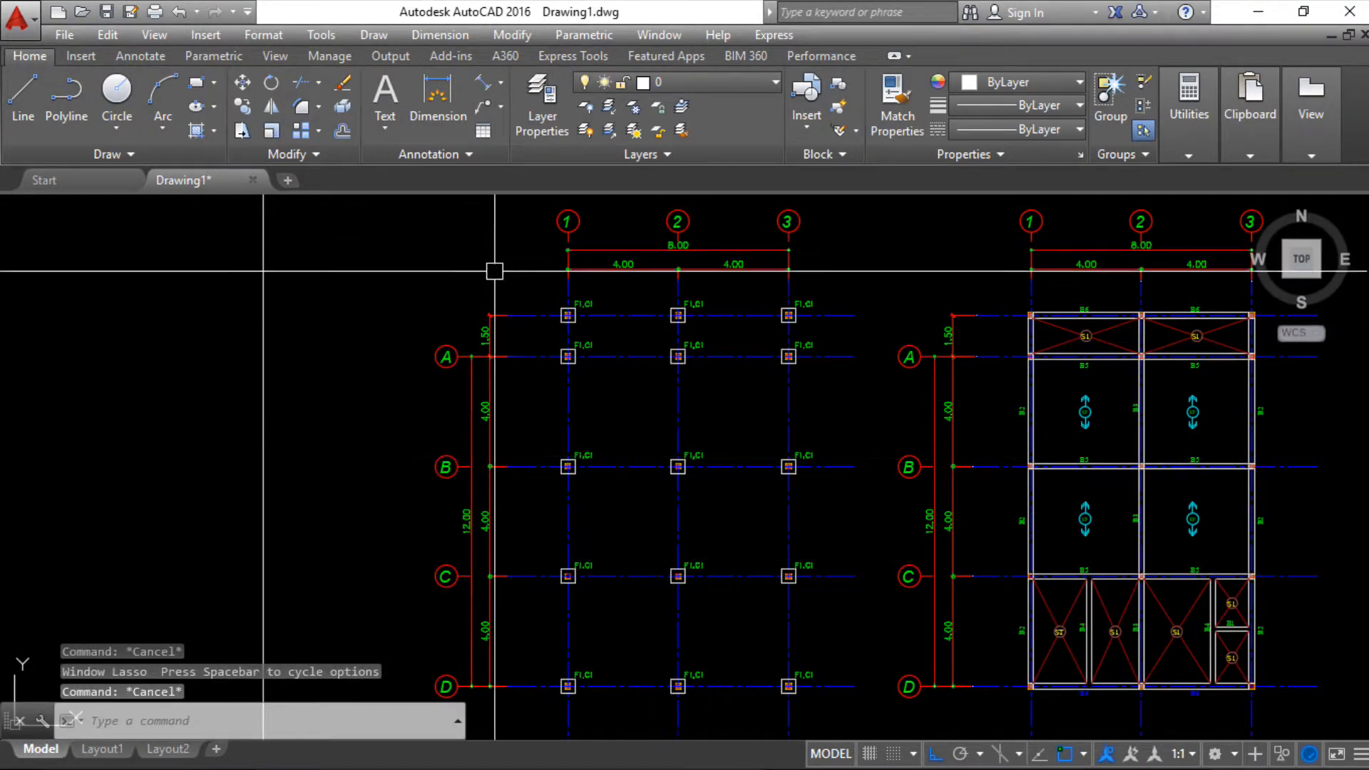
key(super)
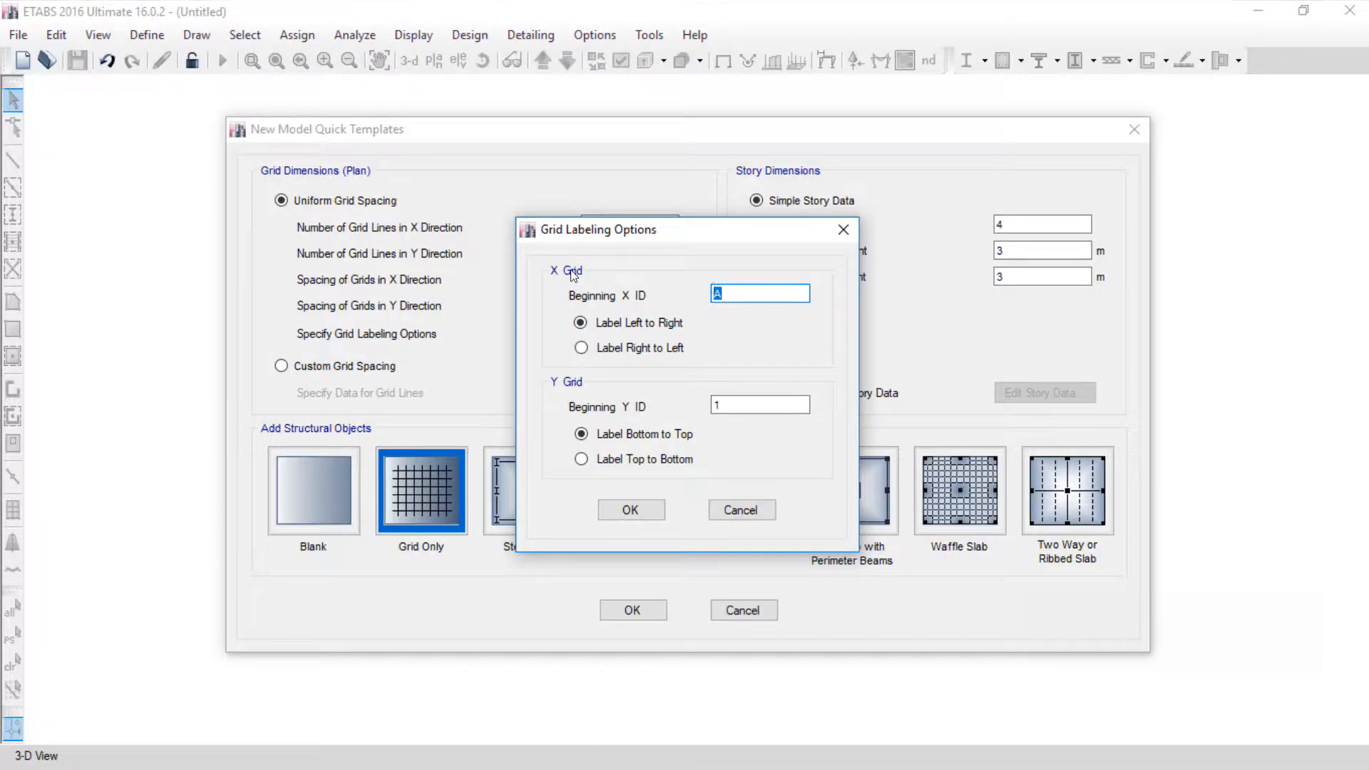
Step: Set the beginning X grid ID to 1 and the beginning Y grid ID to A
text(1)
double_click(716, 404)
text(A)
click(734, 295)
click(729, 403)
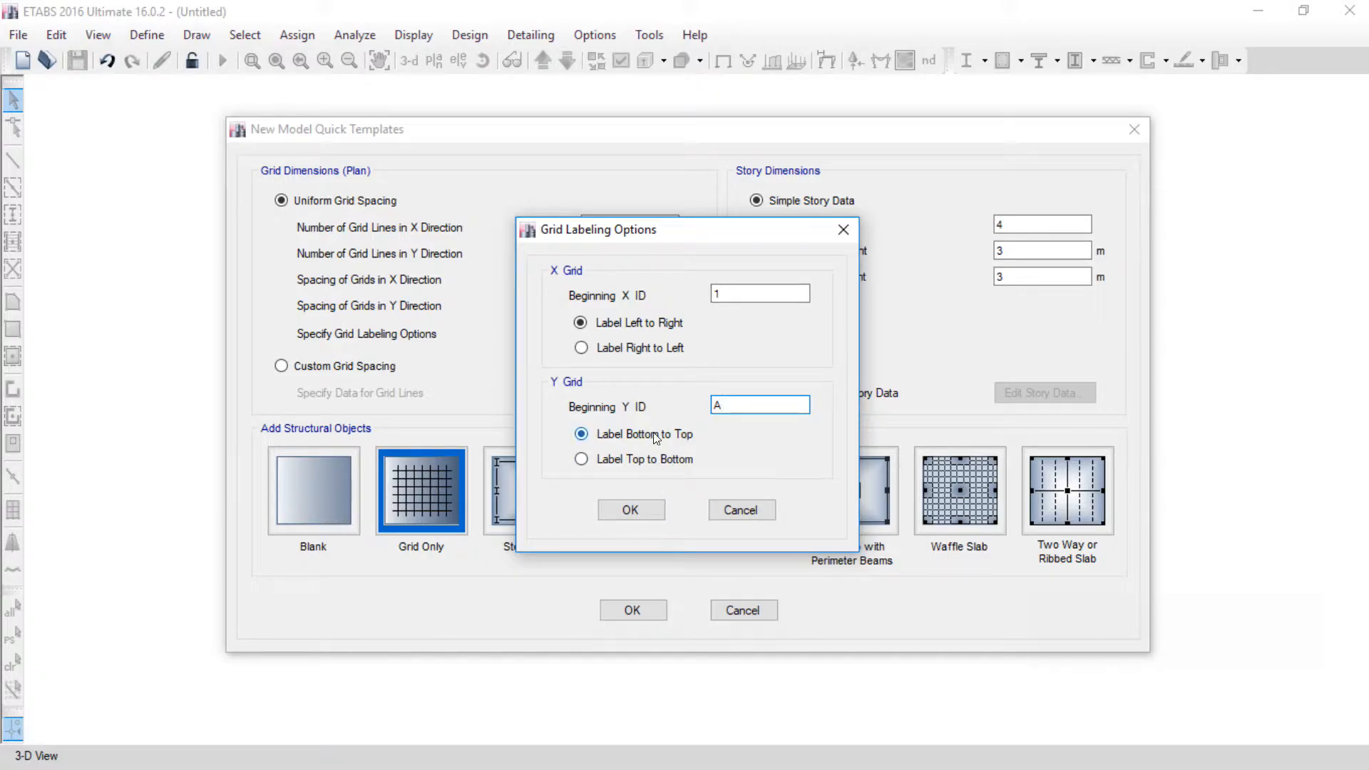
Step: Check the direction of the lettered axes in the AutoCAD plan and set the Y grid in ETABS to label top to bottom
key(super)
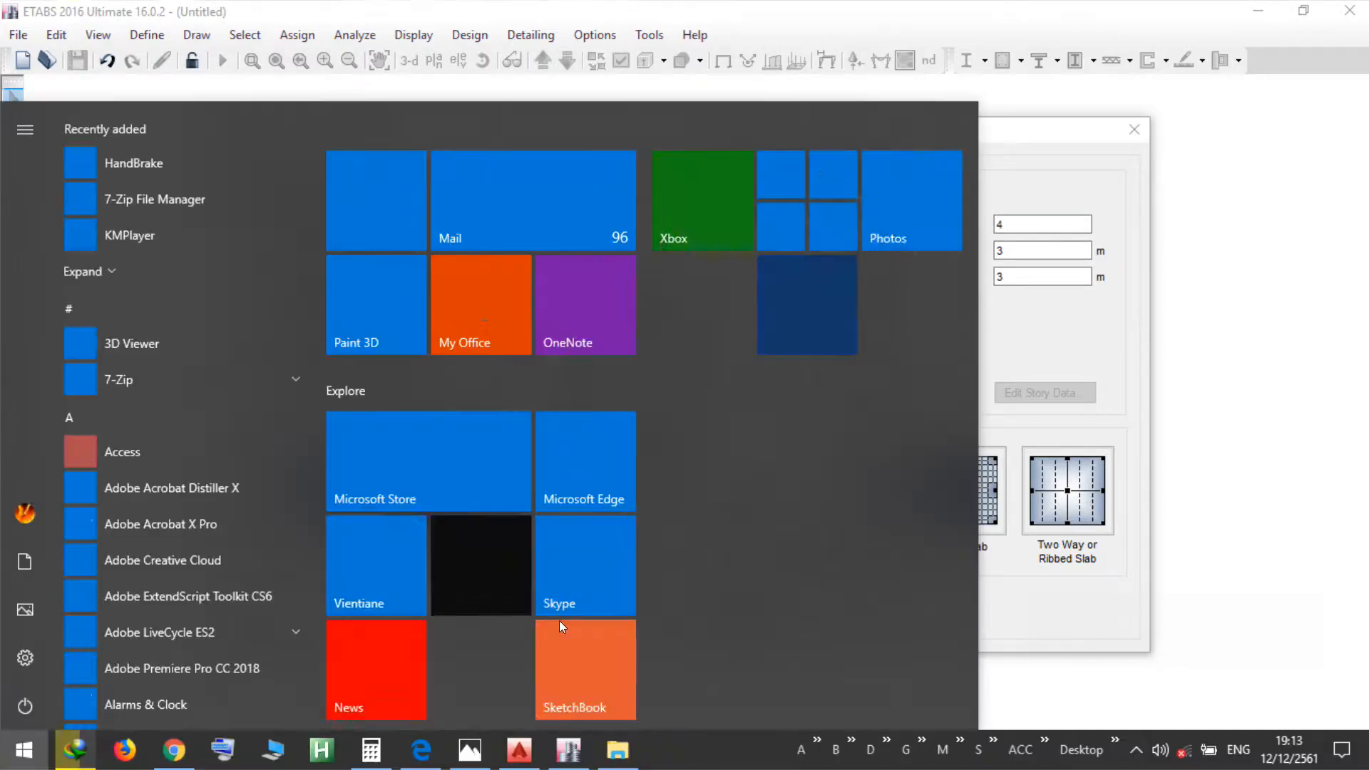
click(559, 756)
key(super)
click(521, 750)
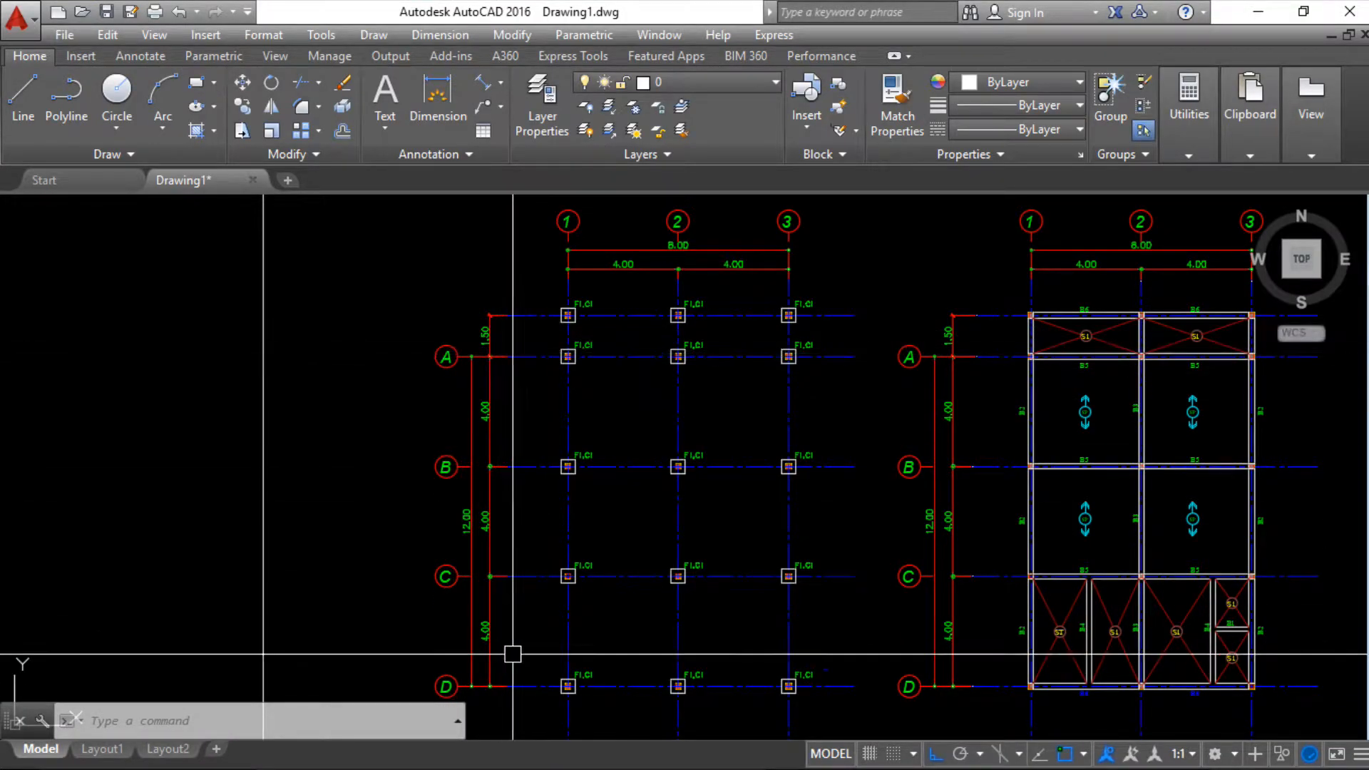
middle_drag(526, 549, 568, 487)
middle_drag(596, 300, 596, 345)
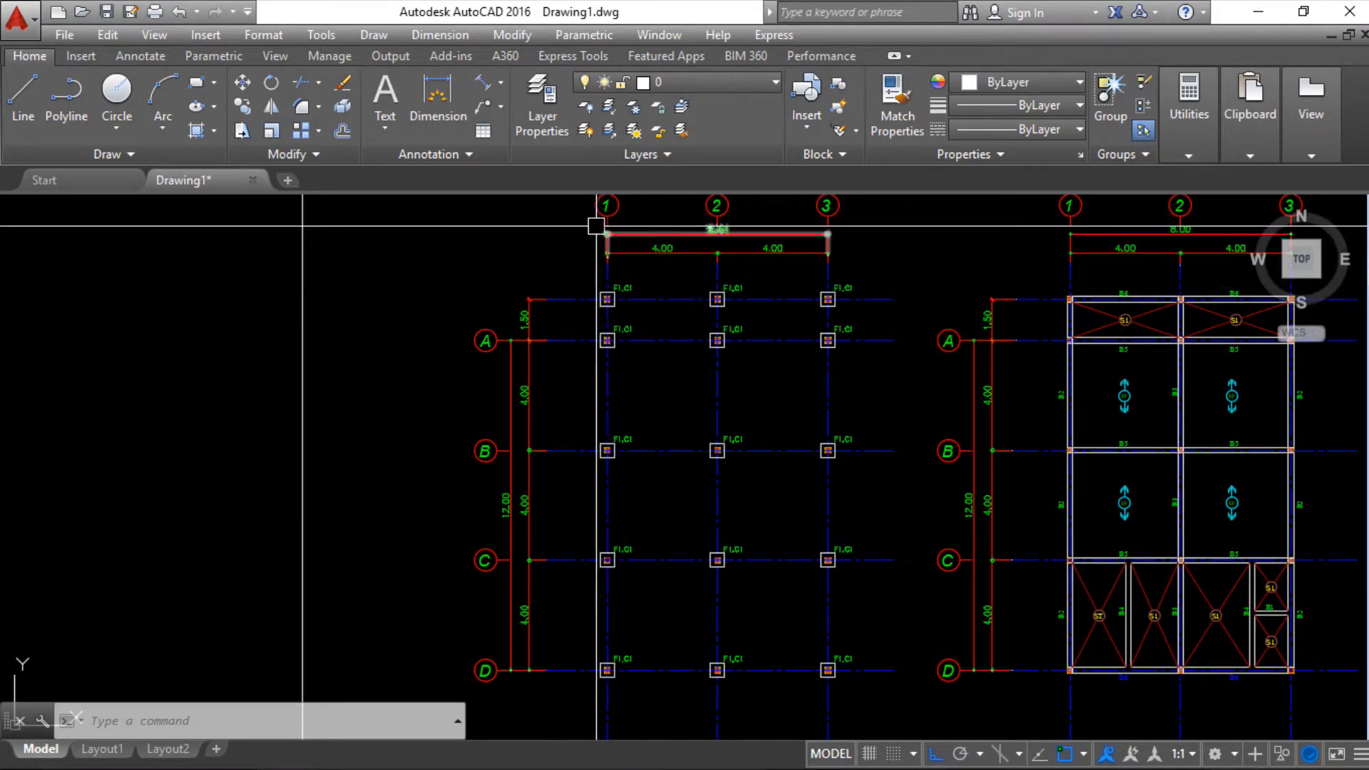
key(super)
click(564, 757)
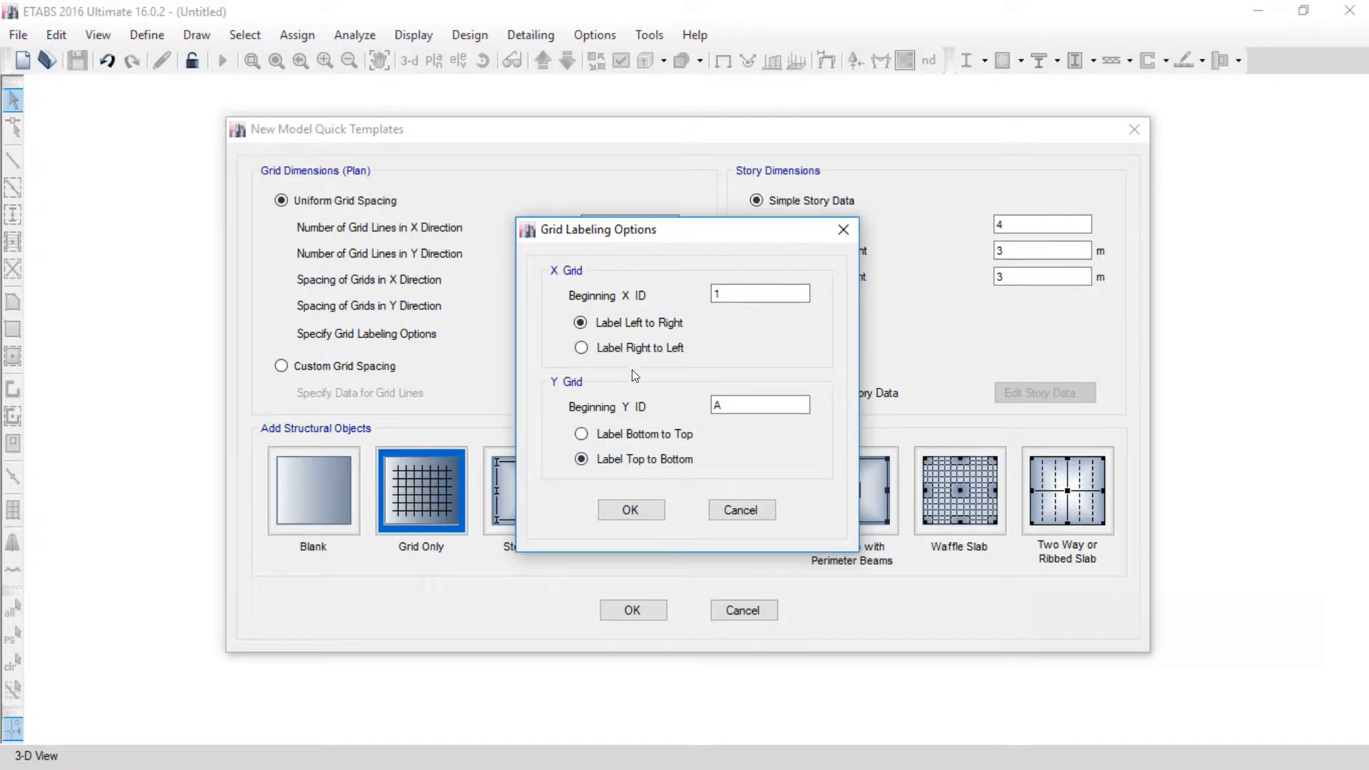
click(631, 509)
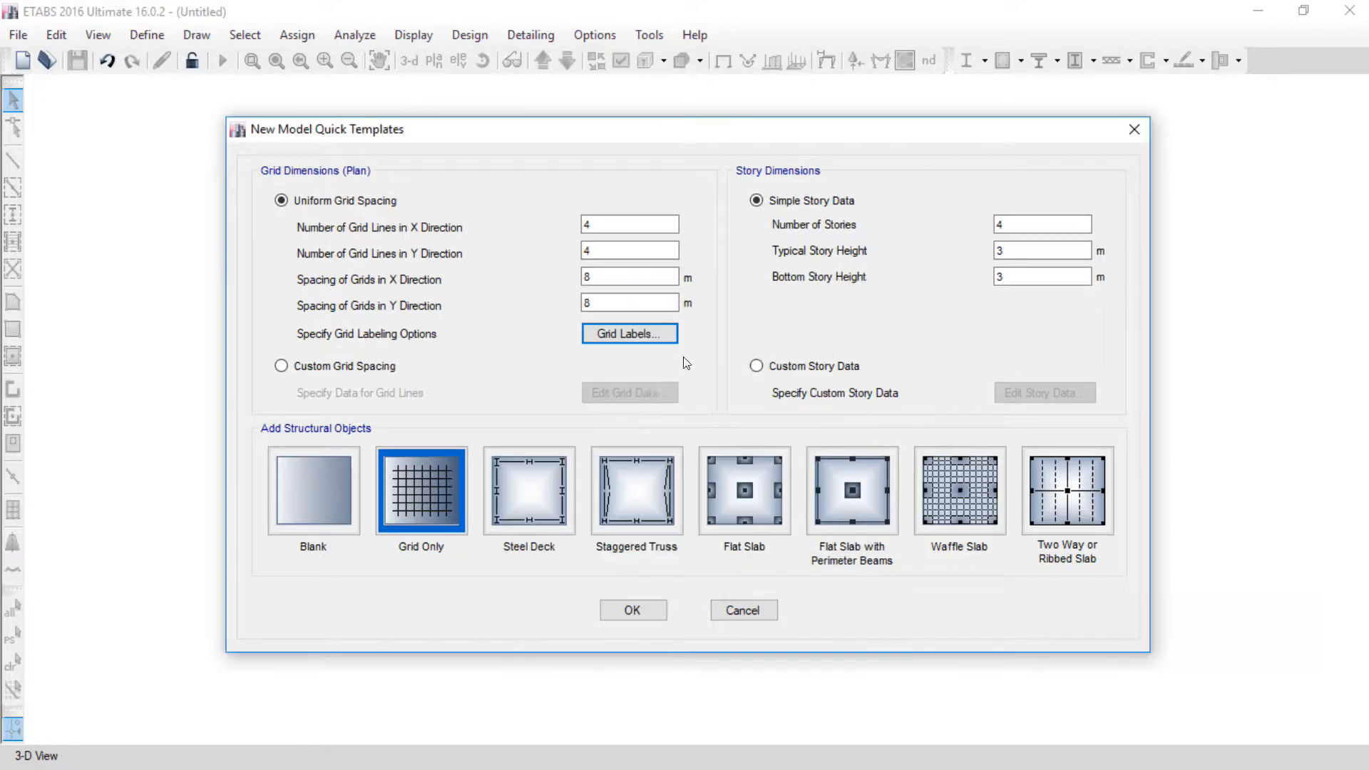
Step: Switch the template to custom grid spacing and custom story data, and open the grid data for editing
click(292, 371)
click(752, 368)
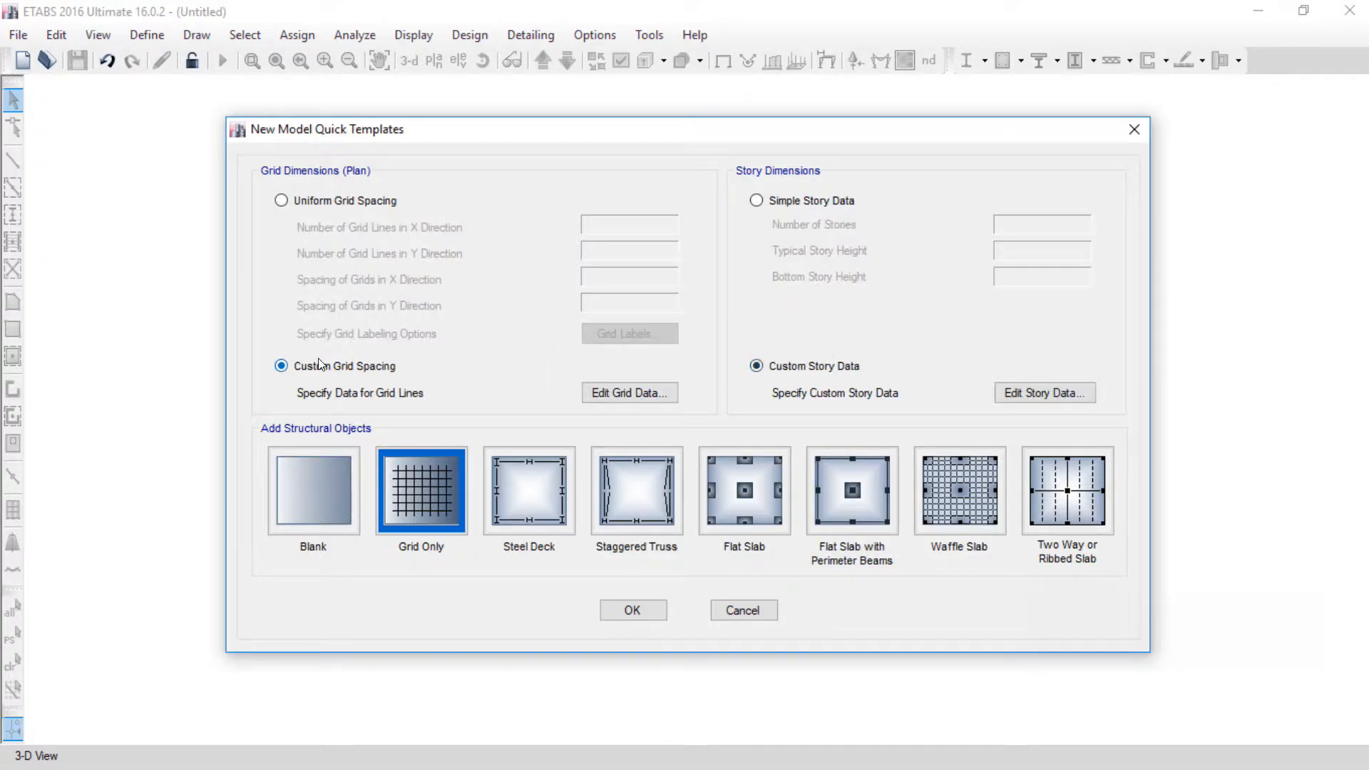
click(646, 393)
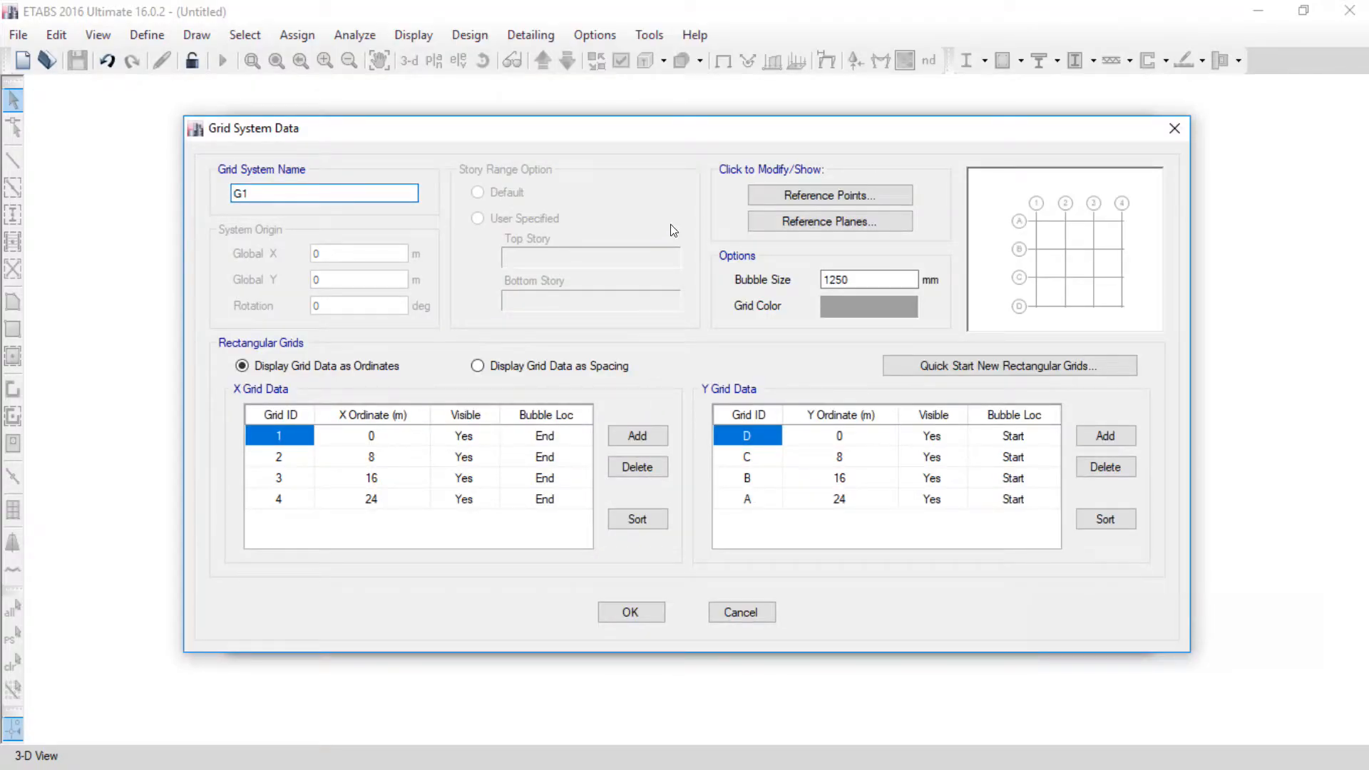
click(1174, 127)
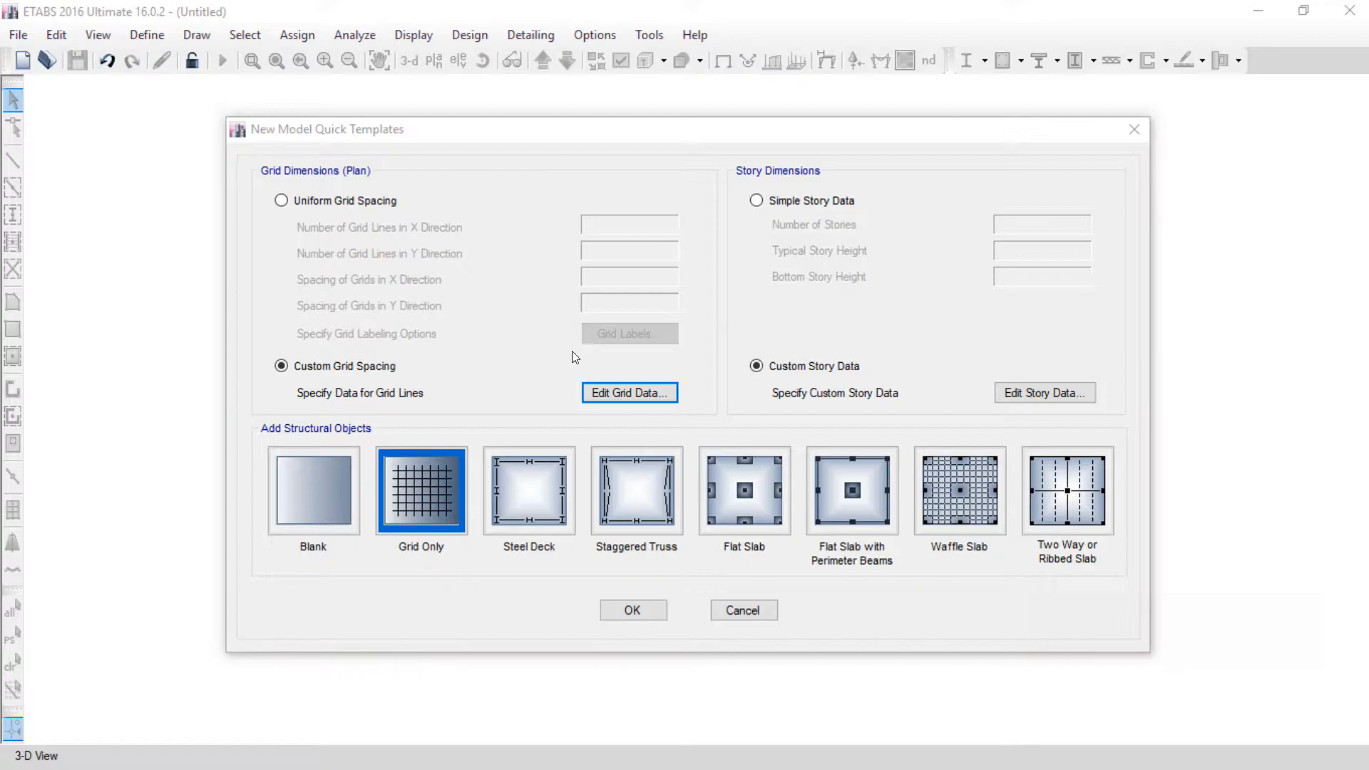
mouse_move(559, 354)
mouse_down()
mouse_move(624, 361)
mouse_move(546, 369)
mouse_up()
mouse_move(1061, 368)
mouse_down()
mouse_move(1059, 409)
mouse_move(1061, 385)
mouse_up()
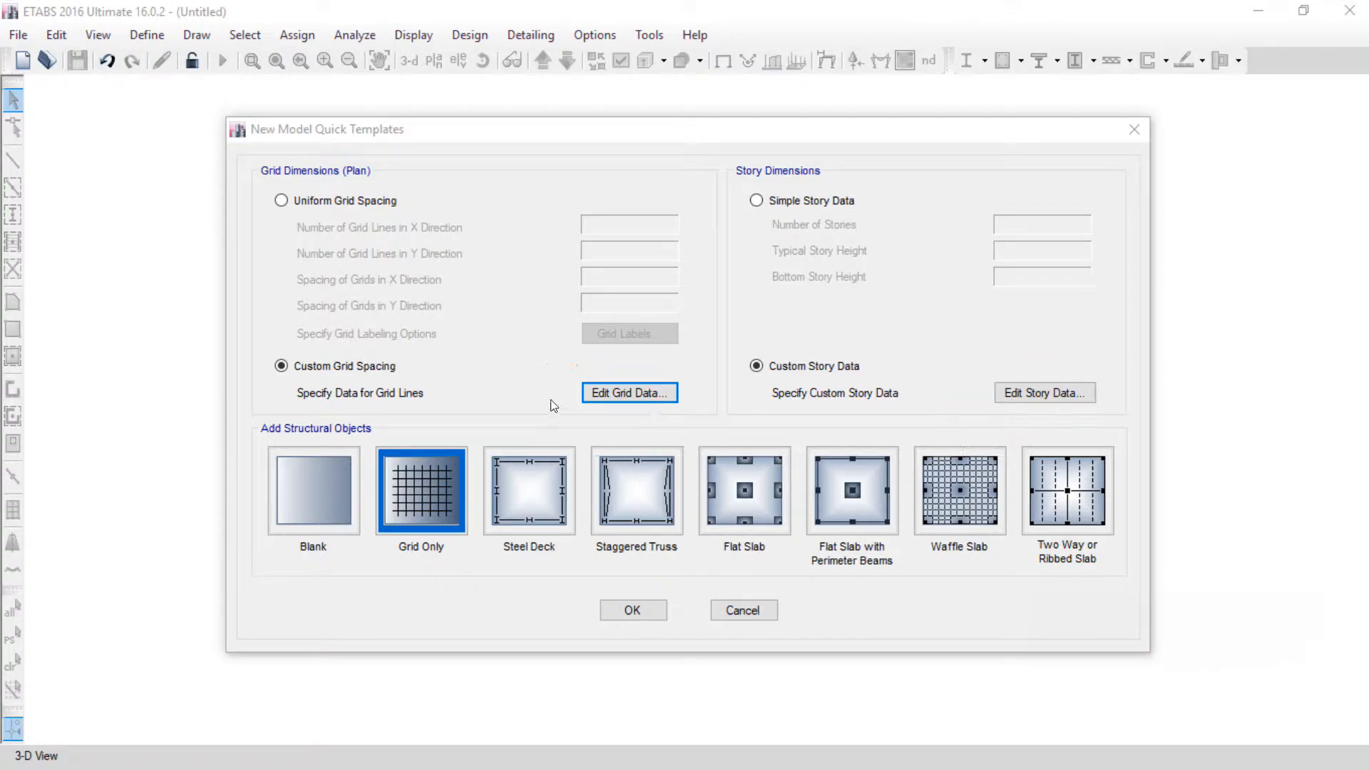
click(628, 394)
click(599, 392)
drag(561, 135, 454, 92)
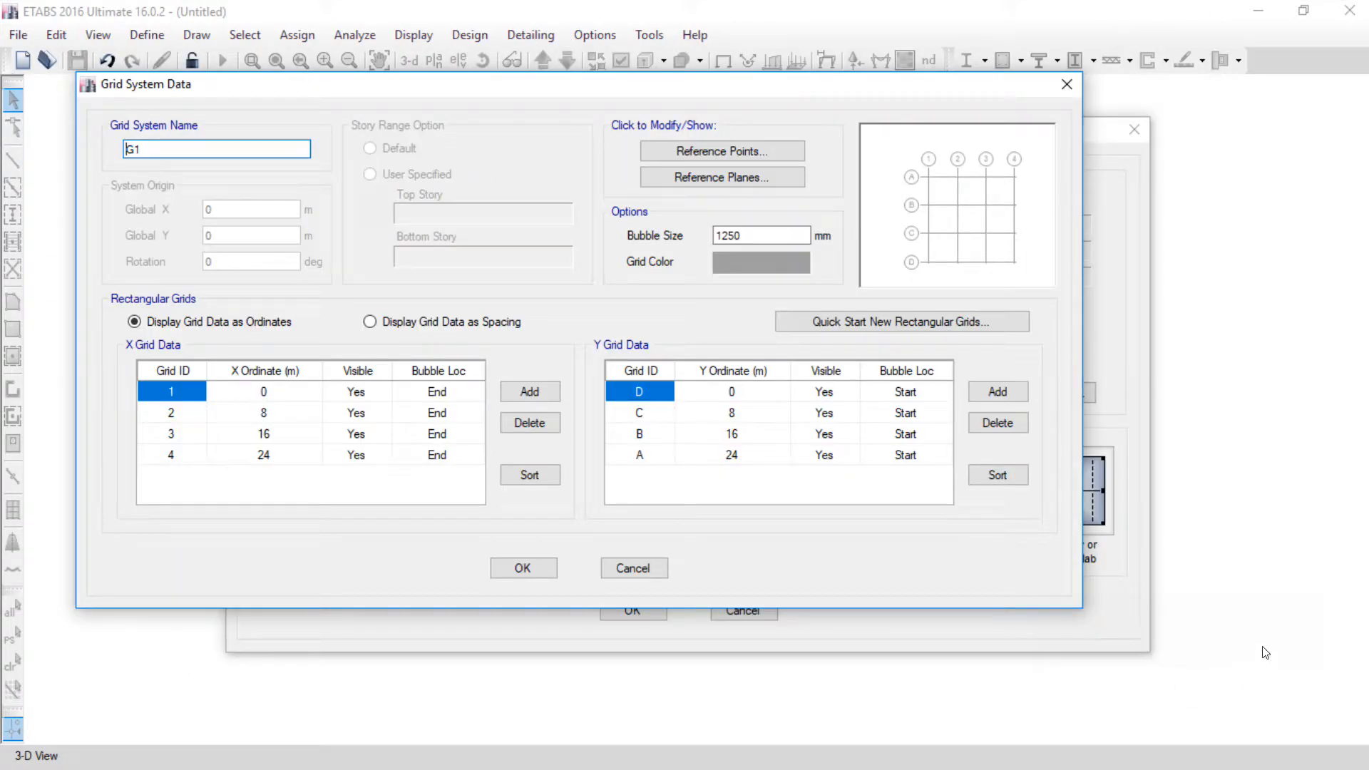
mouse_move(420, 386)
mouse_down()
mouse_move(277, 500)
mouse_move(421, 388)
mouse_up()
mouse_move(757, 335)
mouse_down()
mouse_move(734, 492)
mouse_move(752, 332)
mouse_move(717, 339)
mouse_up()
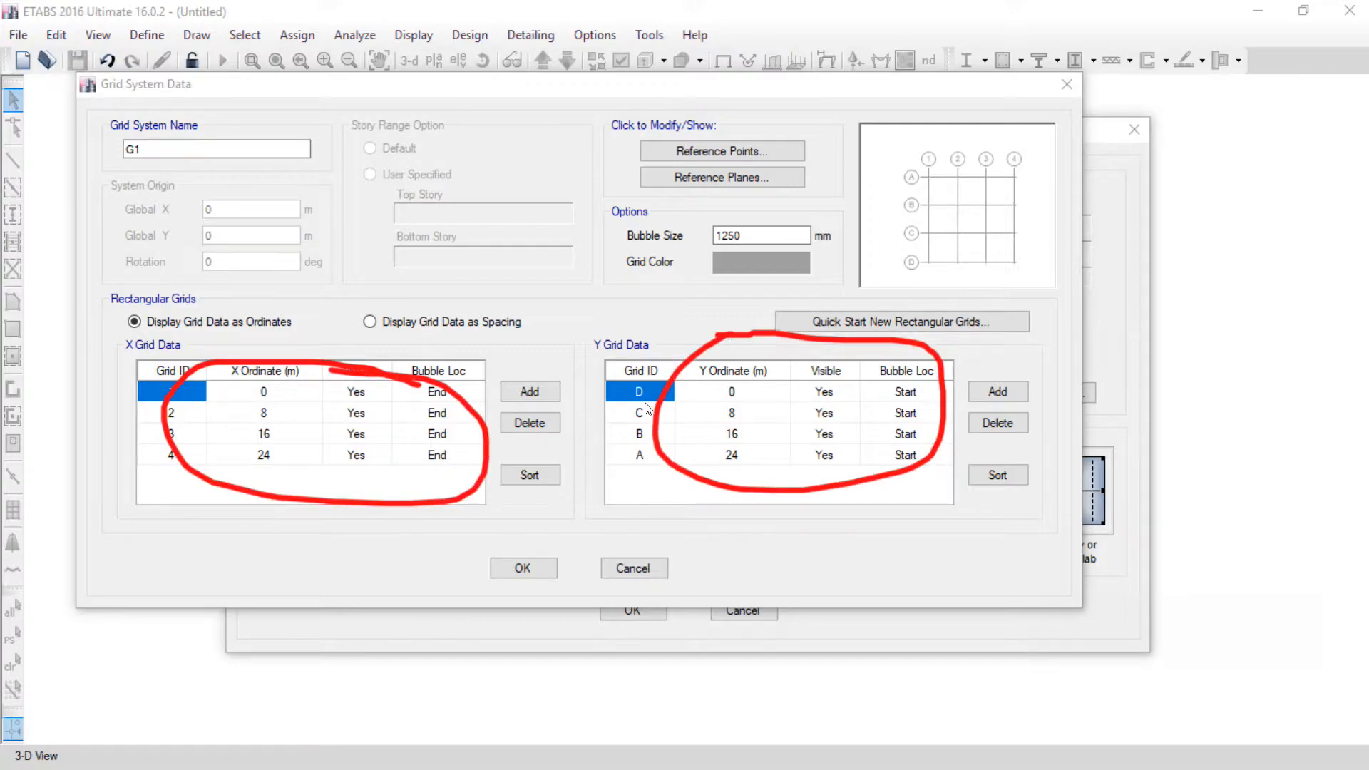
mouse_move(417, 291)
mouse_down()
mouse_move(563, 346)
mouse_move(343, 308)
mouse_up()
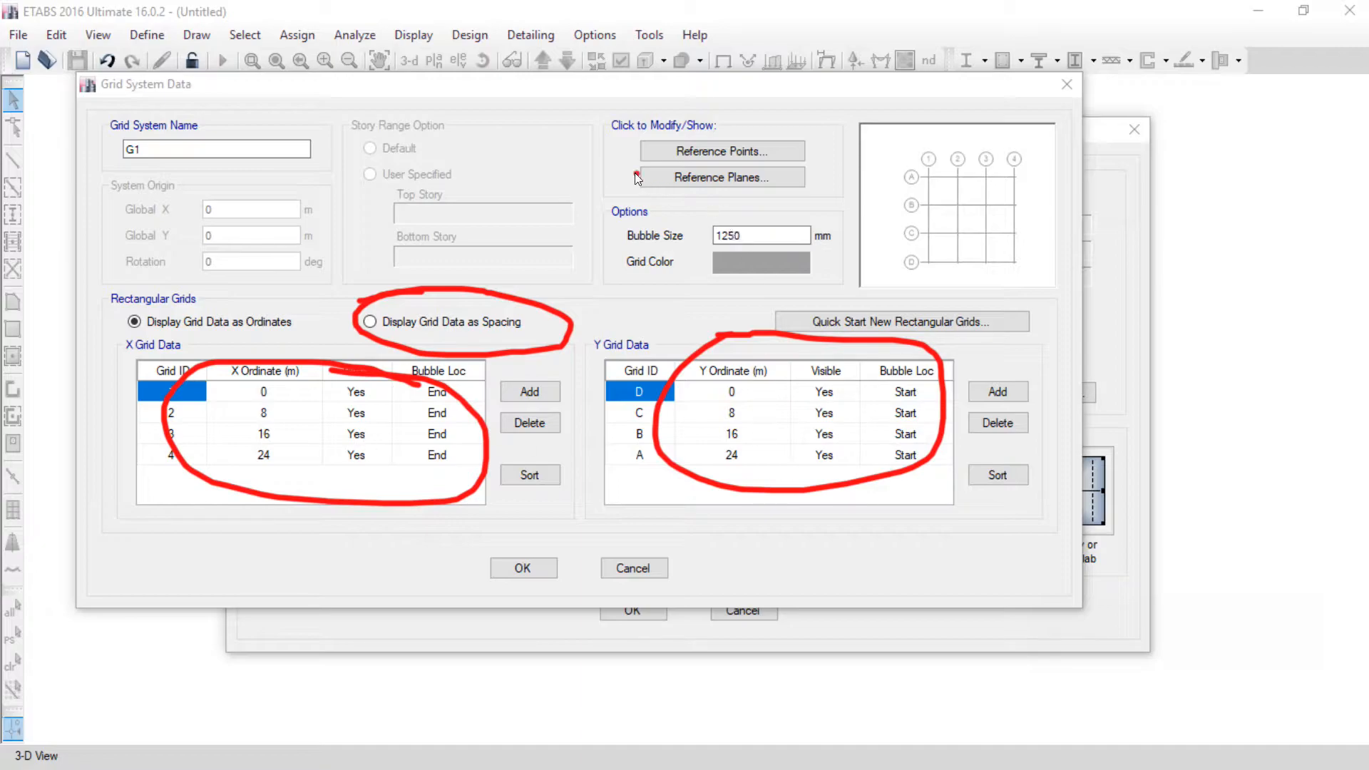
drag(636, 172, 811, 190)
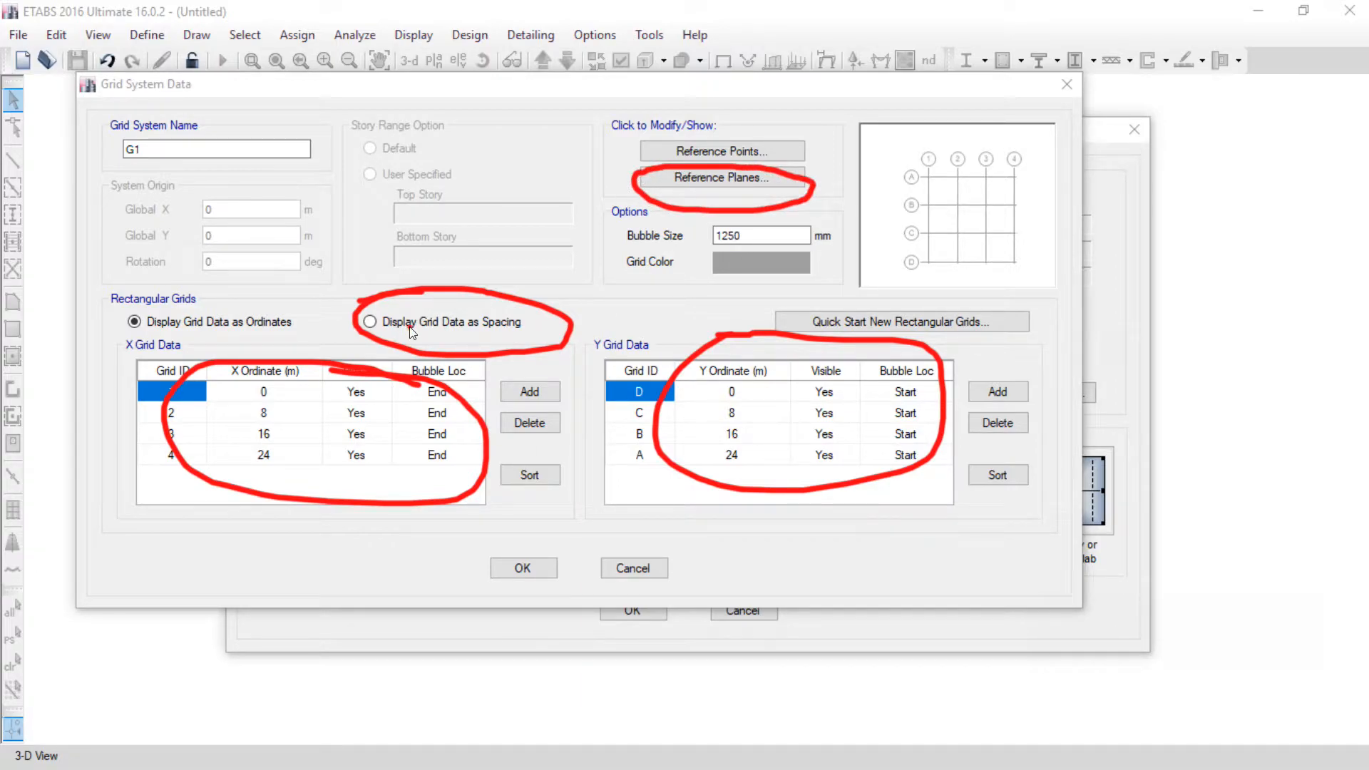
drag(411, 328, 524, 171)
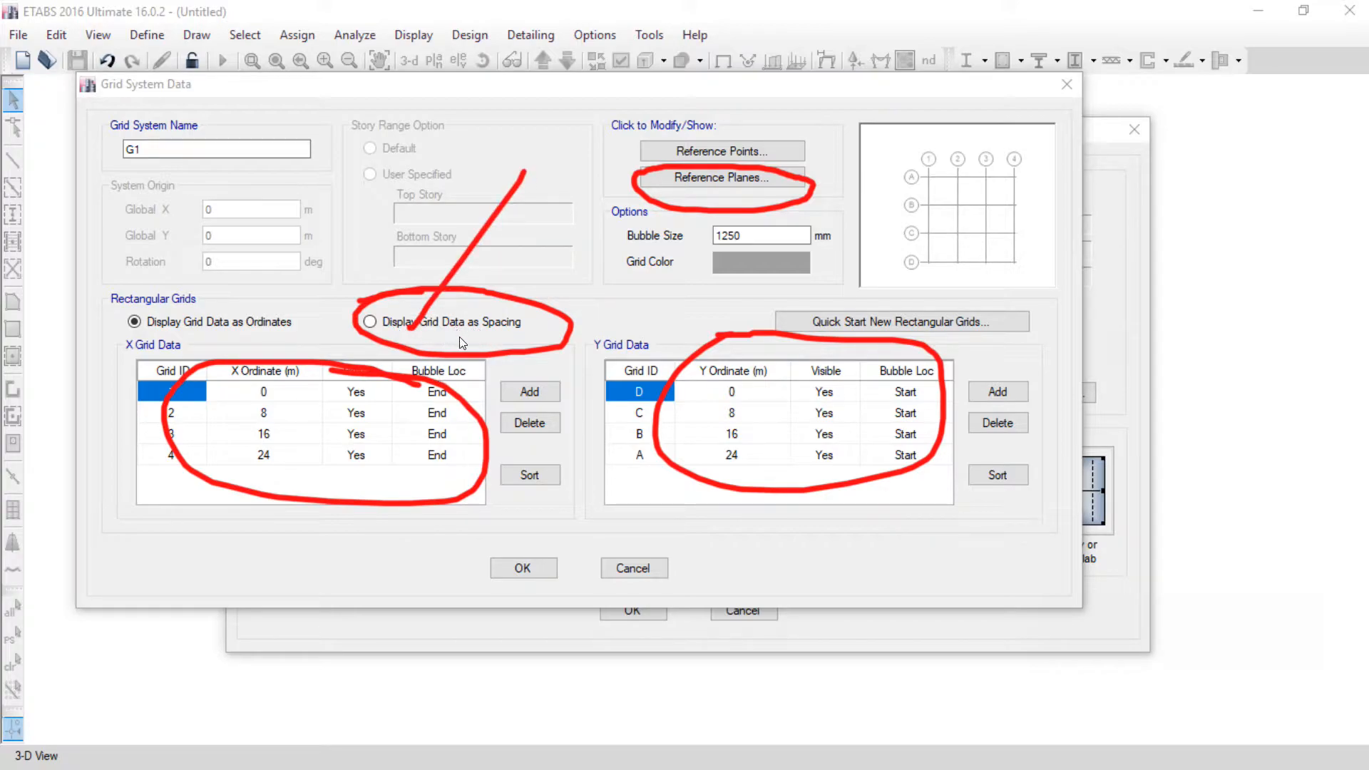
mouse_move(869, 230)
mouse_down()
mouse_move(889, 229)
mouse_move(882, 265)
mouse_up()
mouse_move(886, 266)
mouse_down()
mouse_move(878, 204)
mouse_move(875, 269)
mouse_move(896, 228)
mouse_up()
drag(276, 391, 293, 401)
drag(291, 391, 267, 477)
mouse_move(148, 320)
mouse_down()
mouse_move(180, 316)
mouse_move(170, 335)
mouse_move(183, 335)
mouse_up()
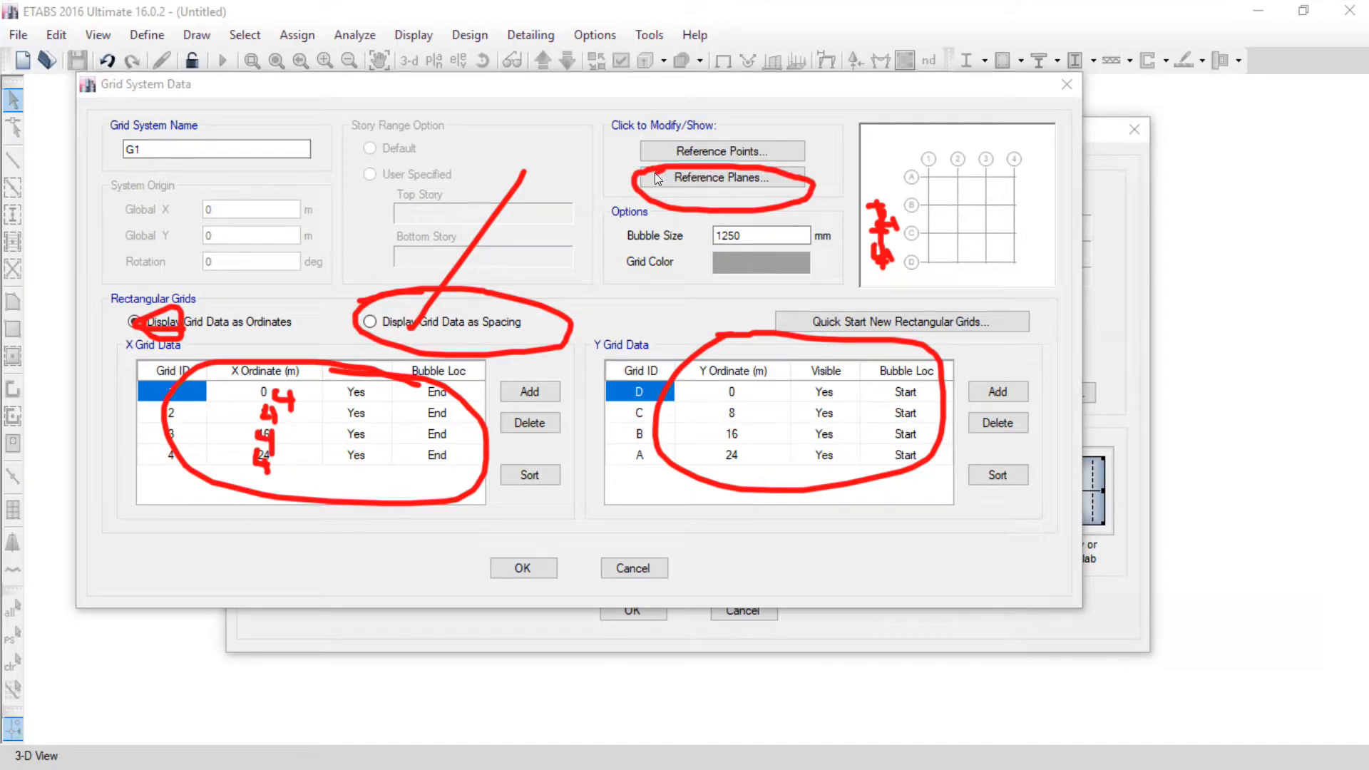
drag(655, 172, 669, 168)
mouse_move(733, 369)
mouse_down()
mouse_move(463, 512)
mouse_move(688, 410)
mouse_up()
drag(622, 221, 937, 139)
click(1275, 621)
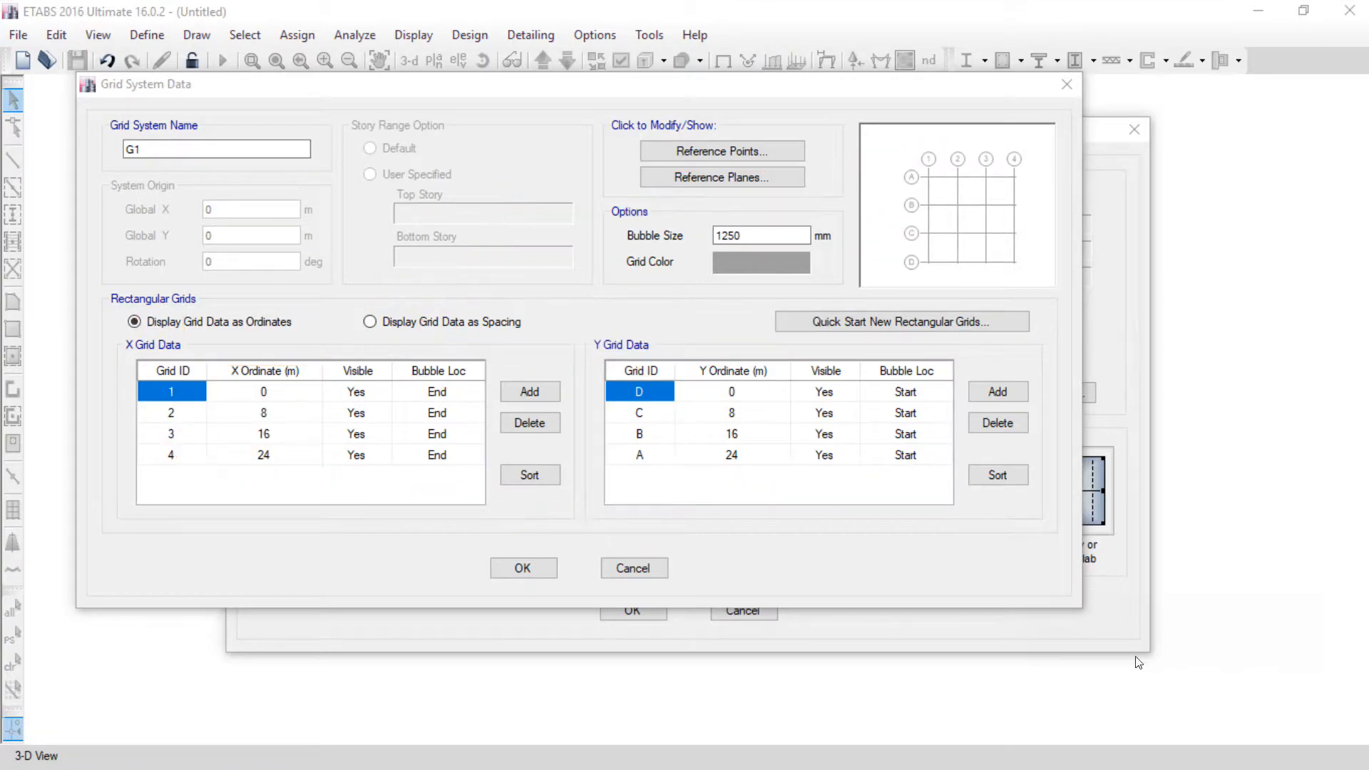
Step: Display the grid data as spacing and check the distances between the numbered axes in the AutoCAD column plan
click(439, 326)
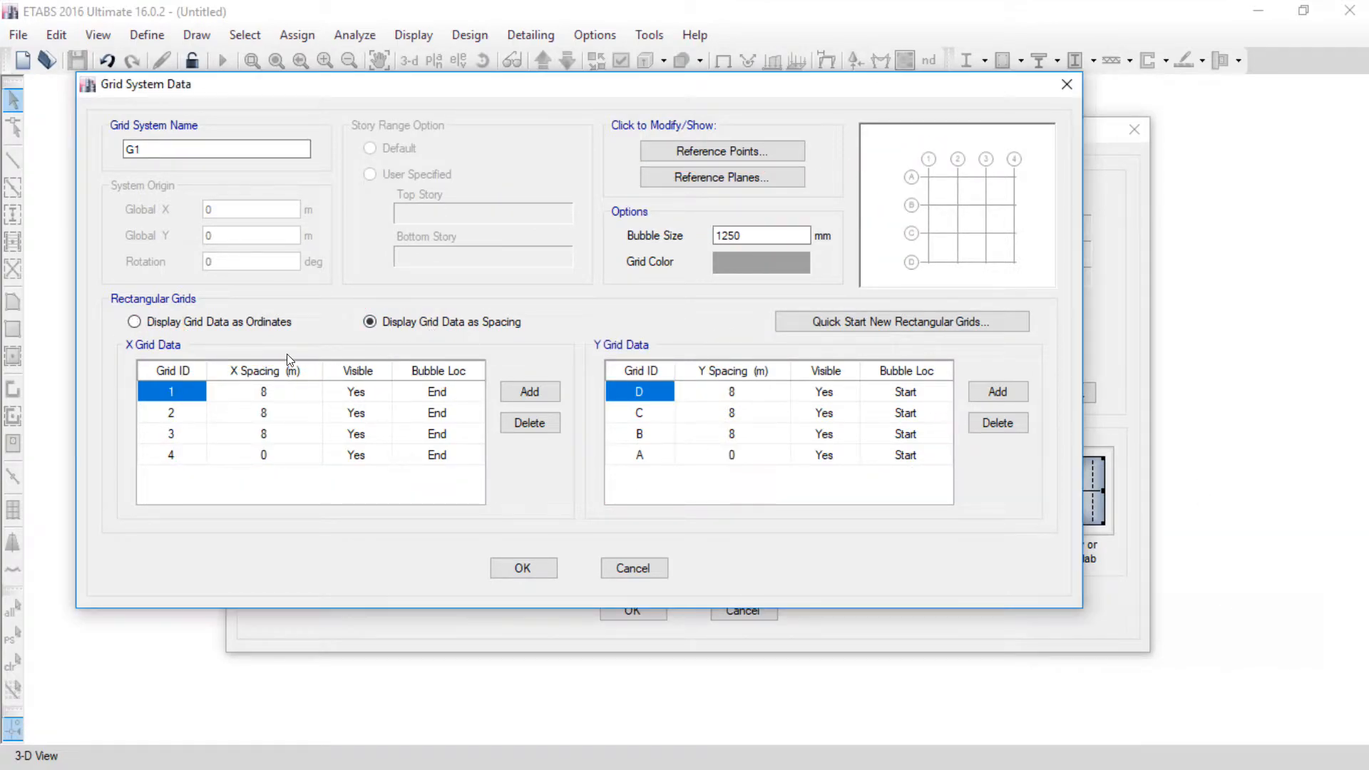
click(262, 394)
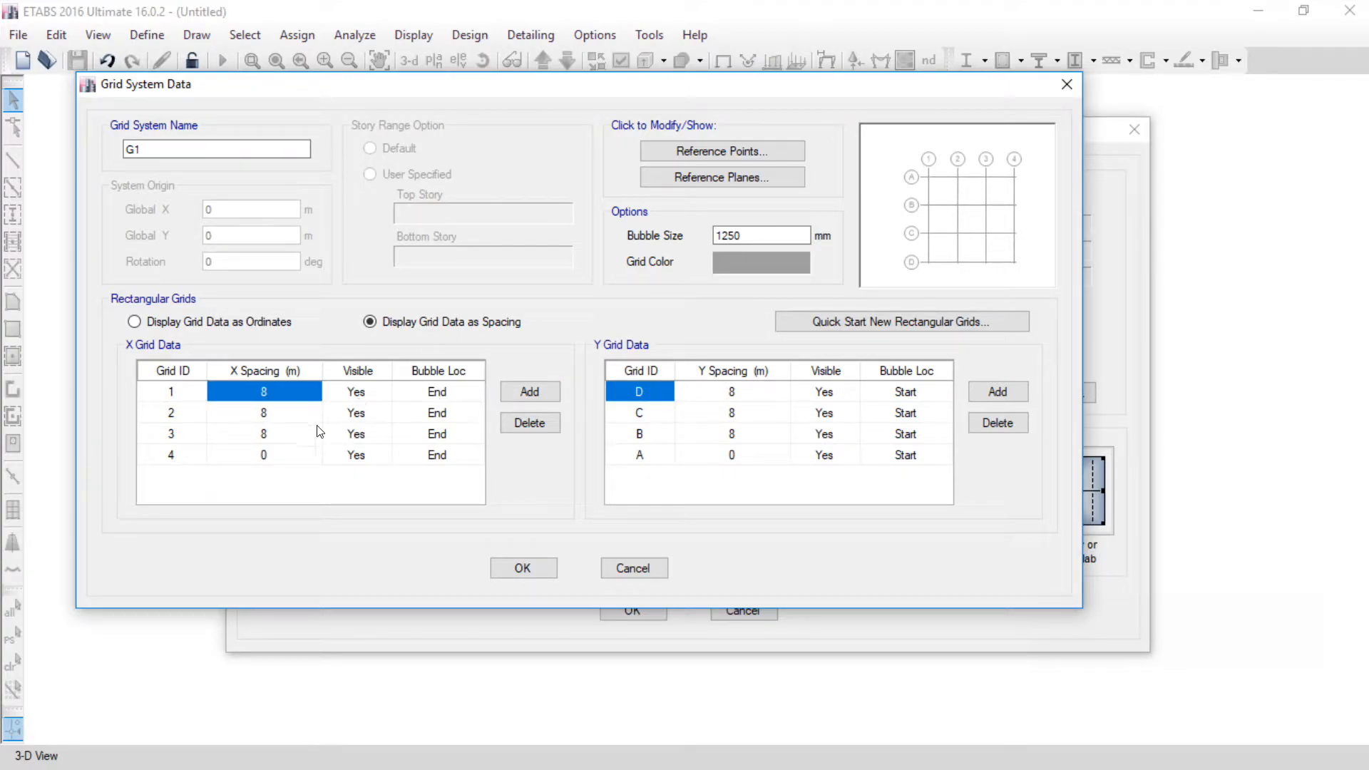
key(super)
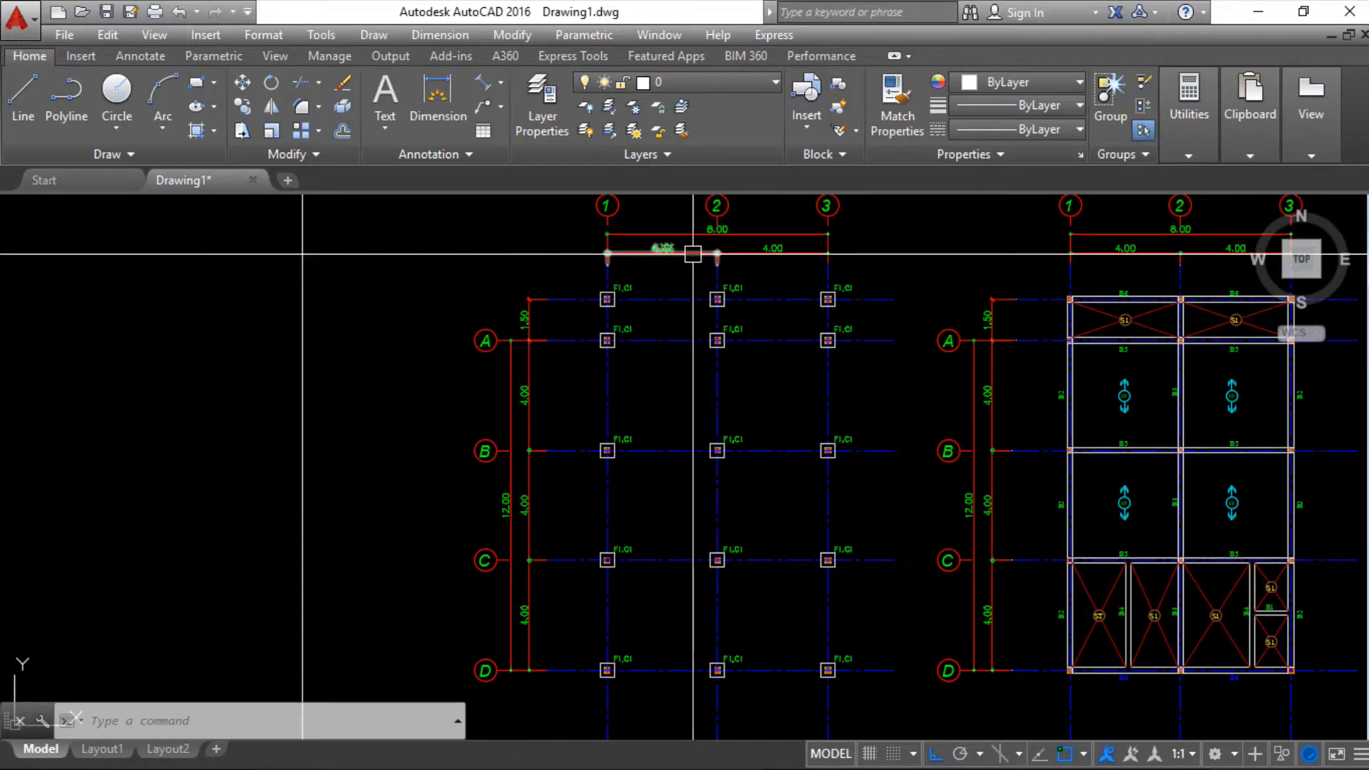
middle_drag(692, 254, 607, 321)
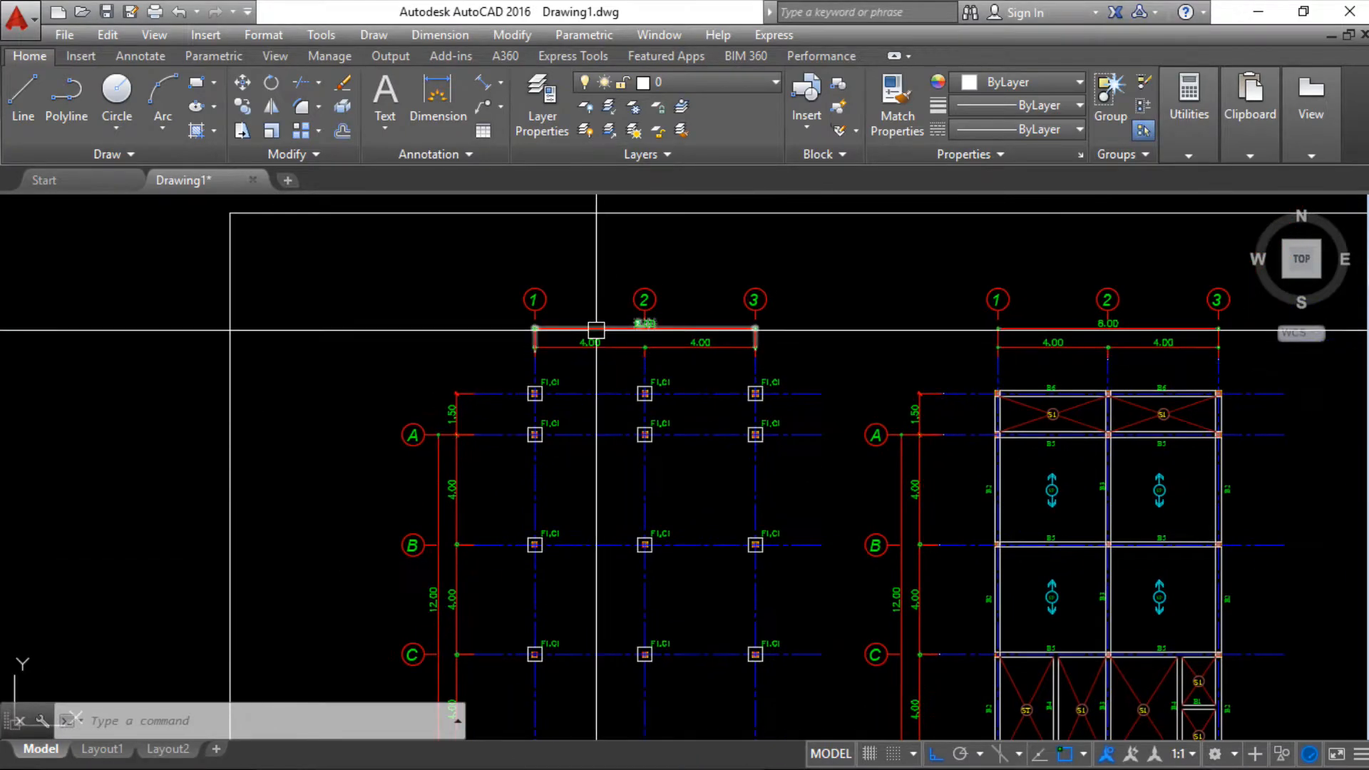
scroll(607, 321, up, 2)
click(743, 361)
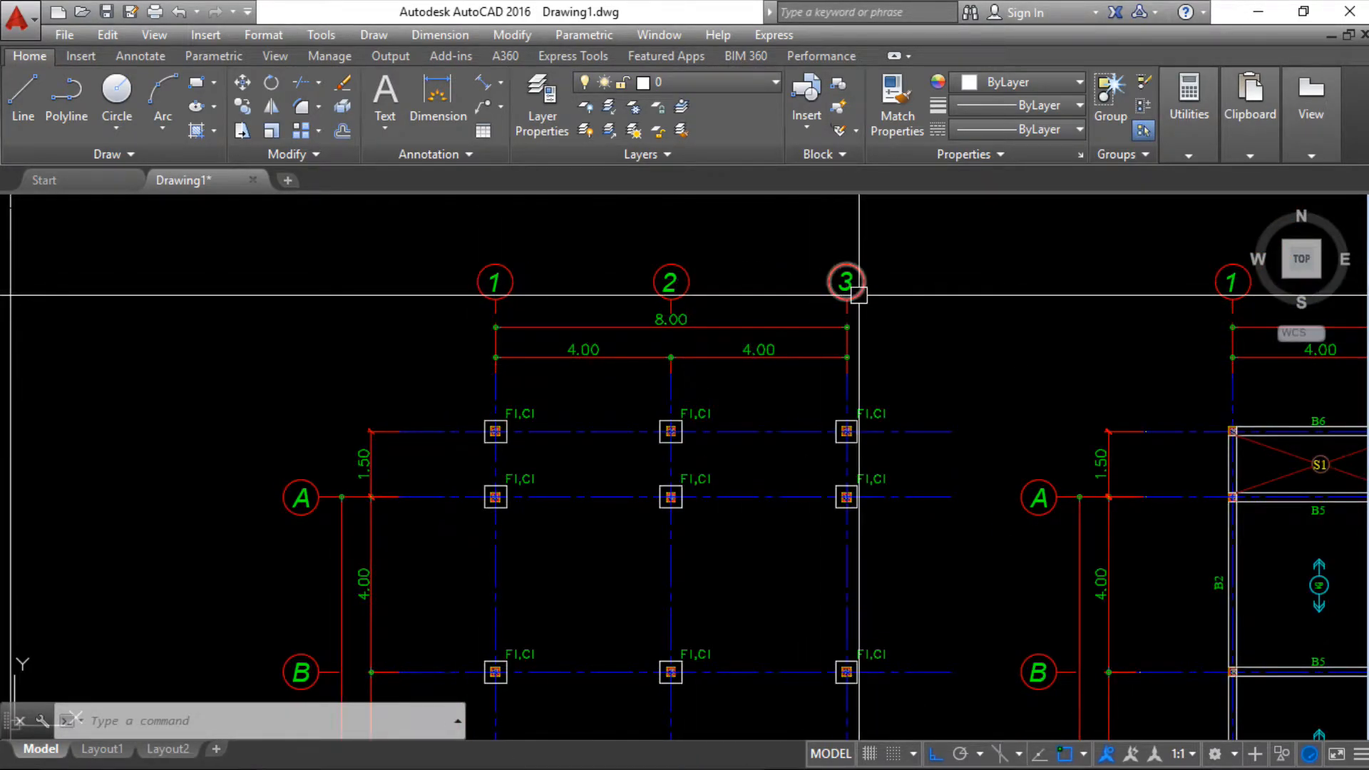
key(super)
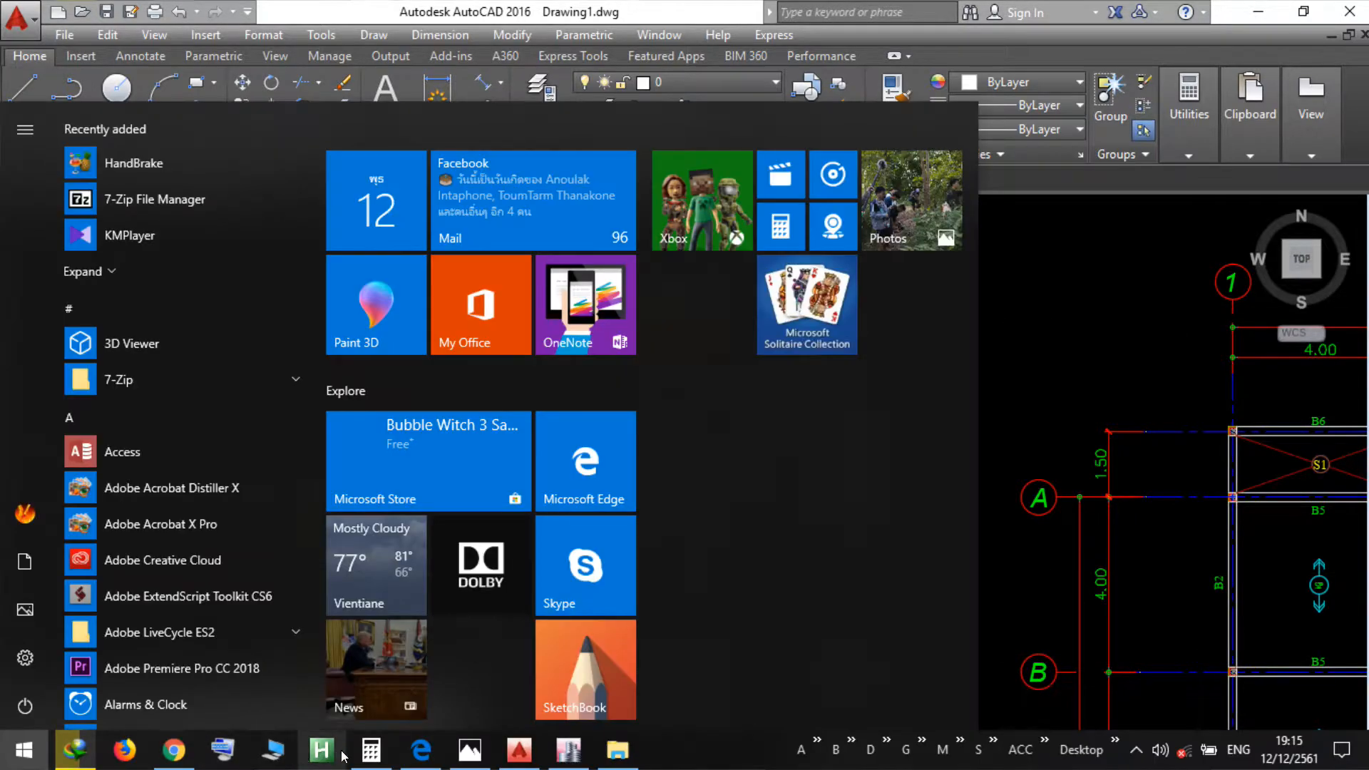
click(568, 756)
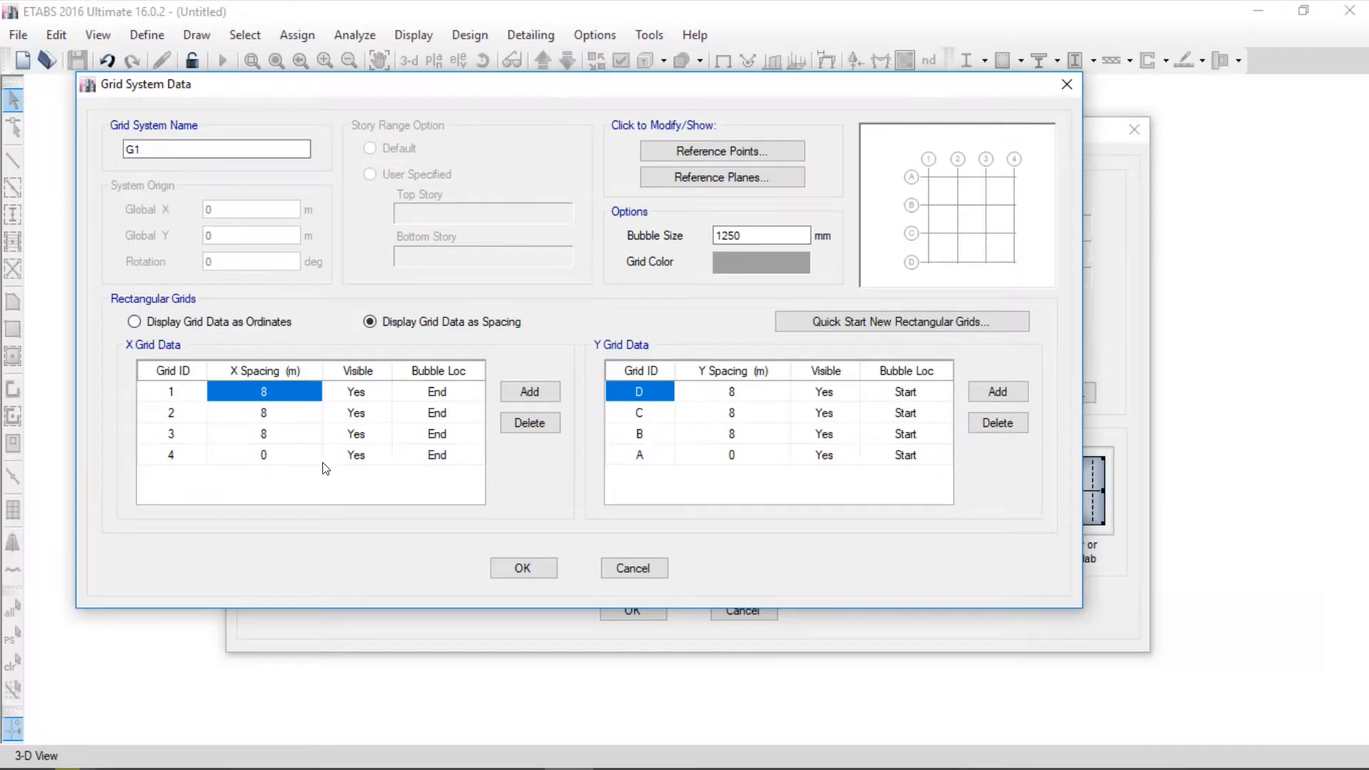
Step: Delete grid 4 from the X grid data
click(169, 455)
click(530, 423)
click(268, 399)
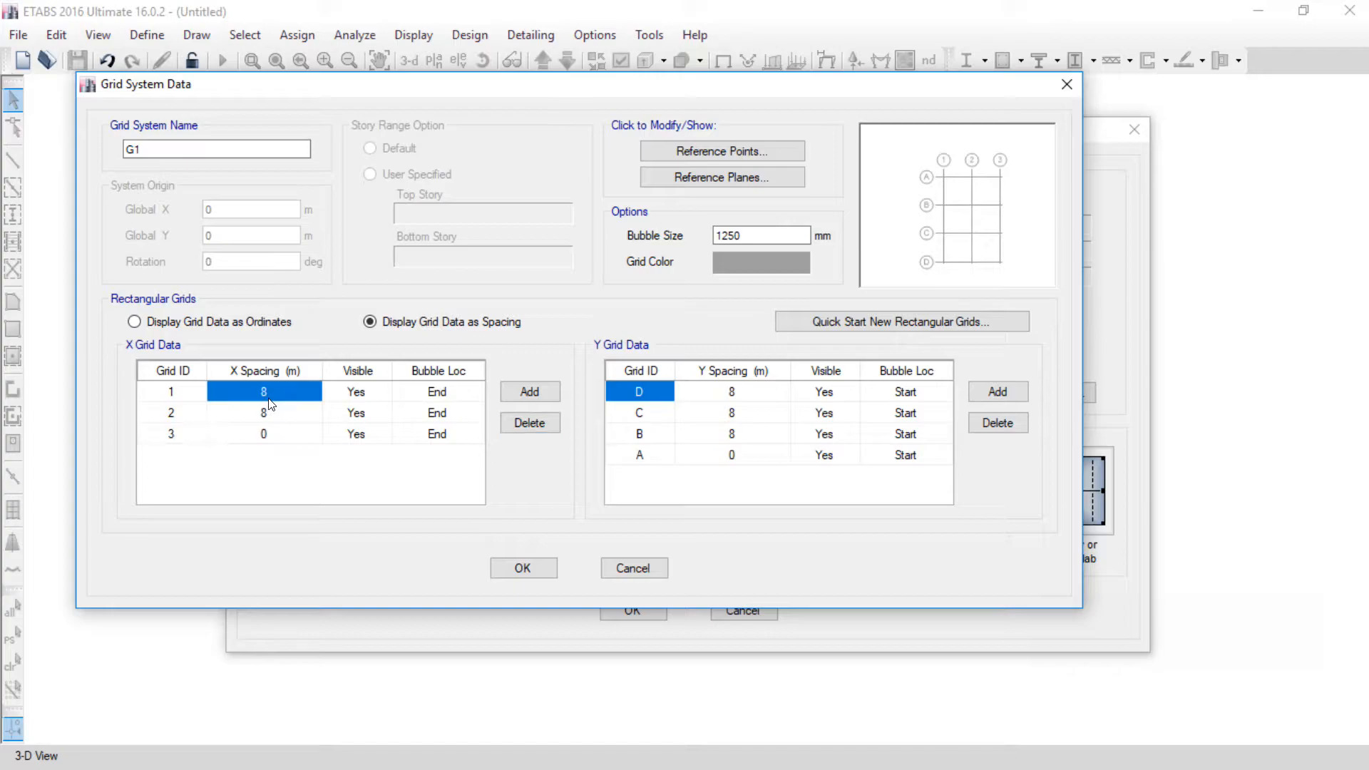
drag(170, 398, 171, 432)
click(173, 434)
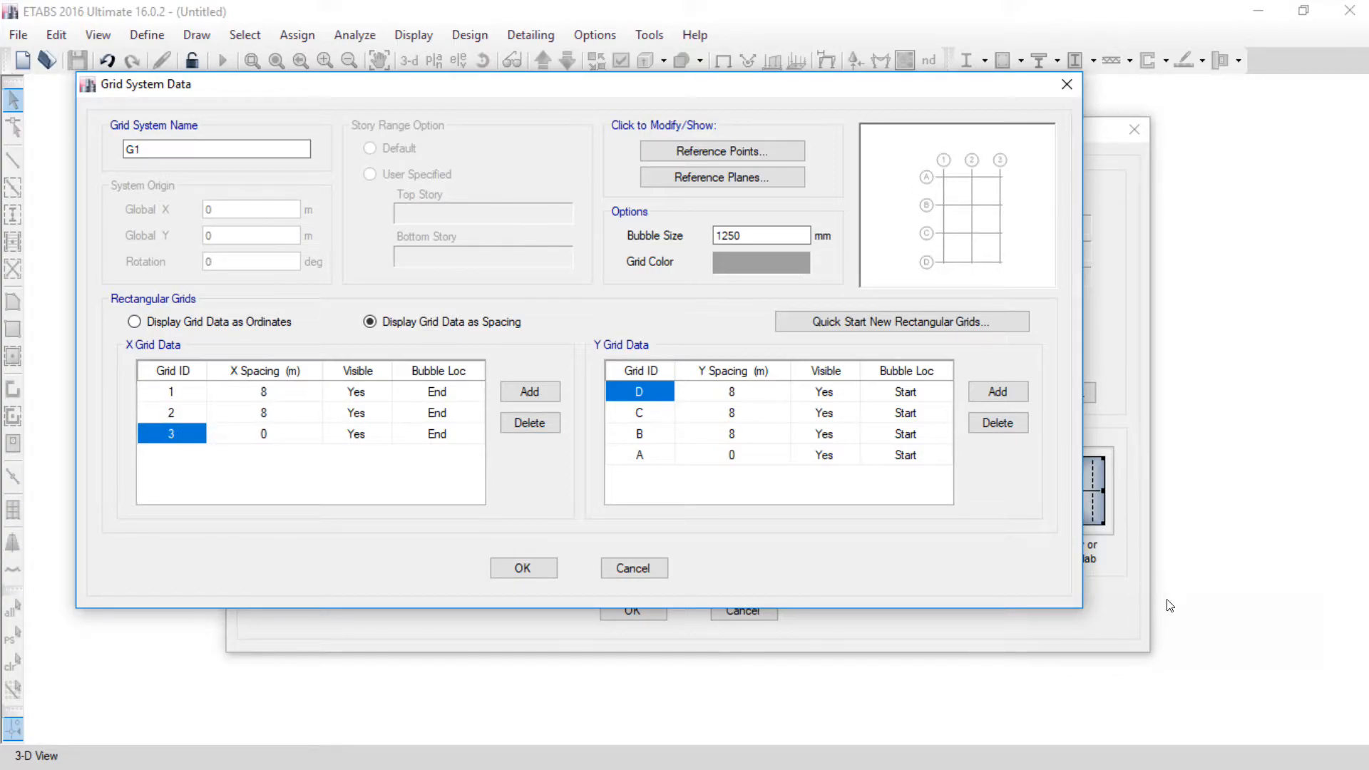
Step: Set the X spacing of grids 1 and 2 to 4 m
click(264, 391)
text(4)
click(288, 412)
text(4)
Step: Examine the order and spacing of axes A to D in the AutoCAD column plan, and return to the ETABS grid data
click(756, 391)
right_click(755, 391)
click(732, 413)
click(670, 435)
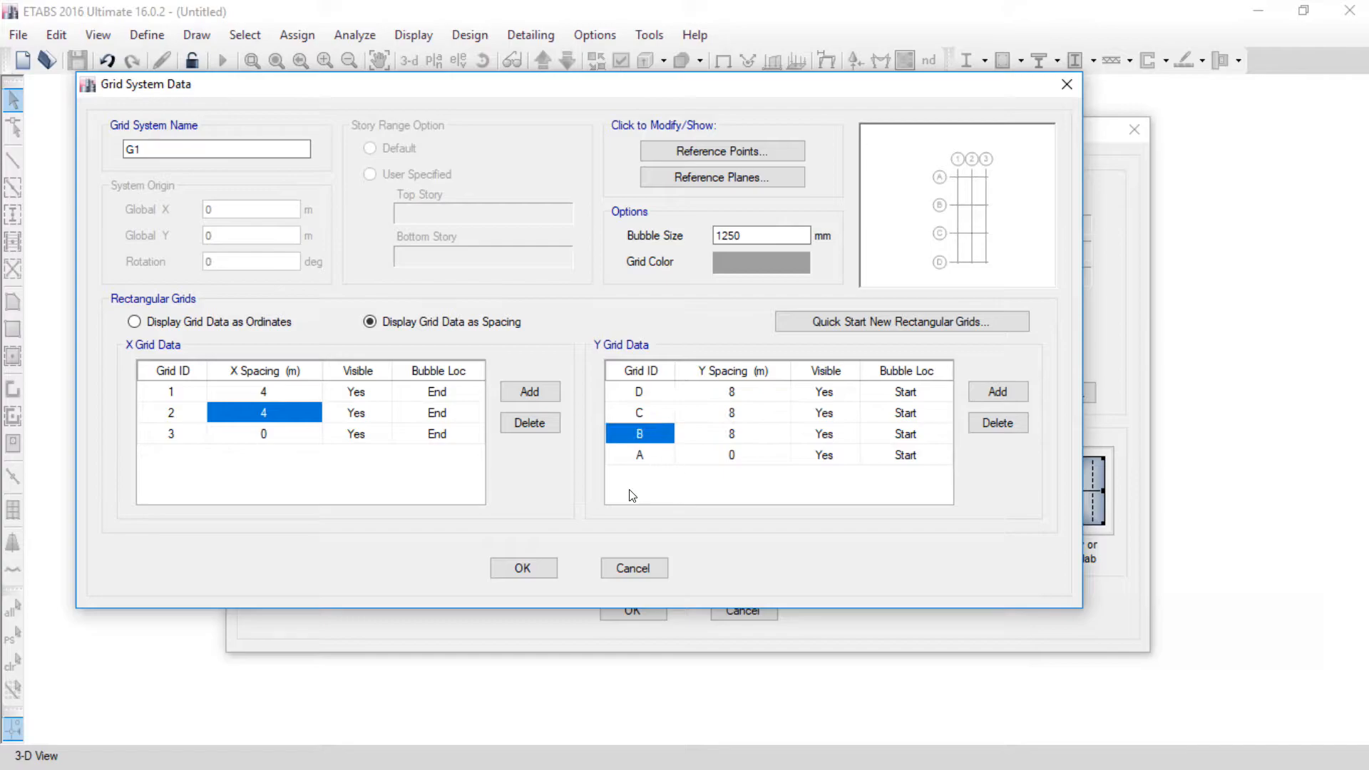
key(super)
click(519, 749)
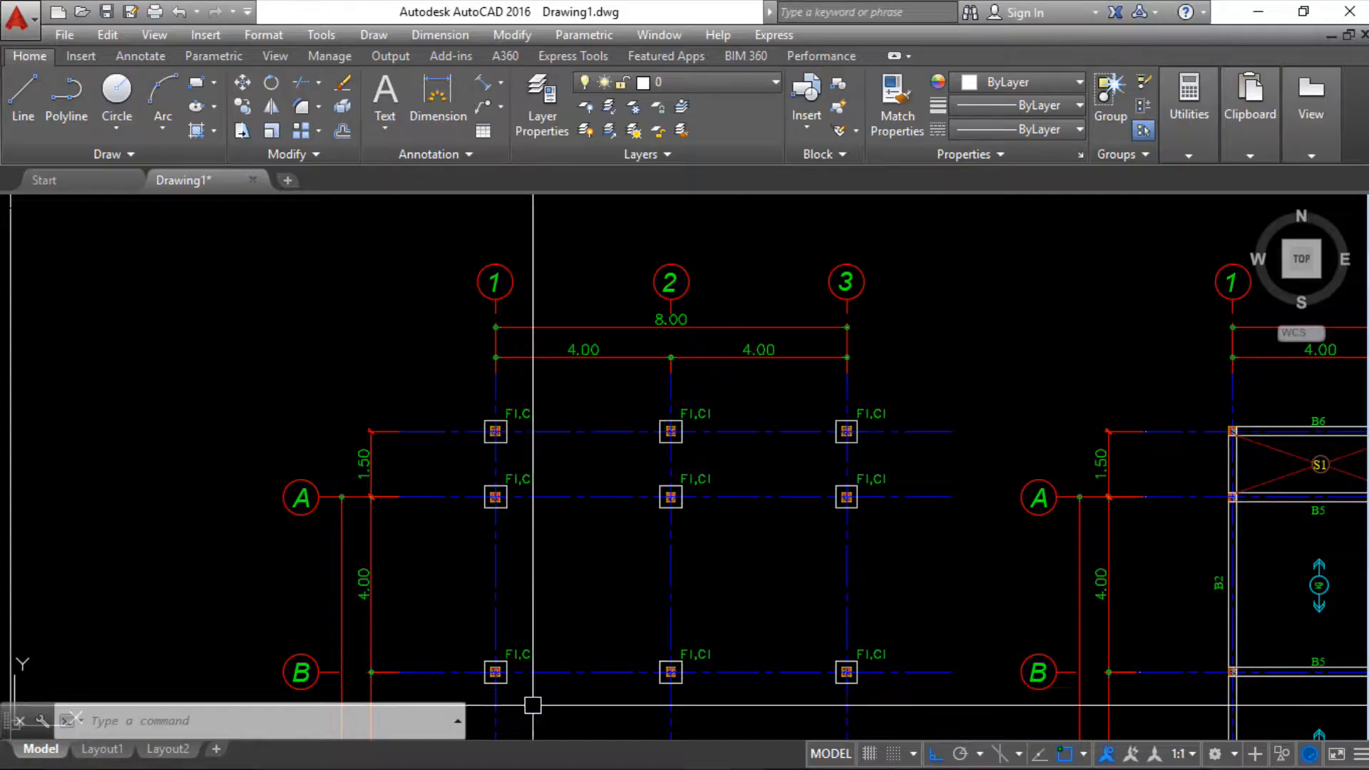
scroll(580, 489, down, 2)
mouse_move(642, 428)
middle_down()
mouse_move(596, 417)
mouse_move(626, 365)
middle_up()
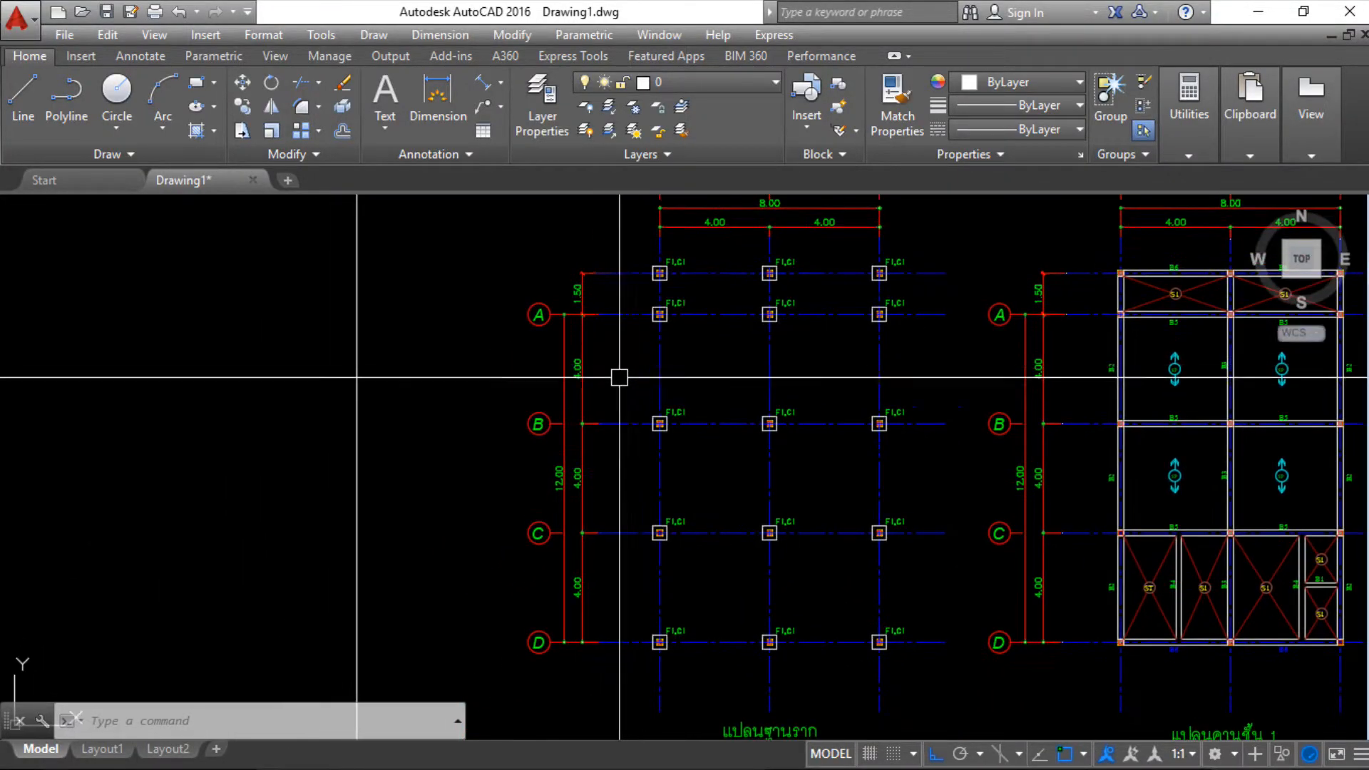
scroll(549, 652, up, 3)
middle_drag(547, 569, 523, 634)
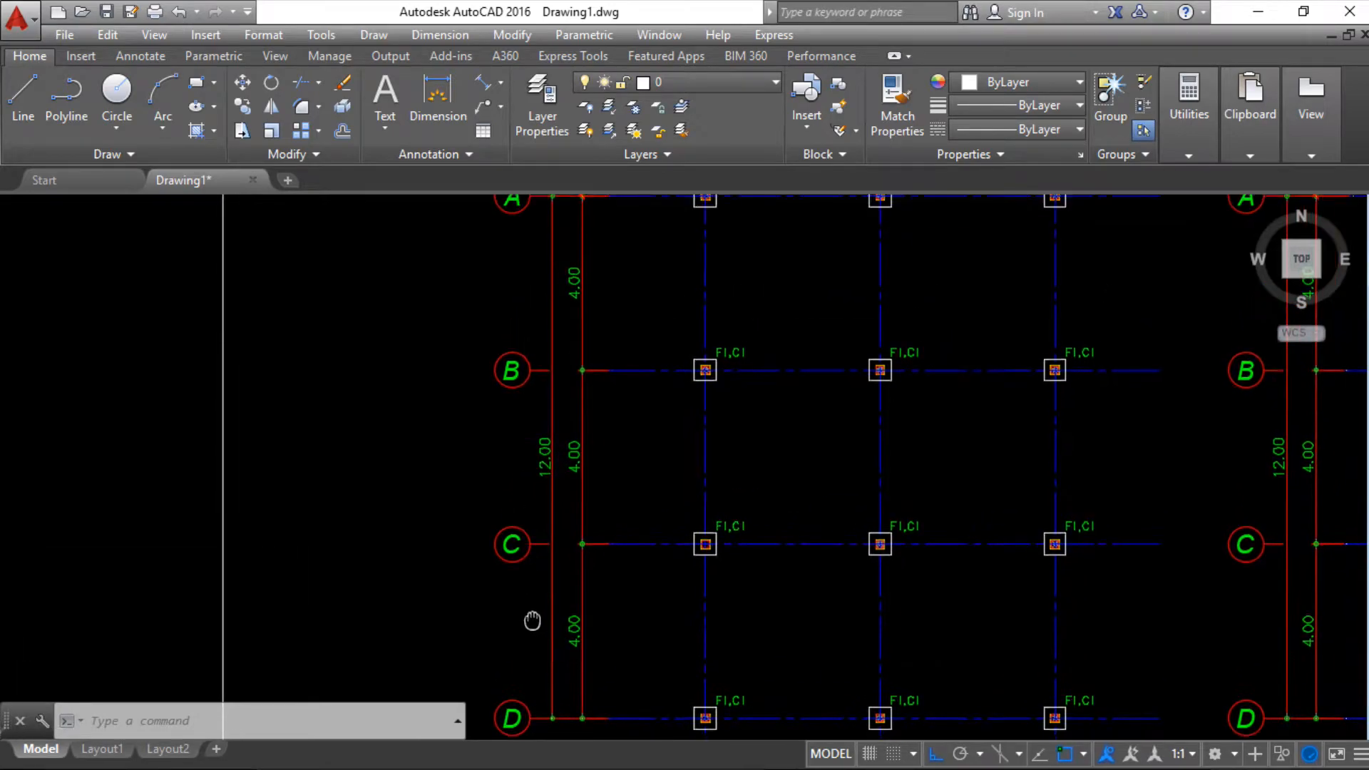
key(super)
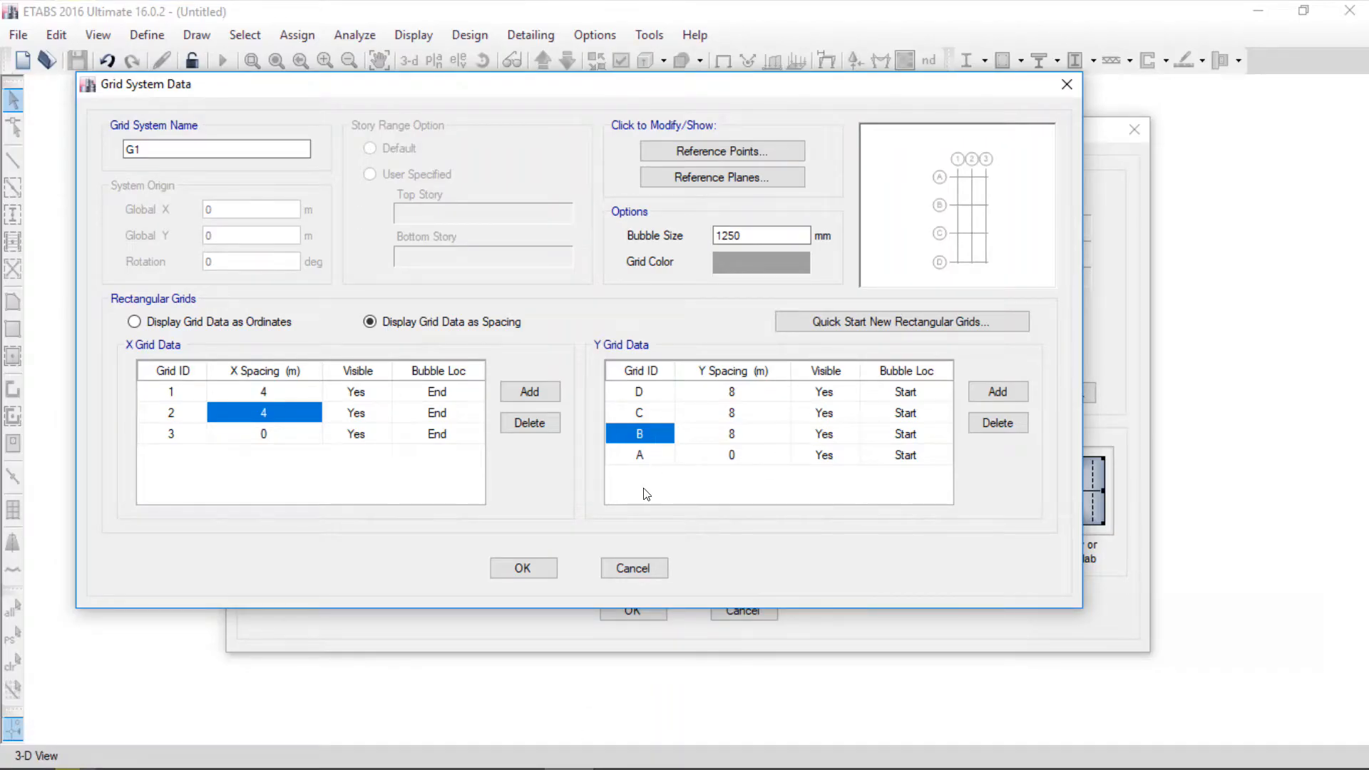
key(super)
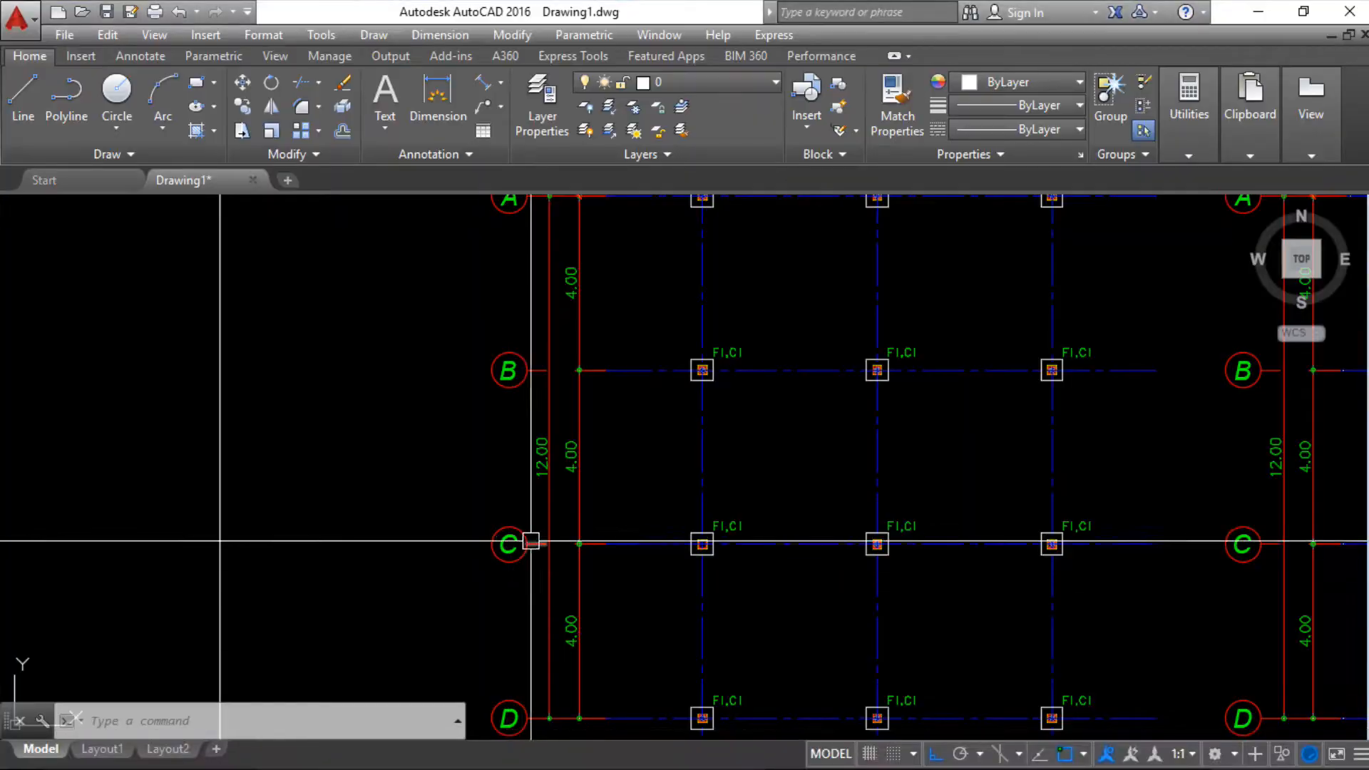
scroll(526, 542, down, 3)
scroll(572, 577, up, 2)
scroll(572, 578, up, 2)
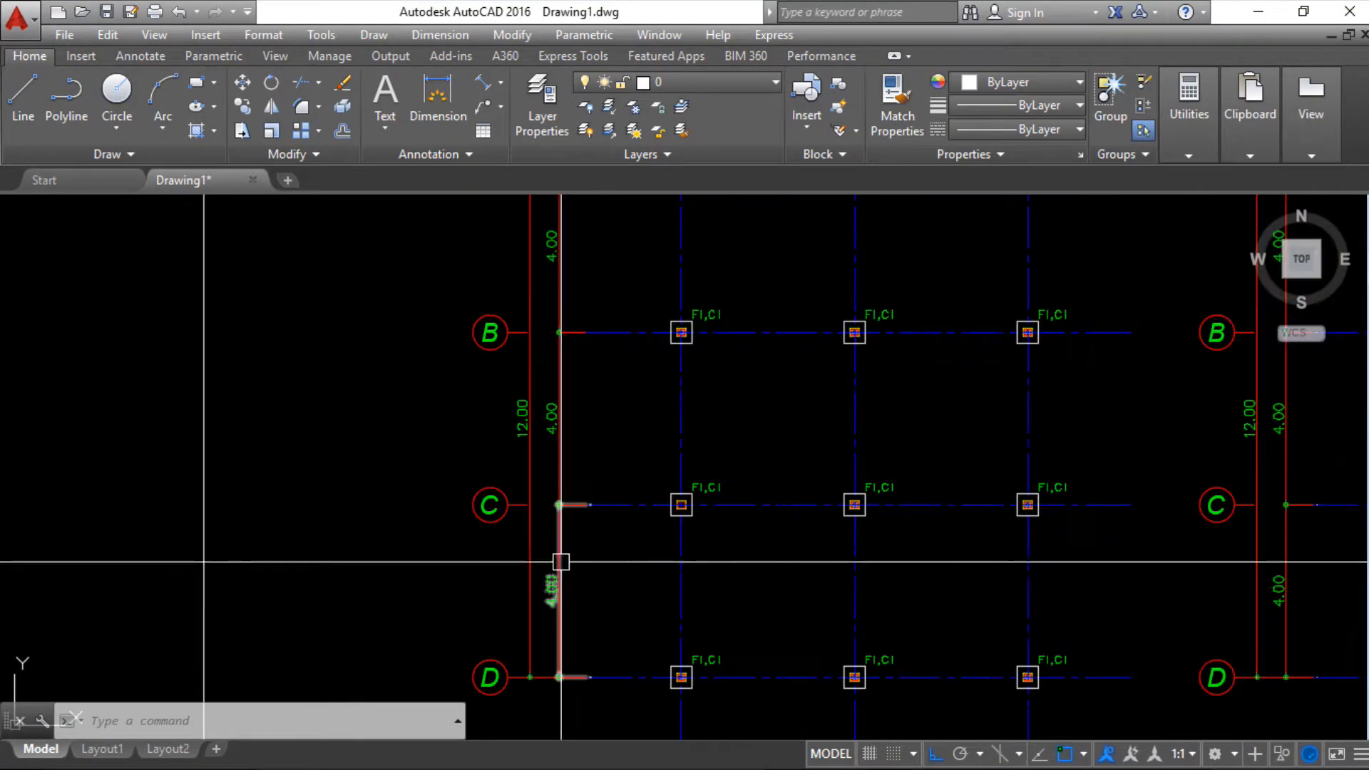
middle_drag(580, 388, 538, 544)
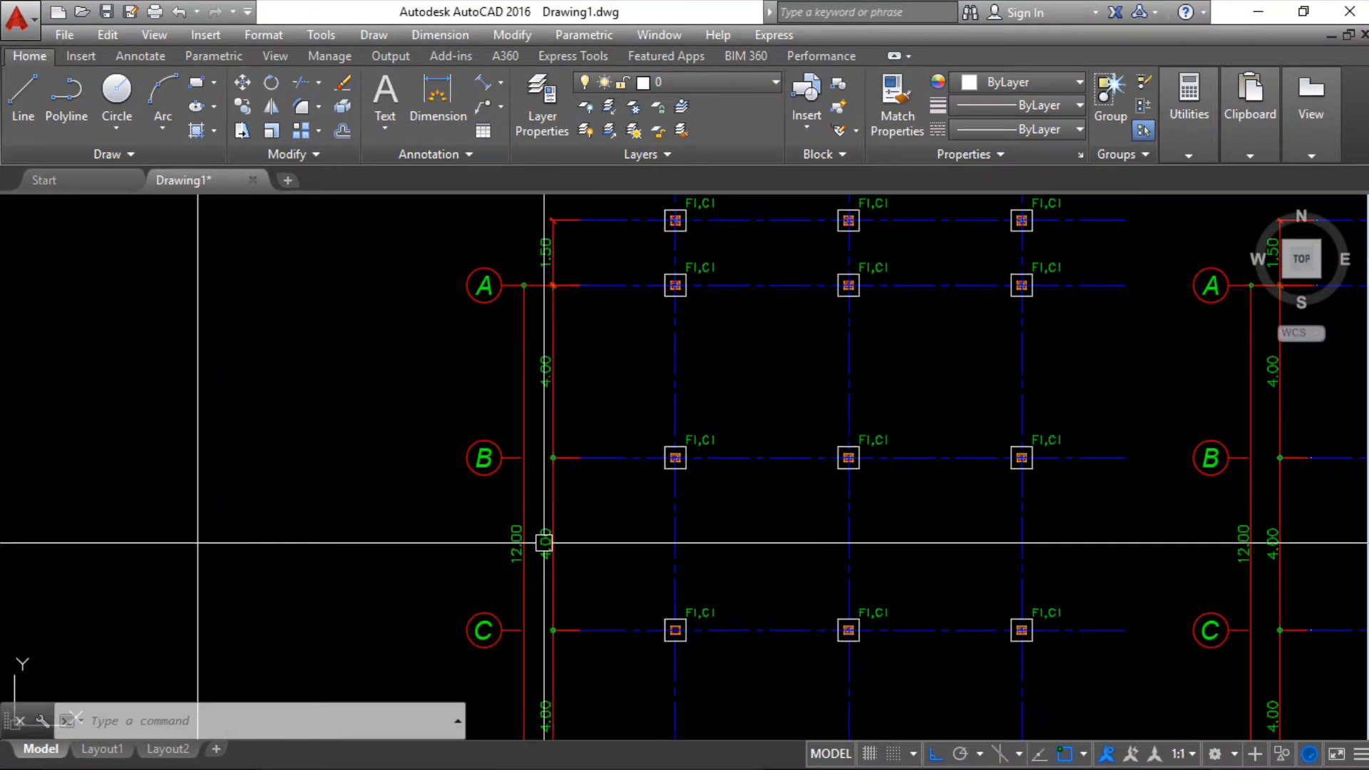
key(super)
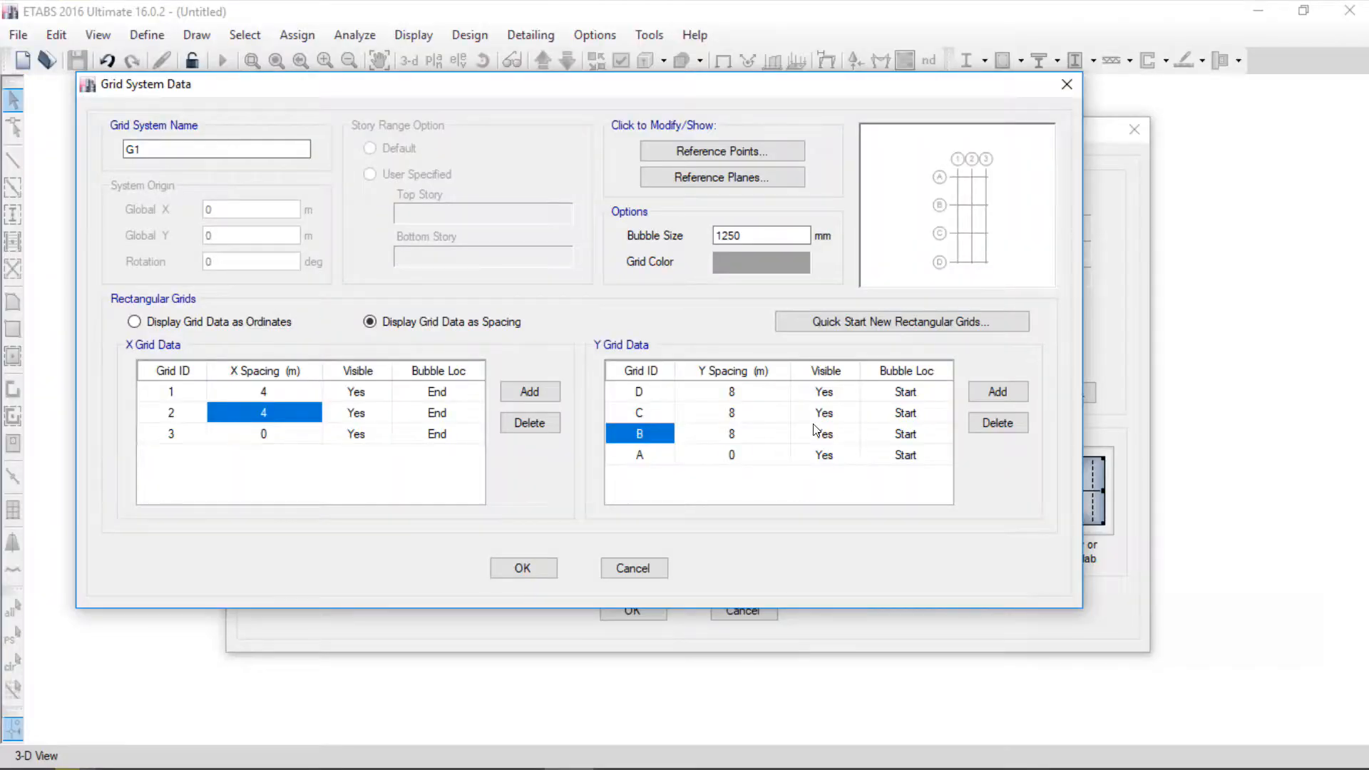
Step: Set the Y spacing of grids D, C and B to 4 m
click(751, 390)
text(4)
key(Down)
text(4)
key(Down)
text(4)
key(Down)
click(659, 462)
click(698, 461)
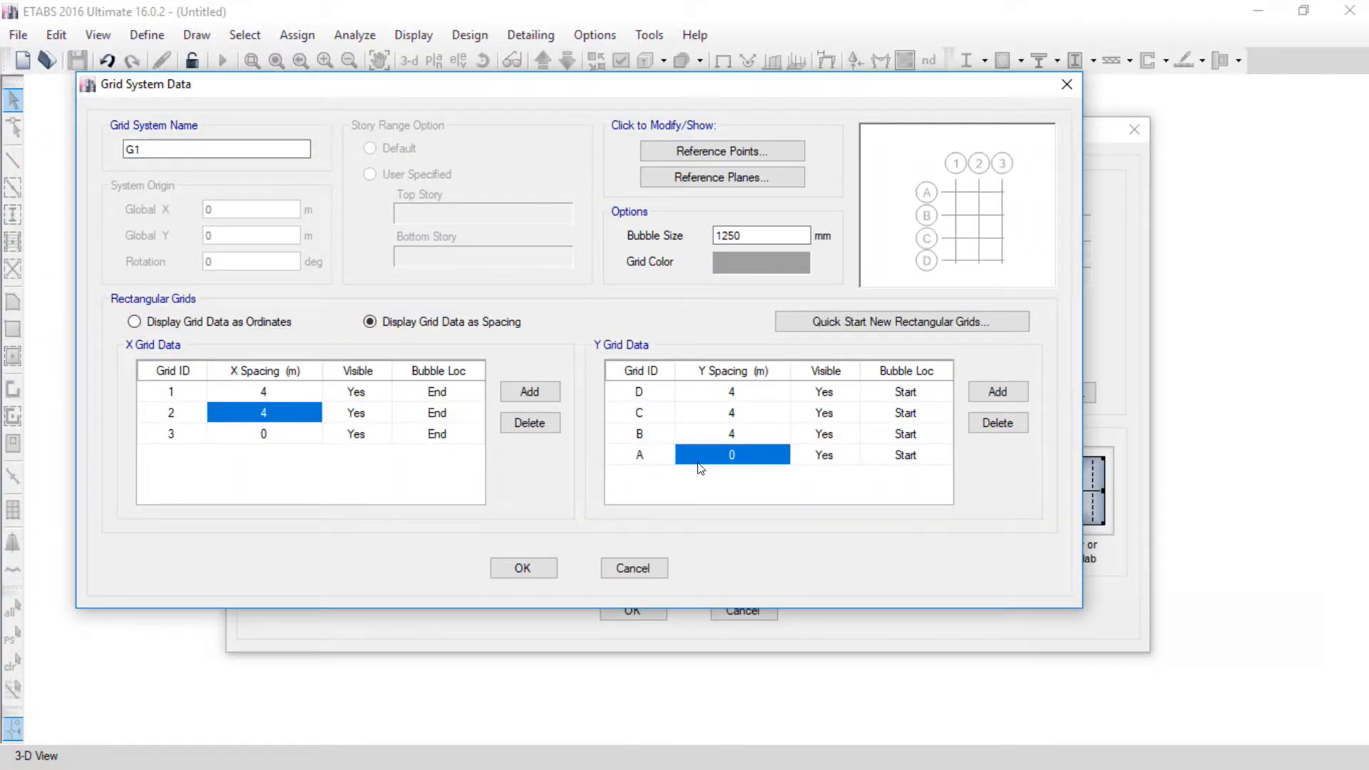
Step: Check in the AutoCAD plan the distance between axis A and the unlabelled axis above it
key(super)
click(528, 754)
scroll(542, 293, up, 4)
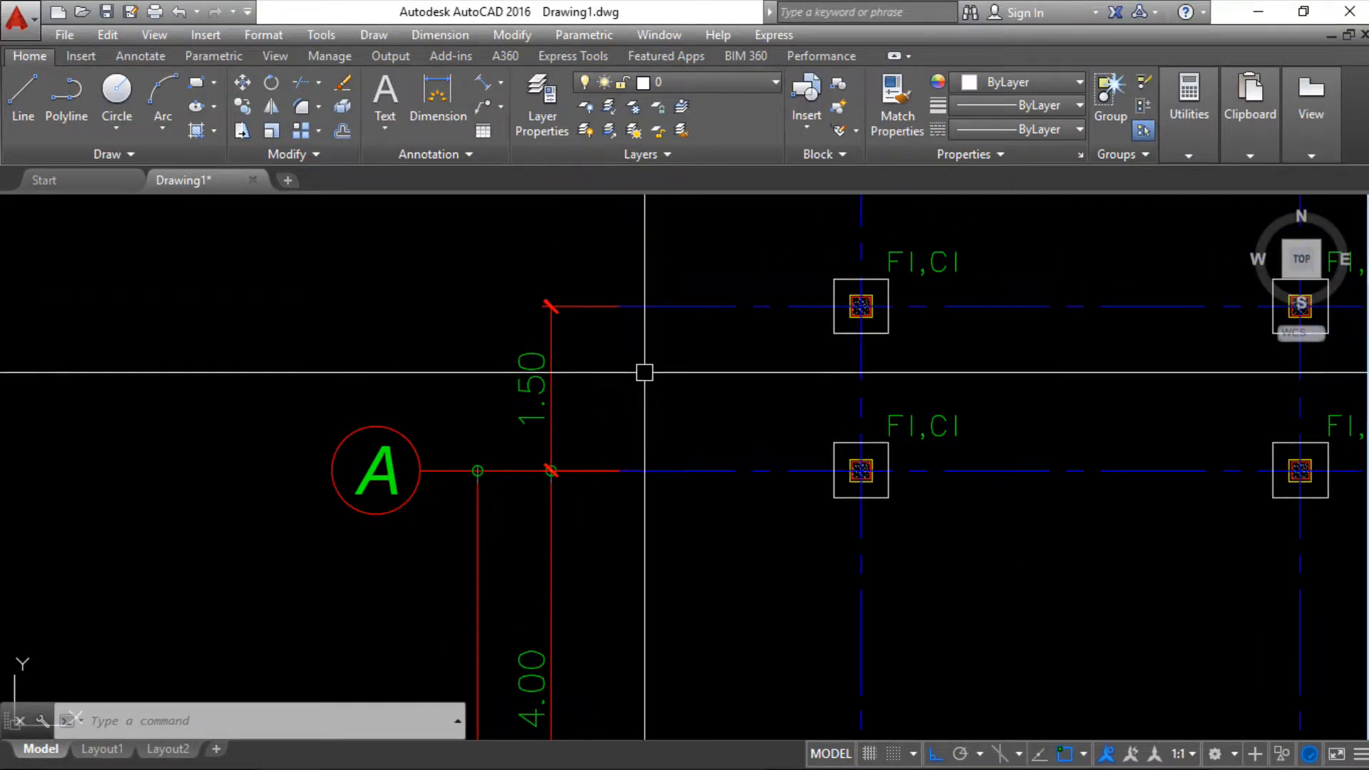
scroll(581, 339, down, 2)
key(super)
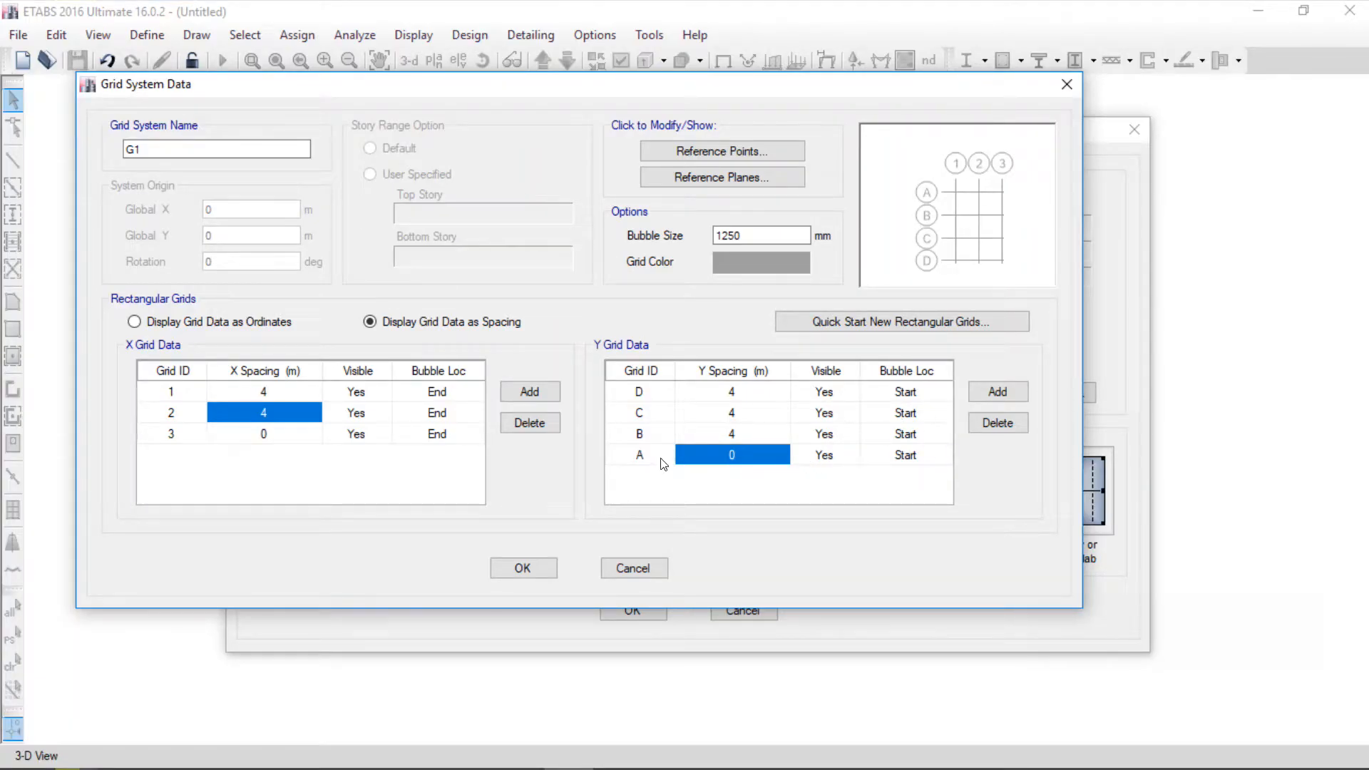
click(663, 463)
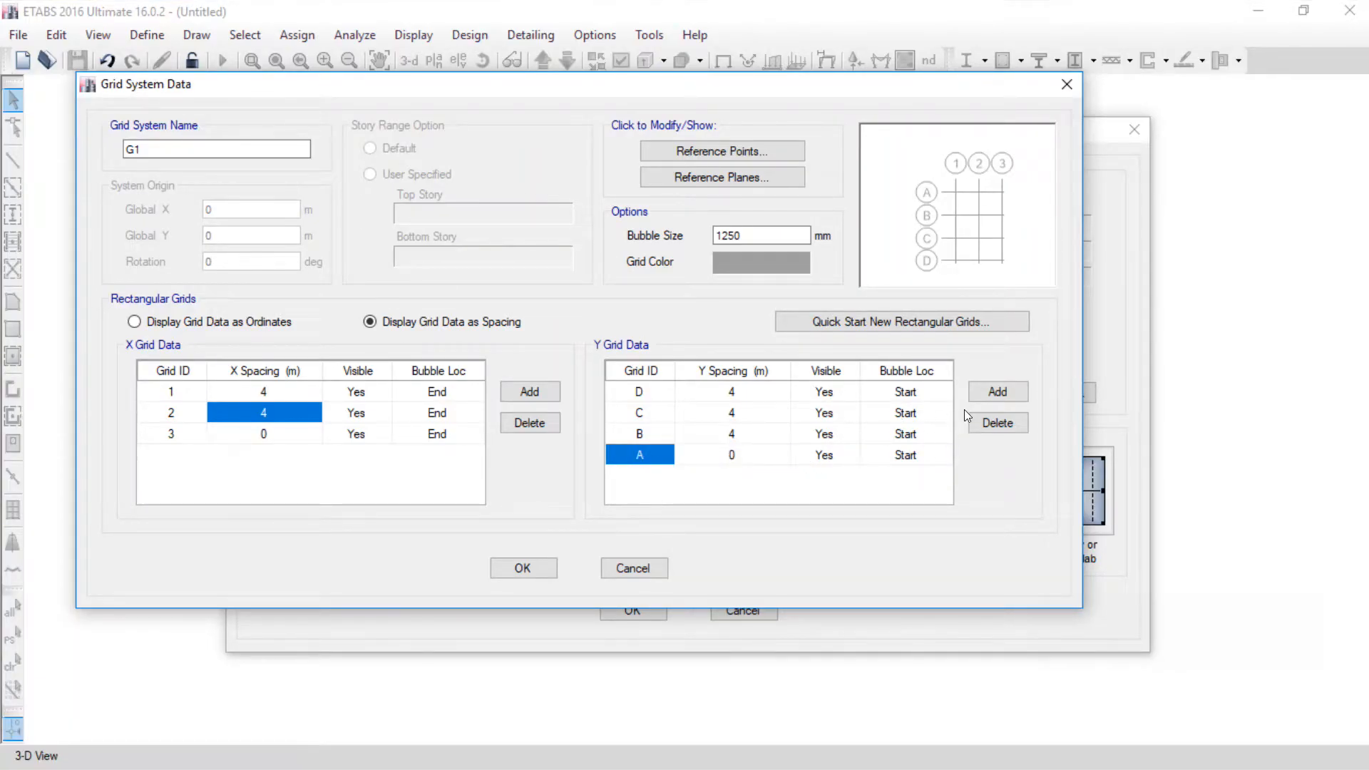
click(997, 392)
click(737, 461)
text(1)
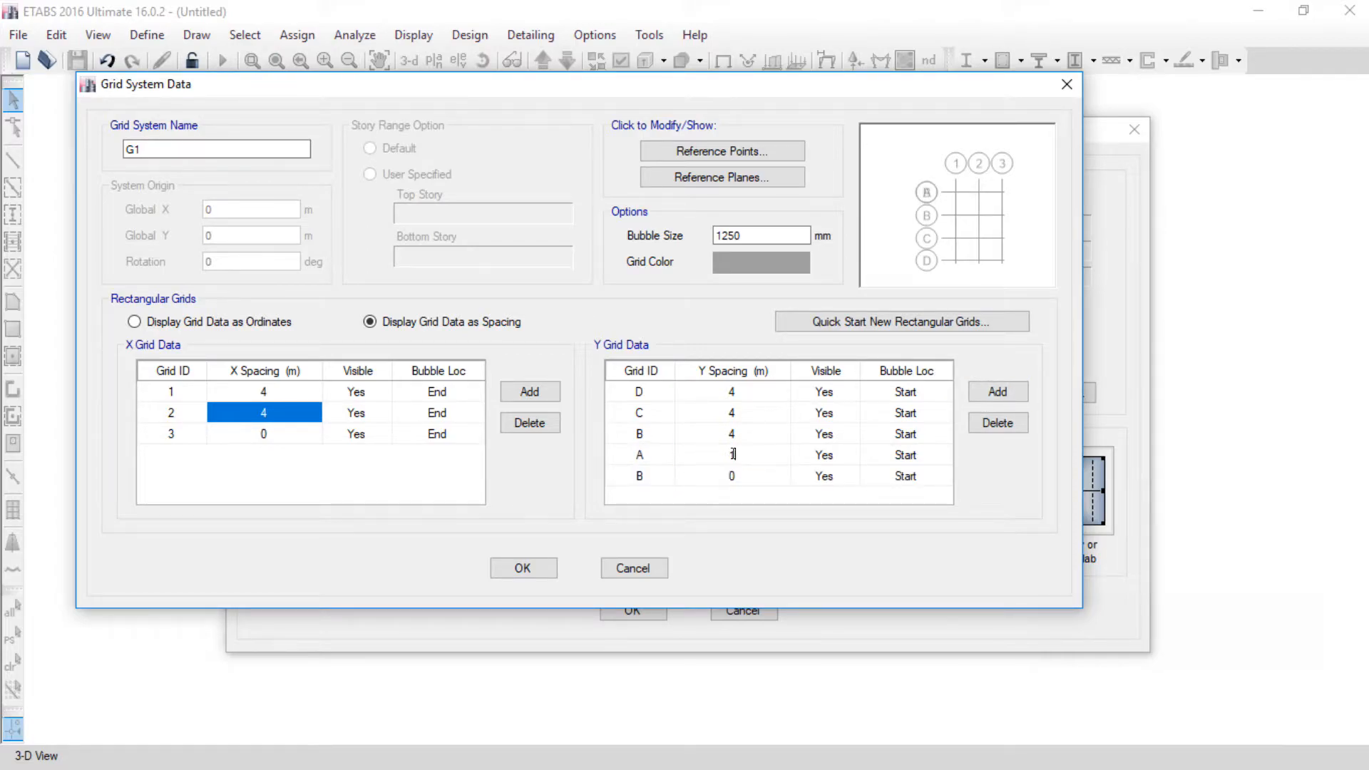
text(.5)
click(660, 475)
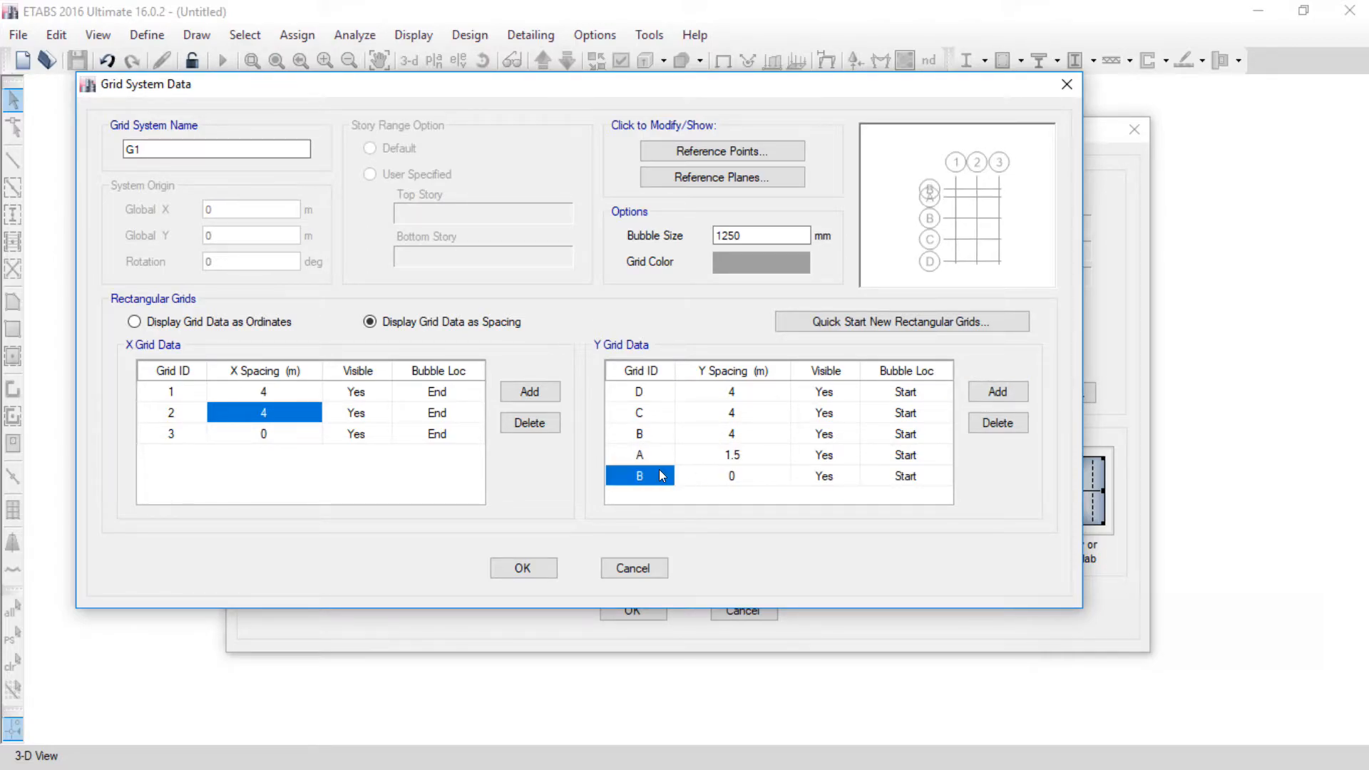
click(997, 422)
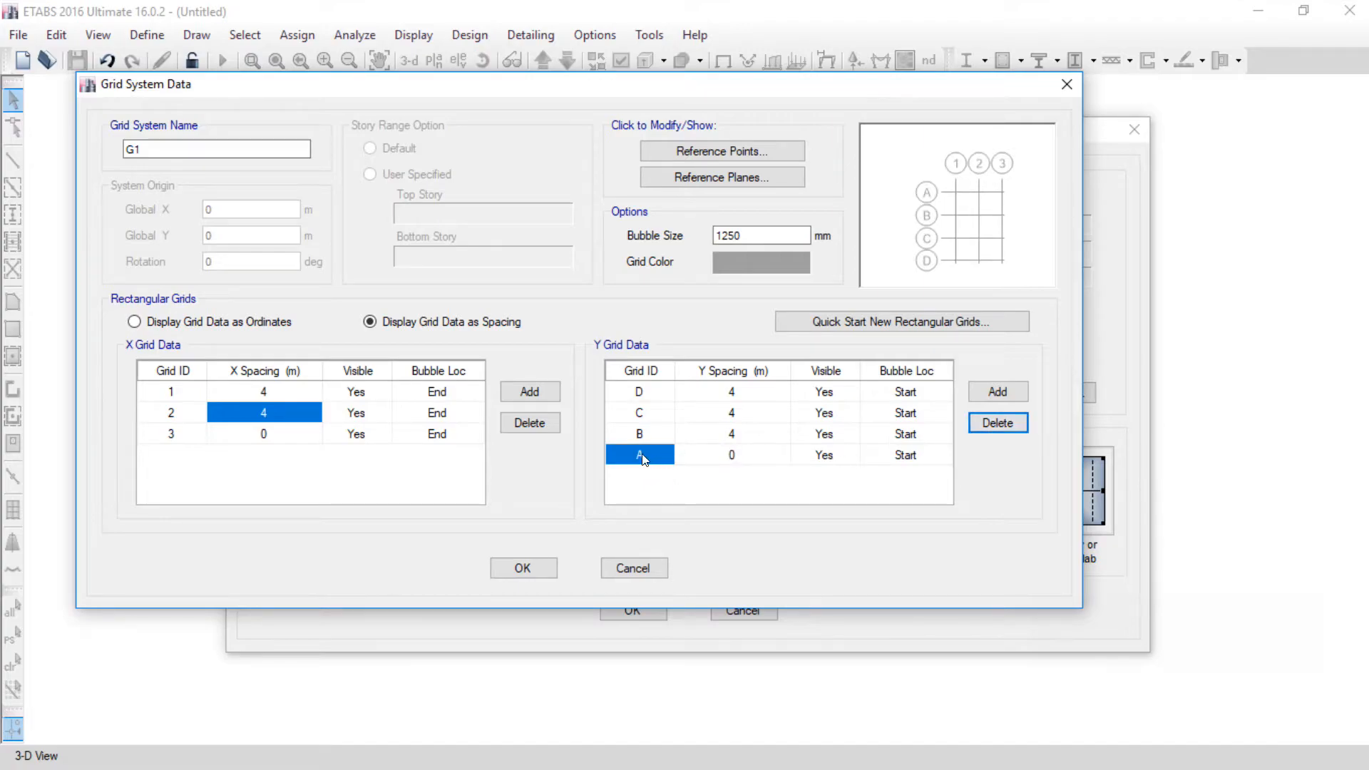
click(741, 456)
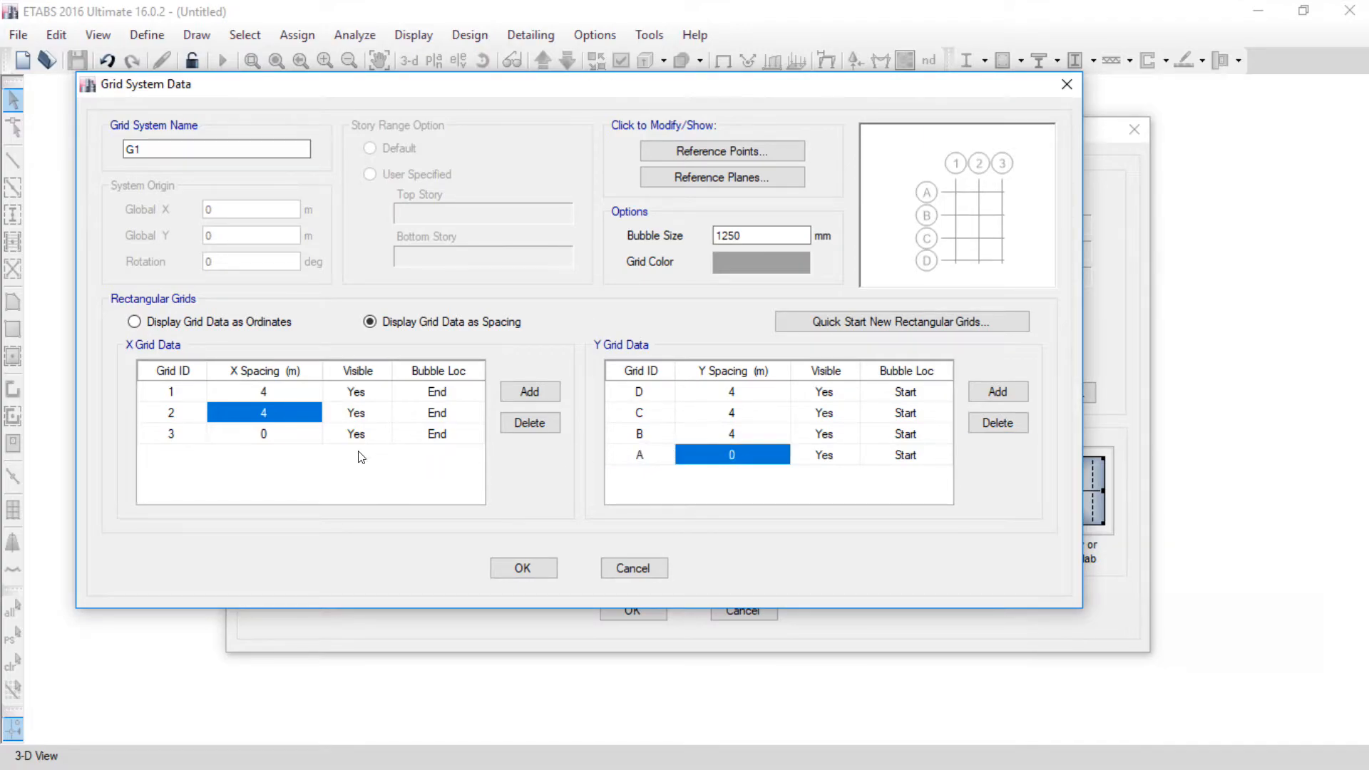
Step: Add a grid line after A in the Y grid data and set grid A's Y spacing to 1.5 m
click(169, 436)
drag(170, 437, 422, 449)
drag(617, 460, 901, 468)
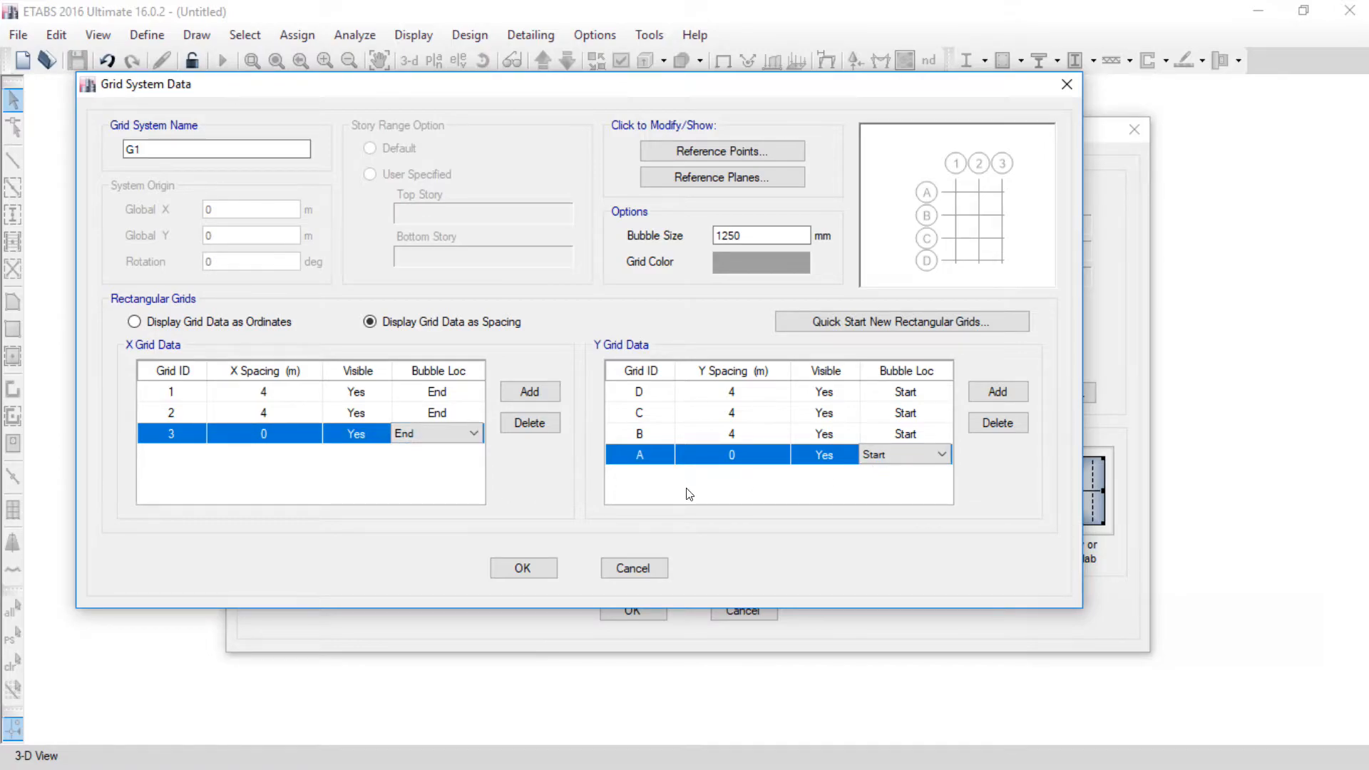
click(972, 399)
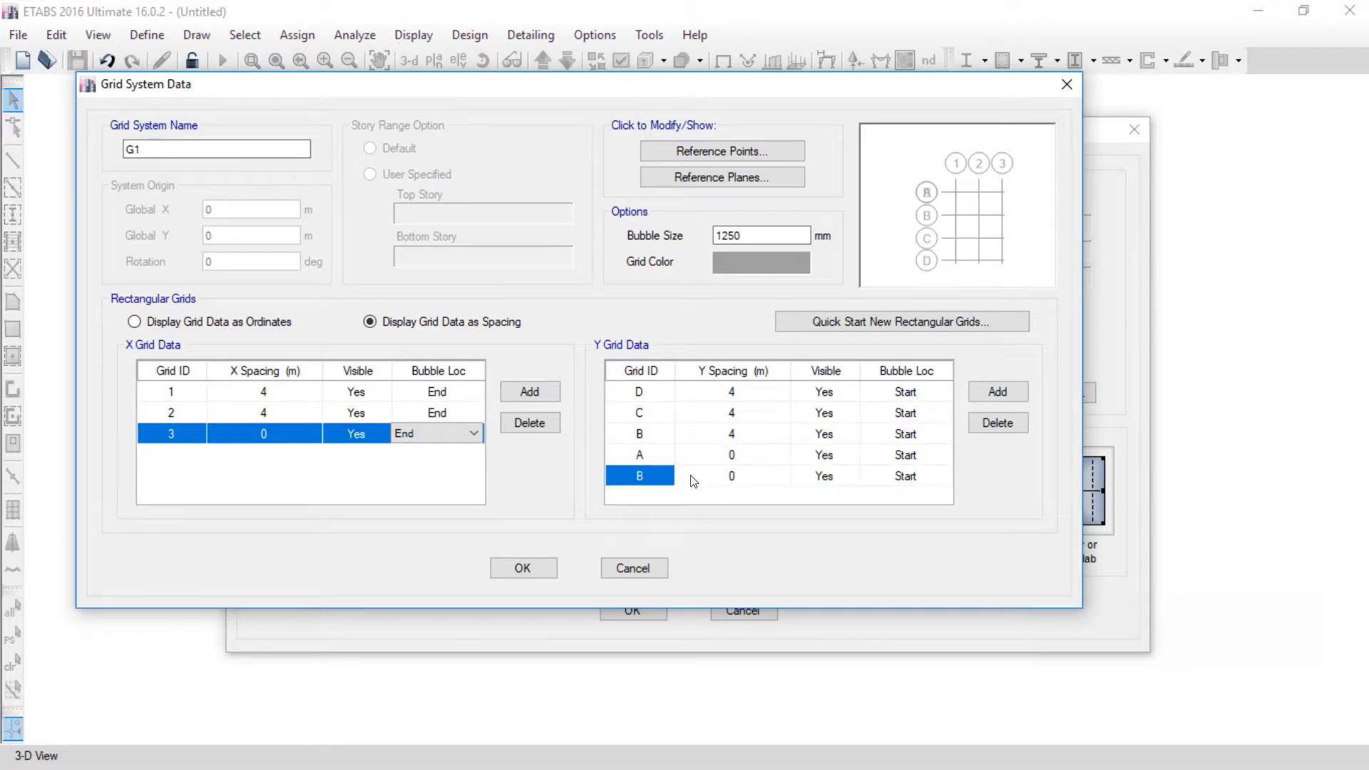
drag(697, 477, 868, 480)
click(713, 456)
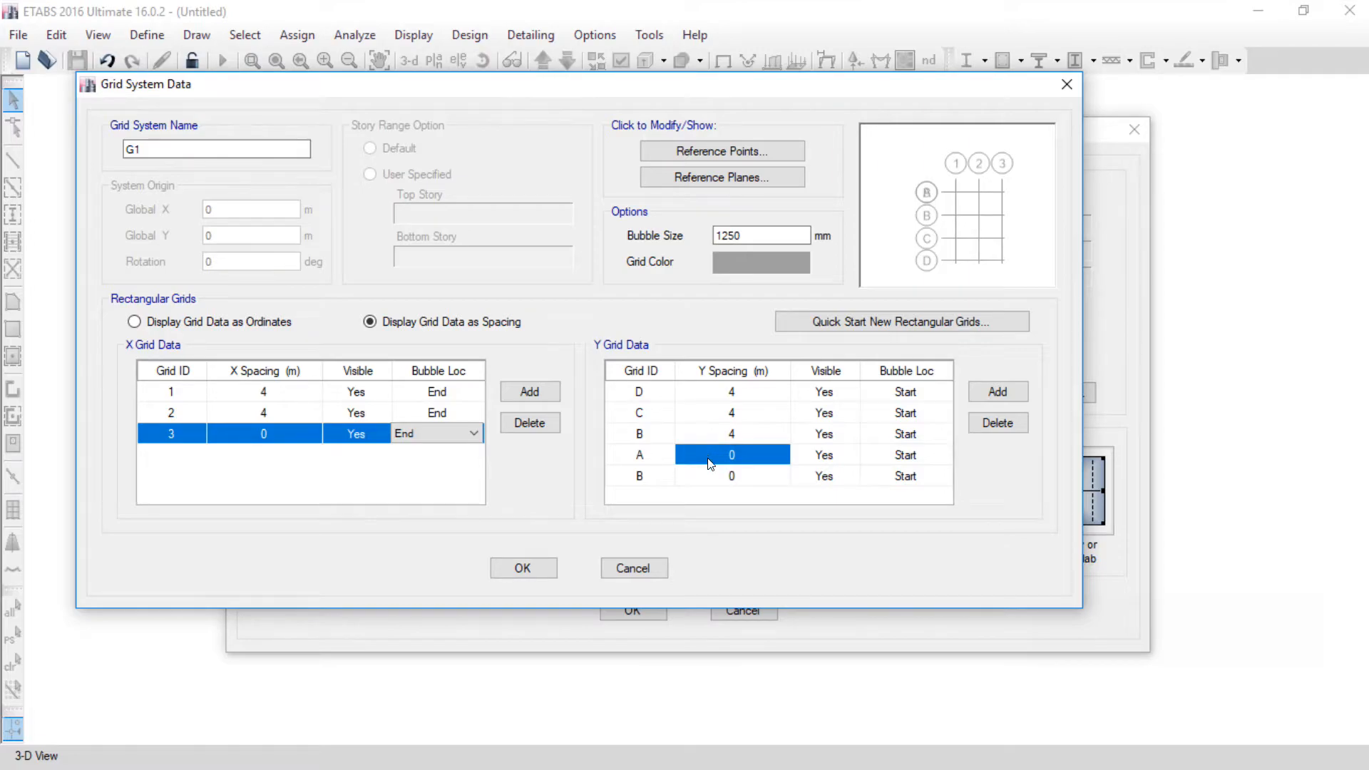
text(1.5)
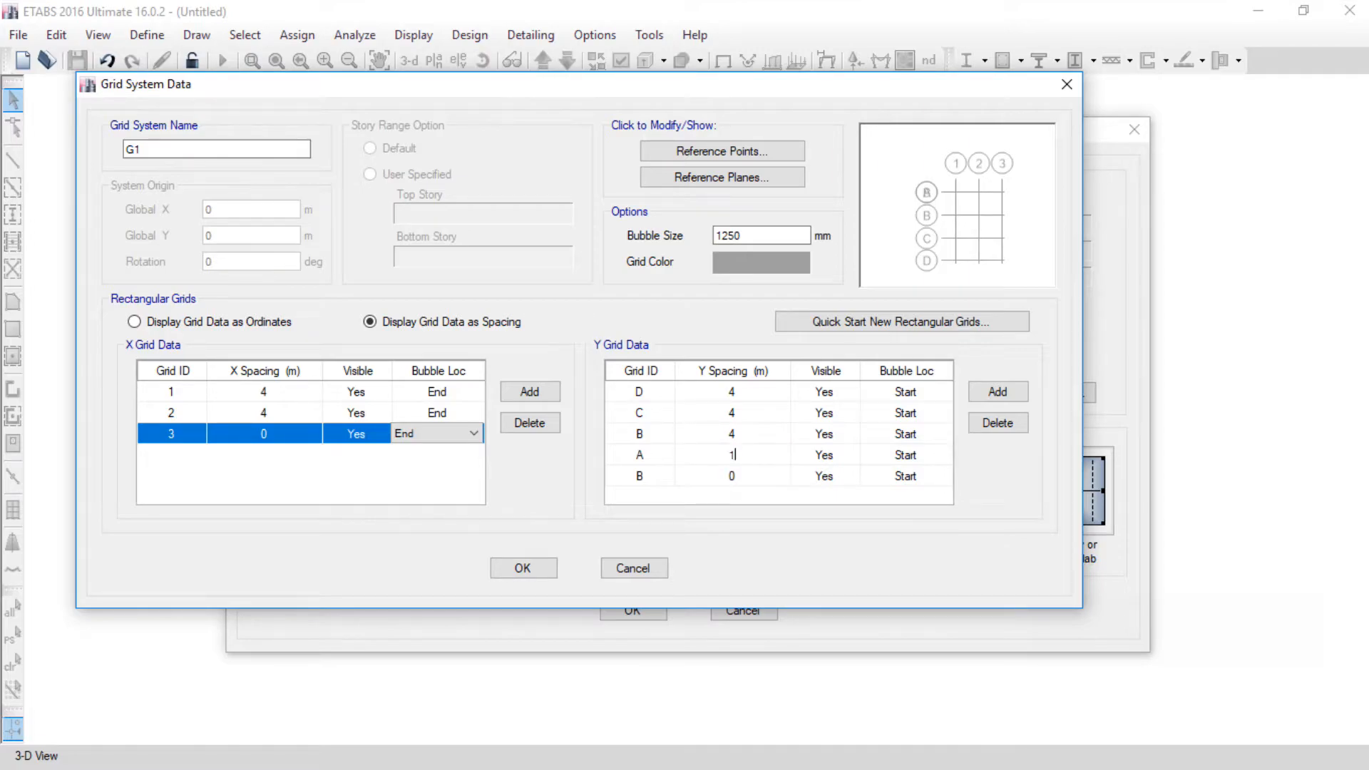
click(700, 475)
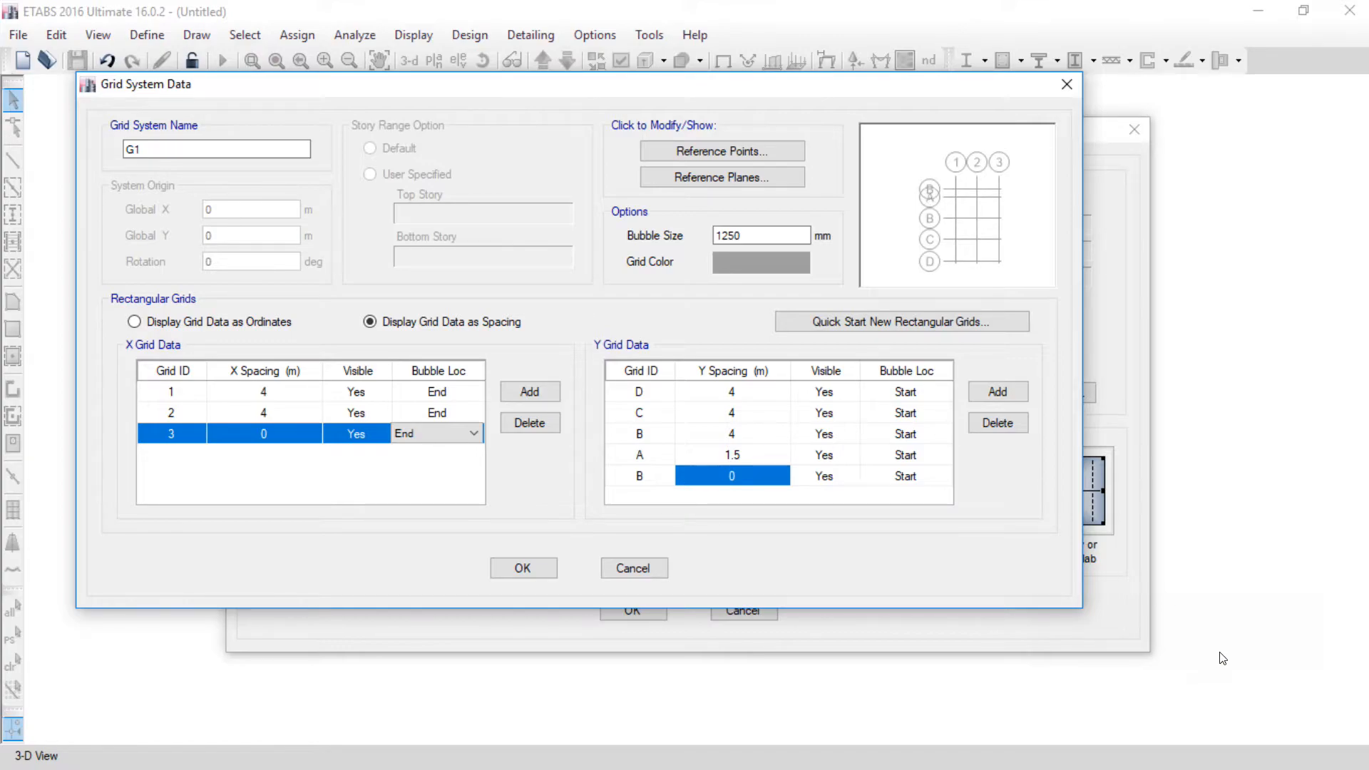
Step: Clear the grid ID of the added line beyond grid A in the Y grid data, leaving it unlabelled
click(1061, 644)
mouse_move(921, 185)
mouse_down()
mouse_move(900, 176)
mouse_move(929, 156)
mouse_up()
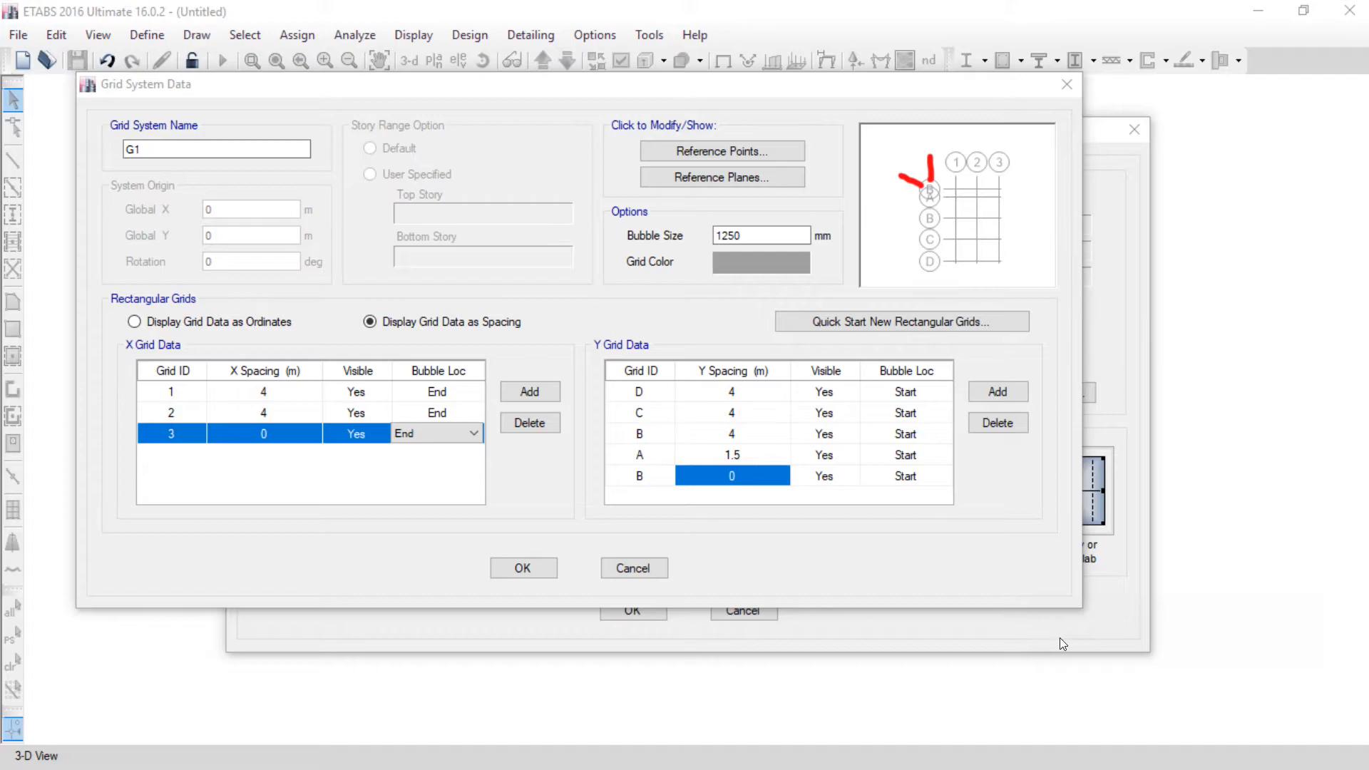
click(649, 482)
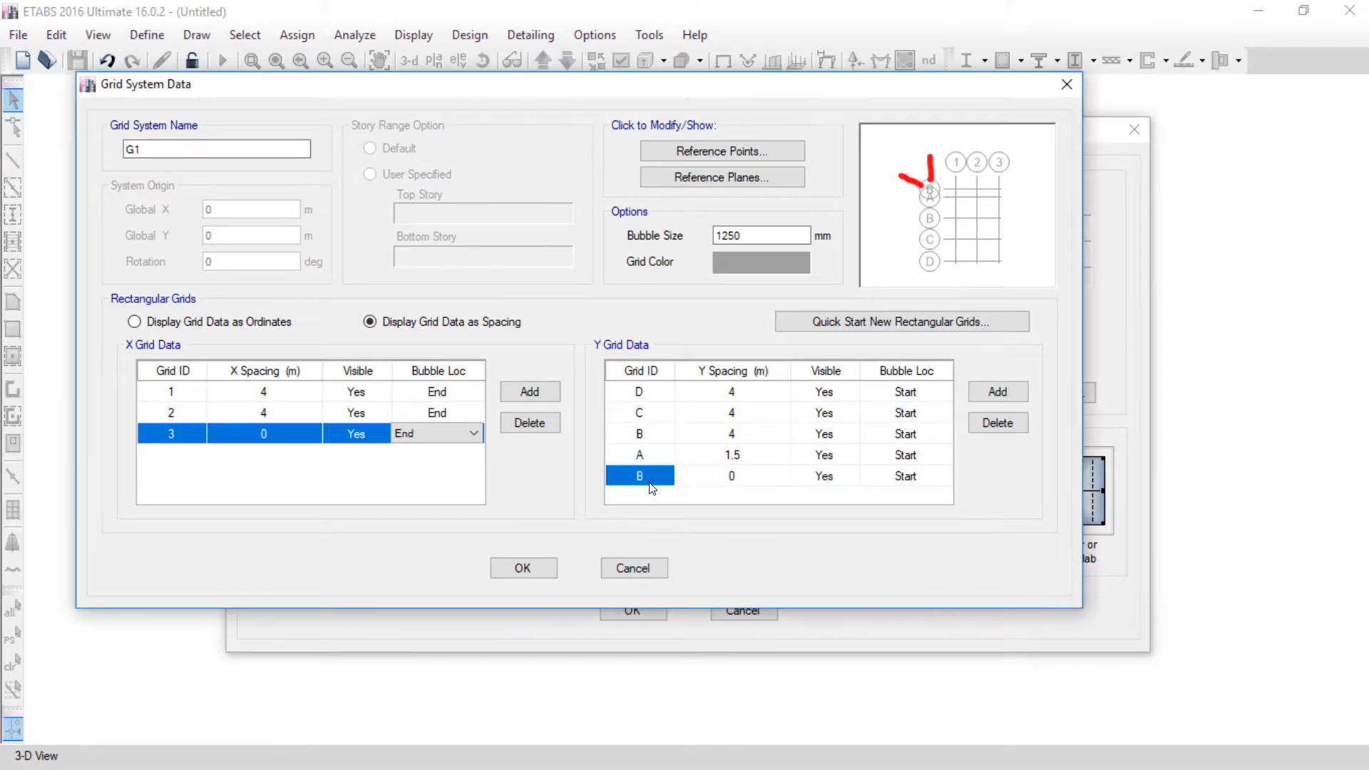
click(667, 474)
click(656, 465)
click(653, 477)
click(652, 477)
text(;)
click(646, 460)
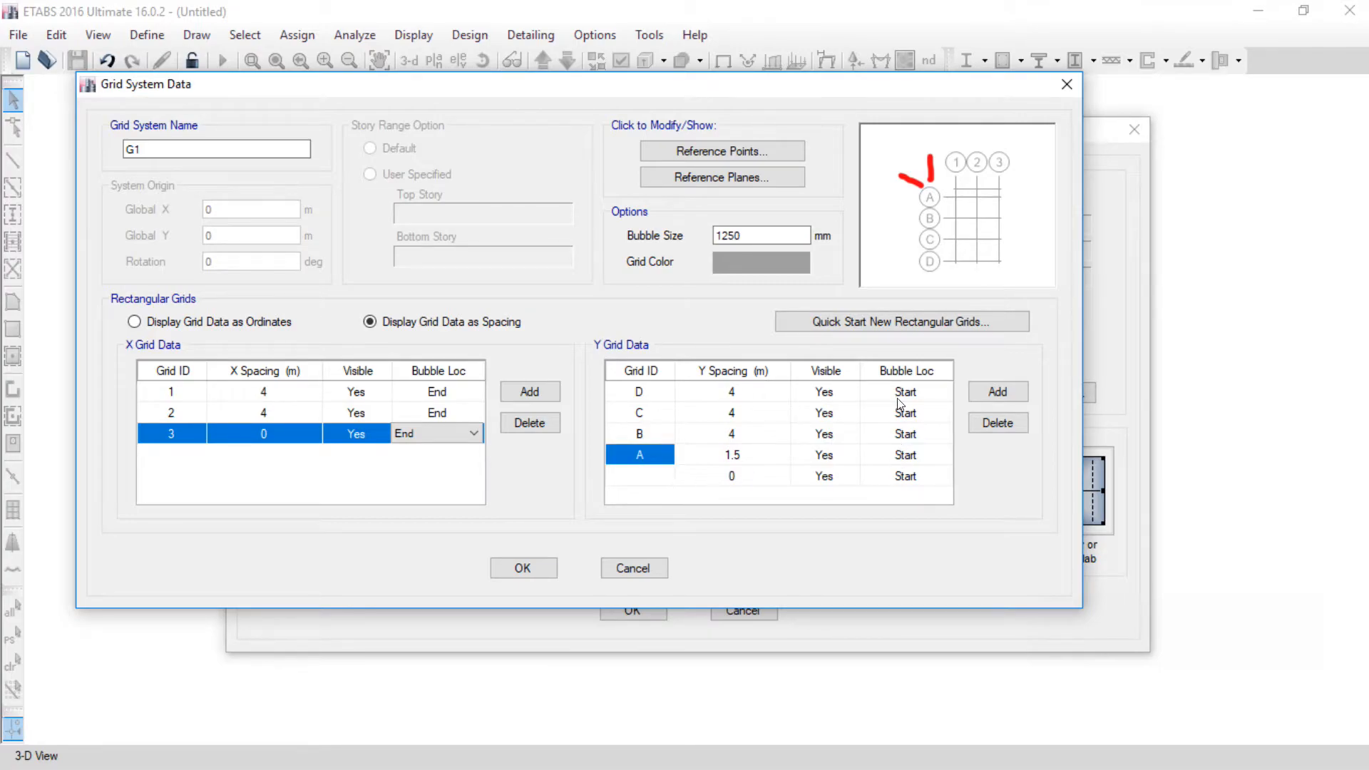
click(1277, 640)
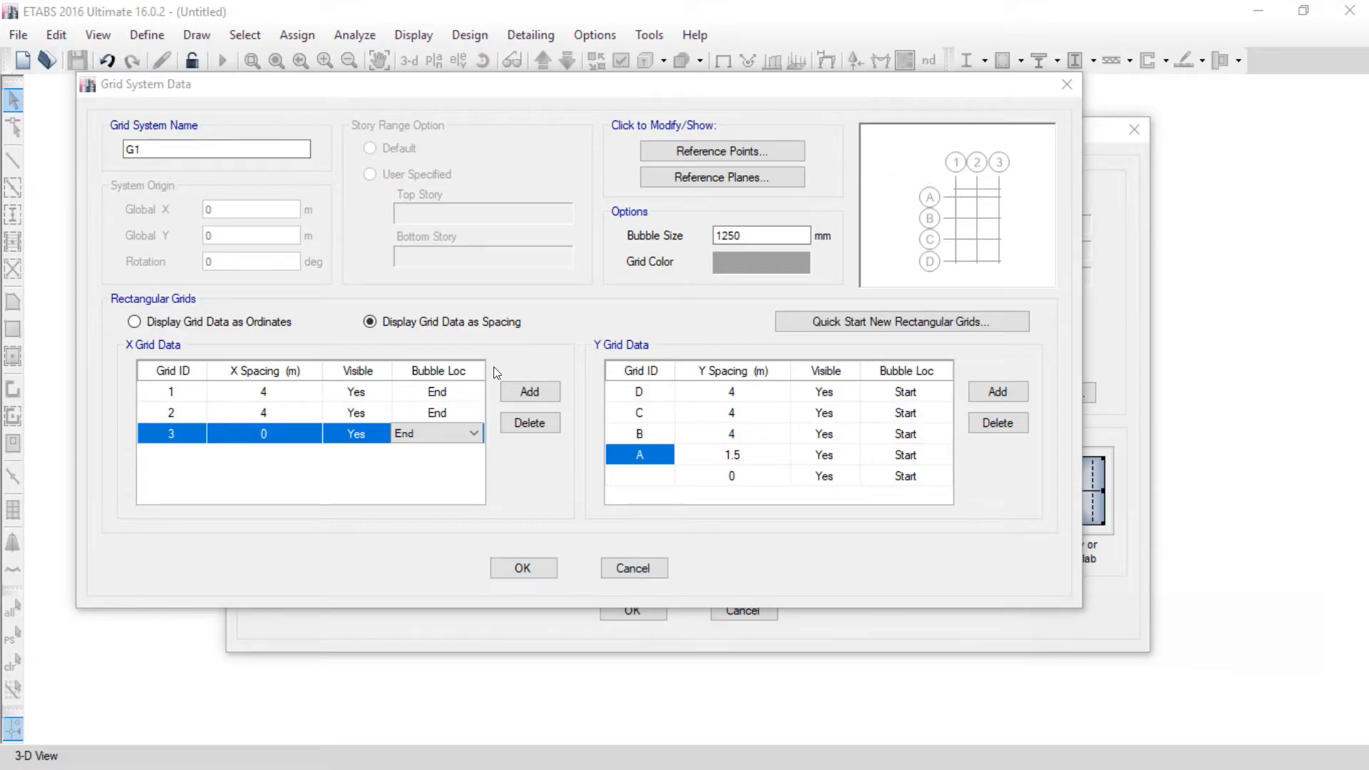
mouse_move(808, 356)
mouse_down()
mouse_move(368, 457)
mouse_move(690, 336)
mouse_up()
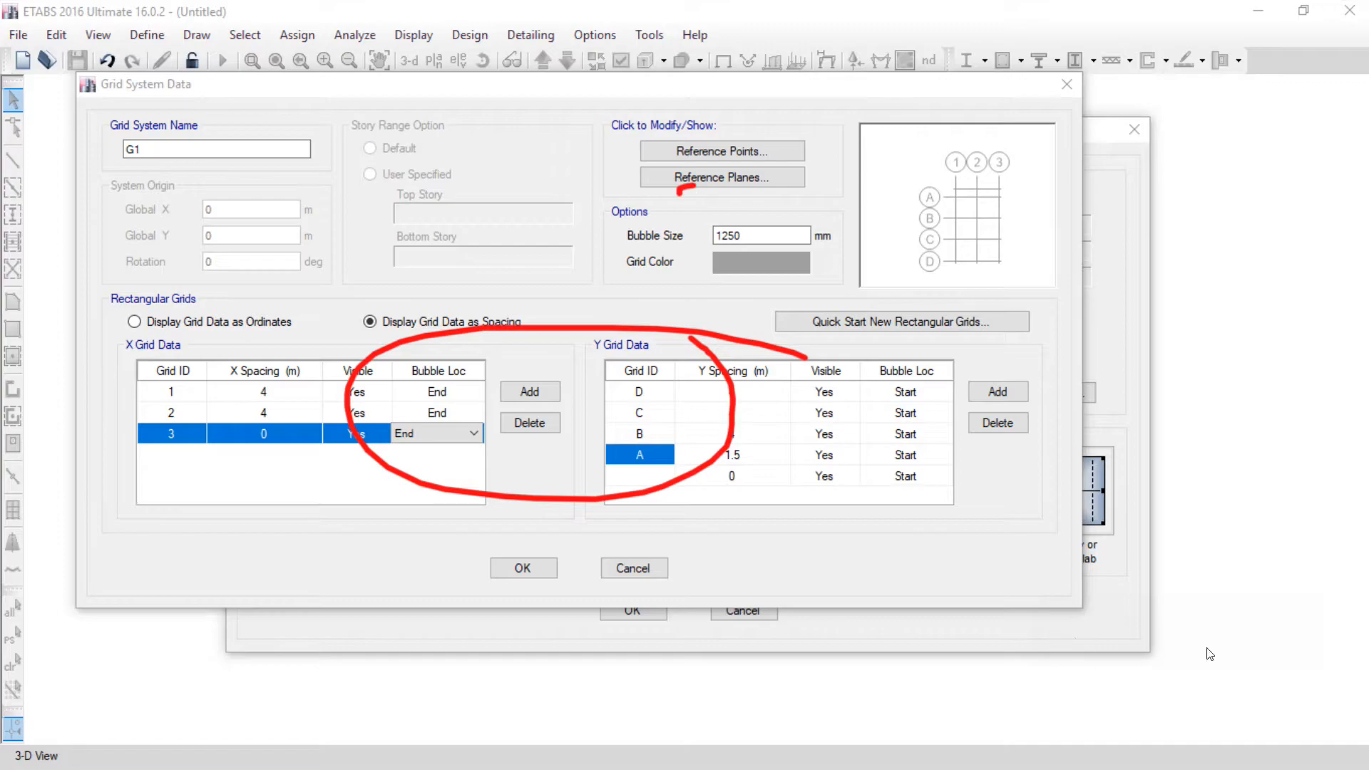
click(1289, 648)
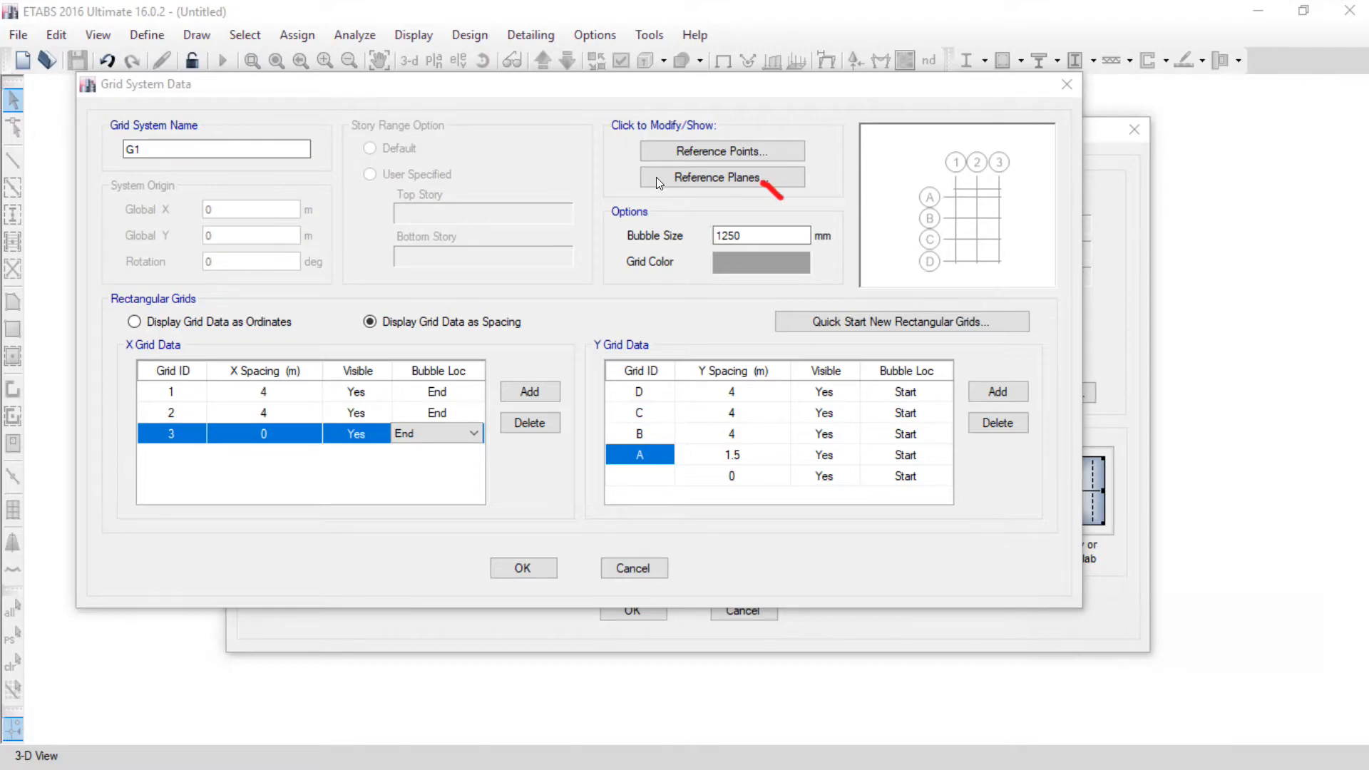
drag(725, 169, 657, 184)
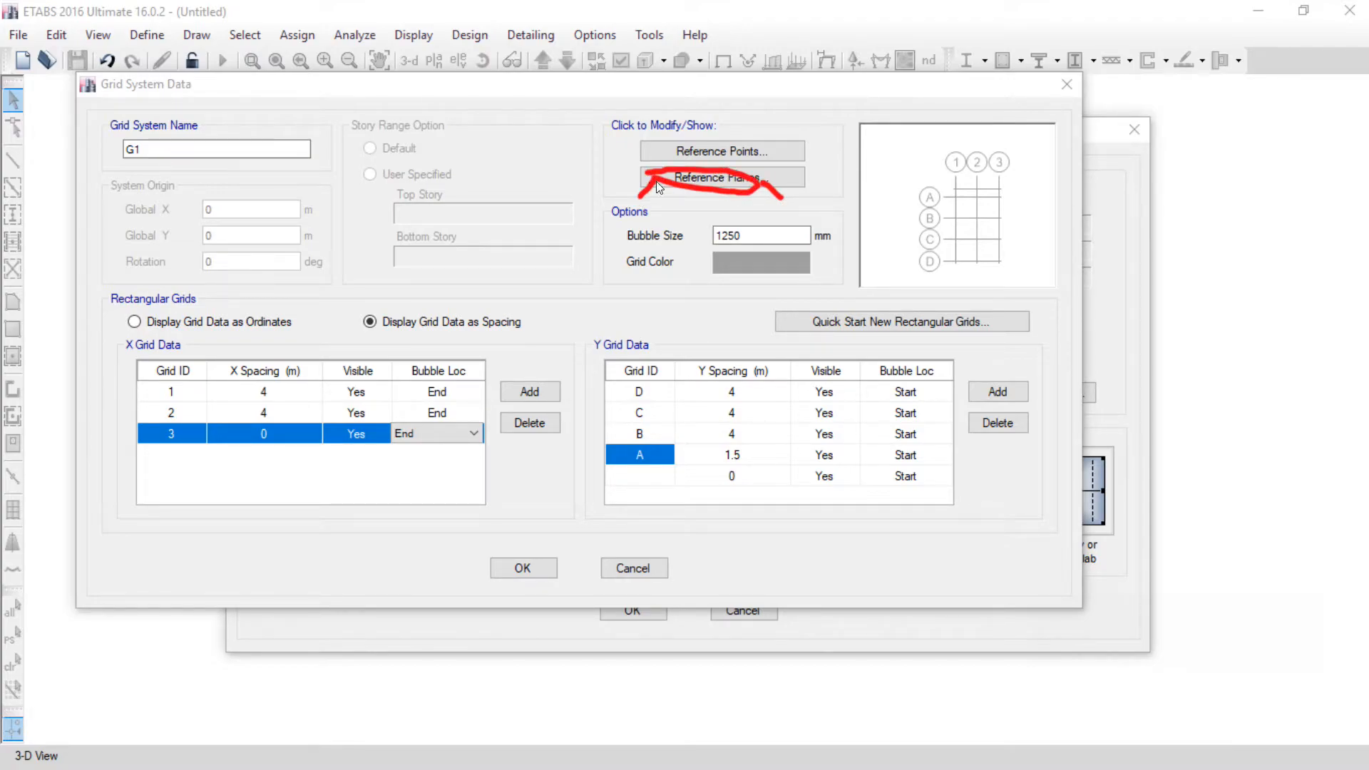
click(1288, 657)
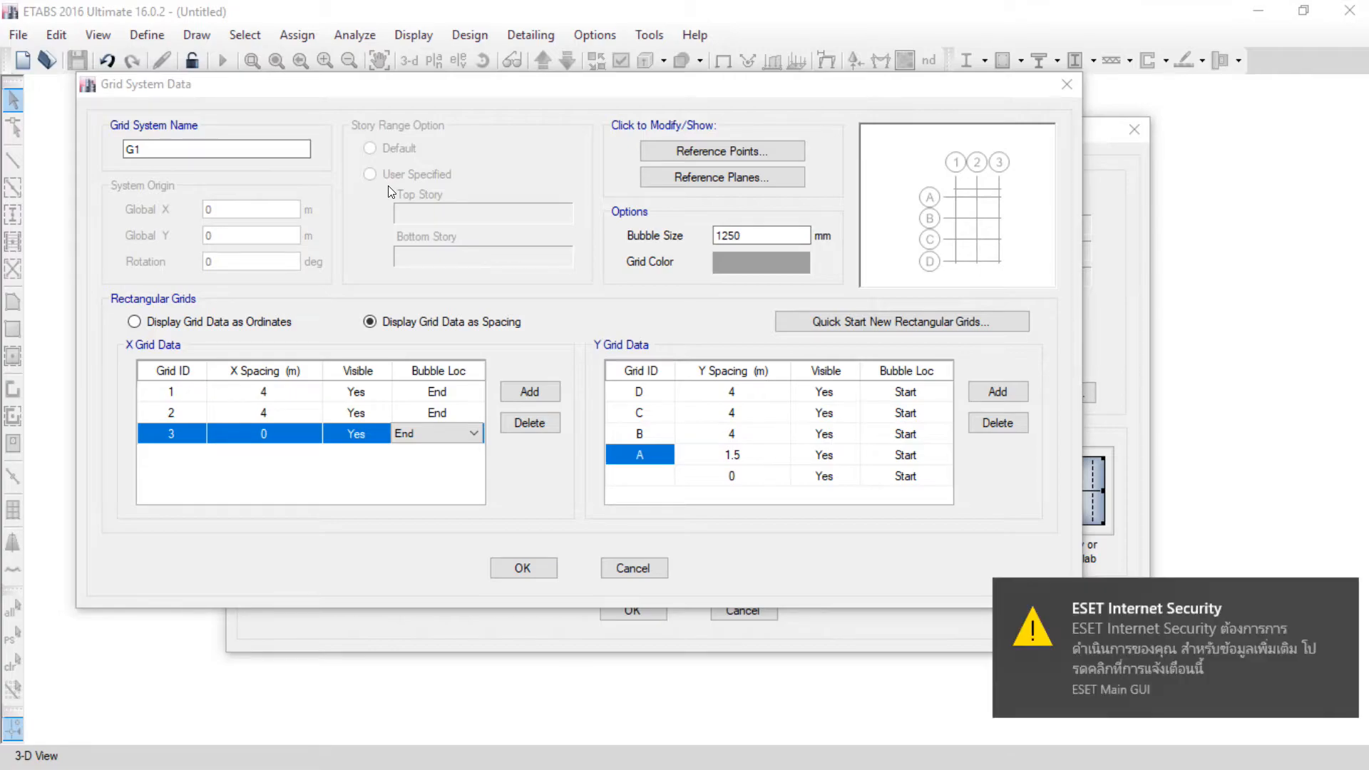
drag(1013, 600, 1365, 601)
mouse_move(312, 127)
mouse_down()
mouse_move(313, 360)
mouse_move(293, 405)
mouse_move(518, 425)
mouse_up()
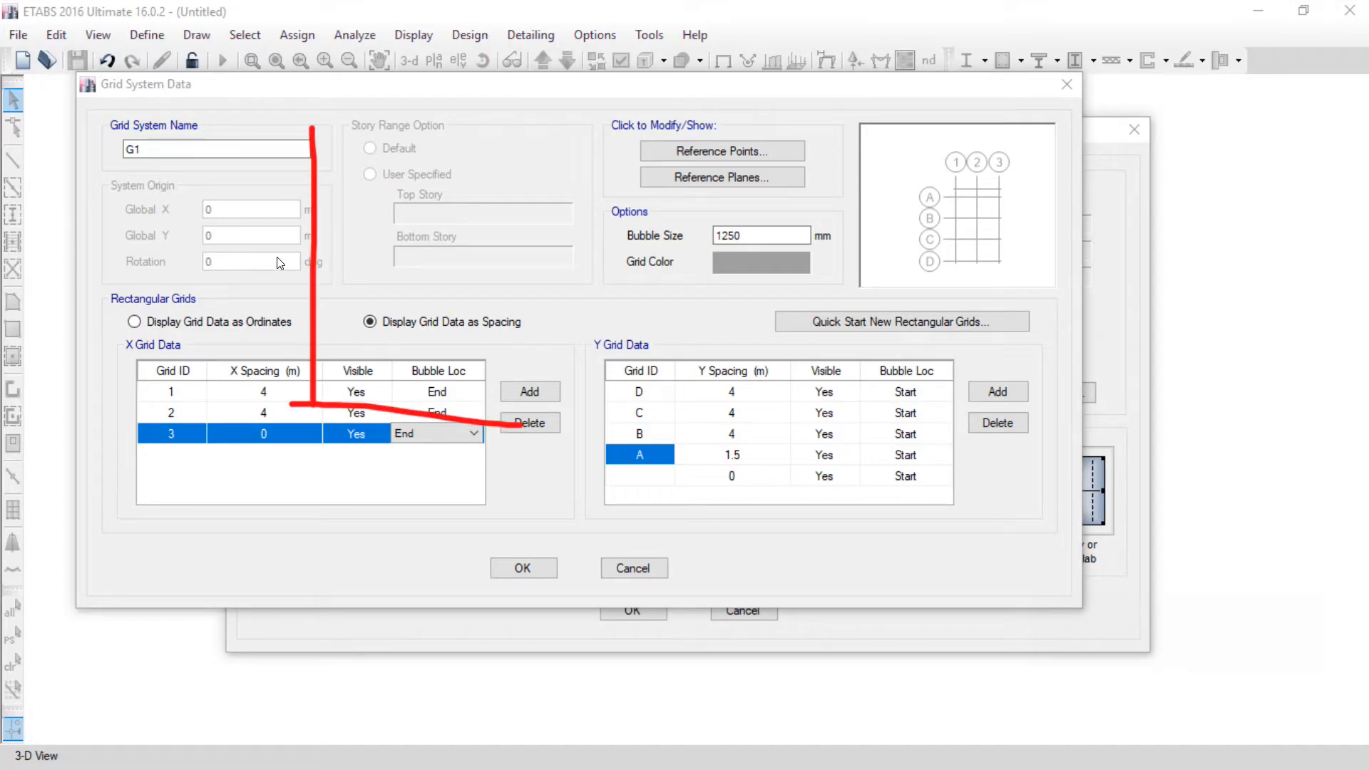
drag(276, 258, 580, 281)
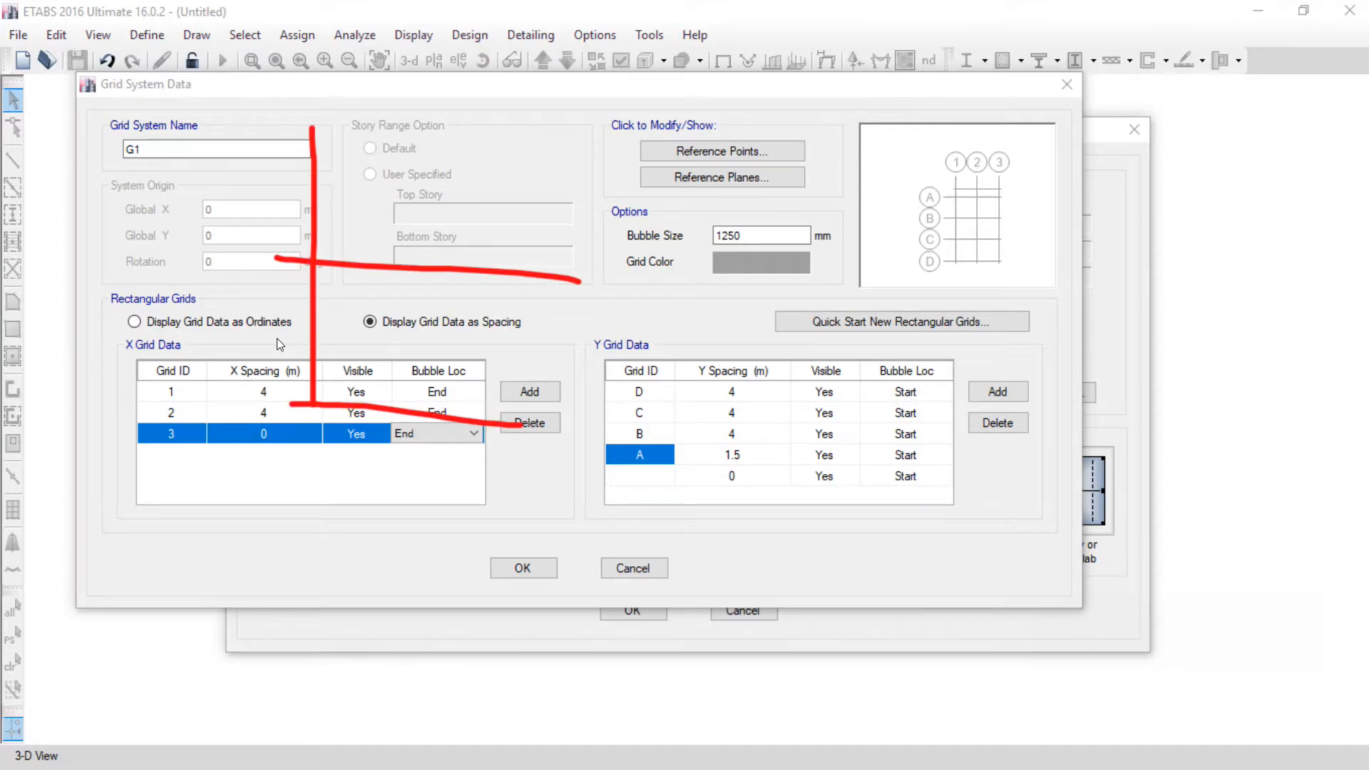
drag(317, 347, 354, 348)
drag(362, 348, 415, 411)
drag(358, 347, 460, 277)
mouse_move(246, 343)
mouse_down()
mouse_move(296, 345)
mouse_move(270, 355)
mouse_move(266, 414)
mouse_move(306, 403)
mouse_up()
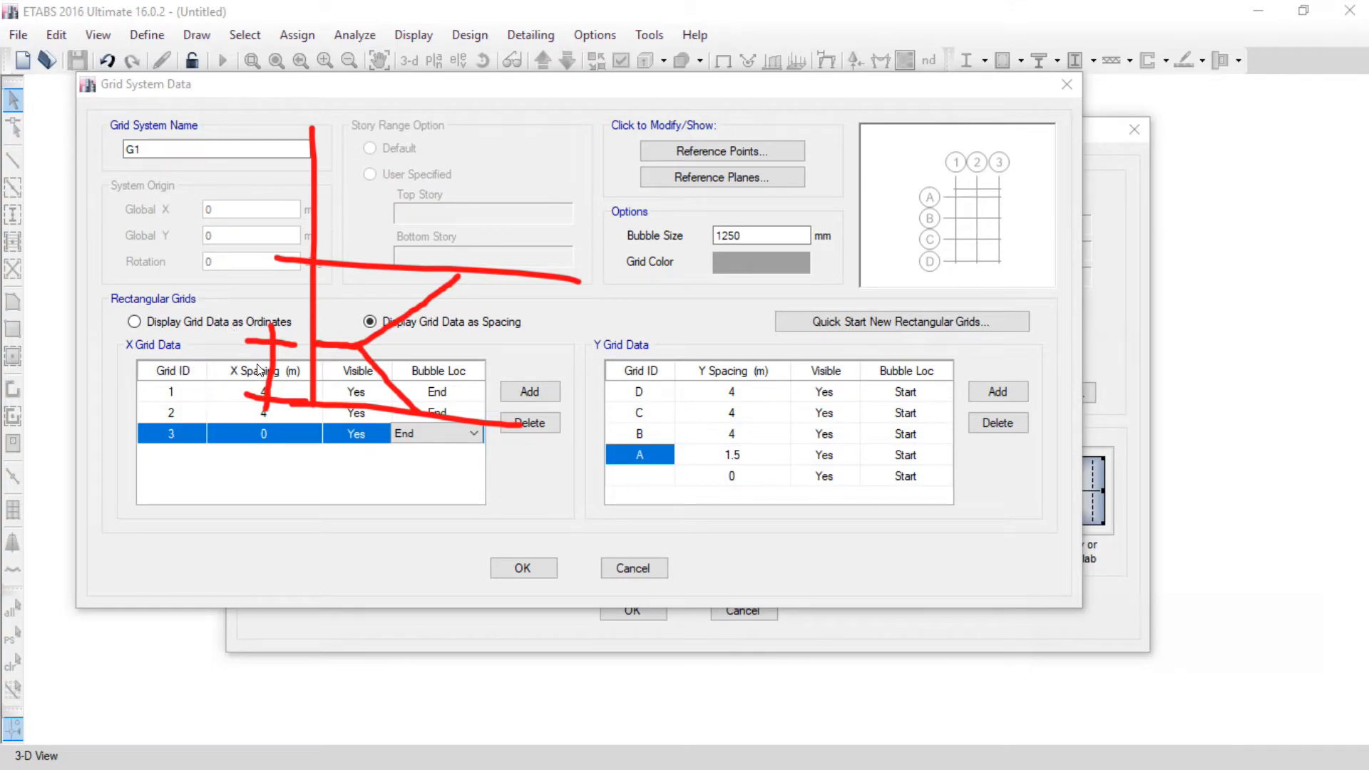
drag(200, 362, 228, 301)
drag(309, 189, 351, 190)
mouse_move(313, 142)
mouse_down()
mouse_move(311, 112)
mouse_move(492, 126)
mouse_up()
drag(352, 192, 414, 120)
drag(350, 191, 392, 221)
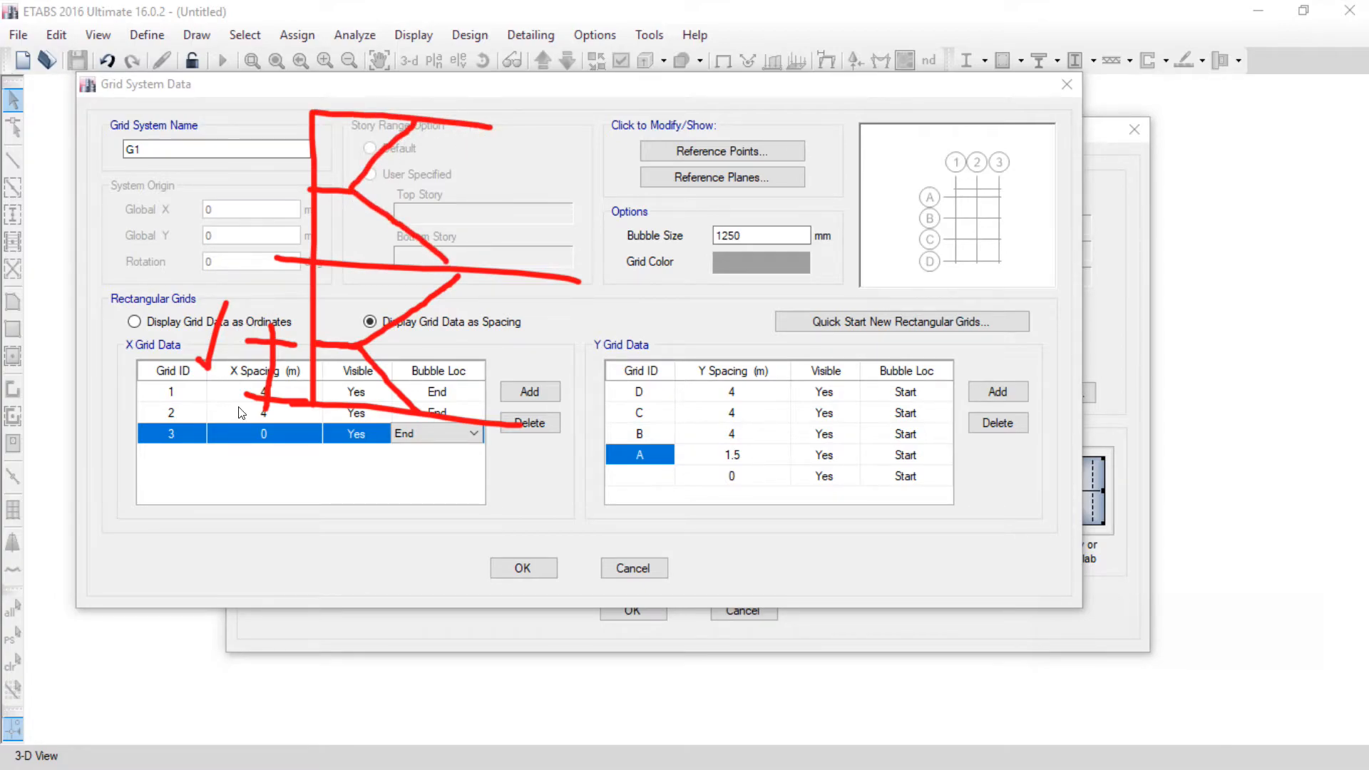
drag(314, 405, 113, 376)
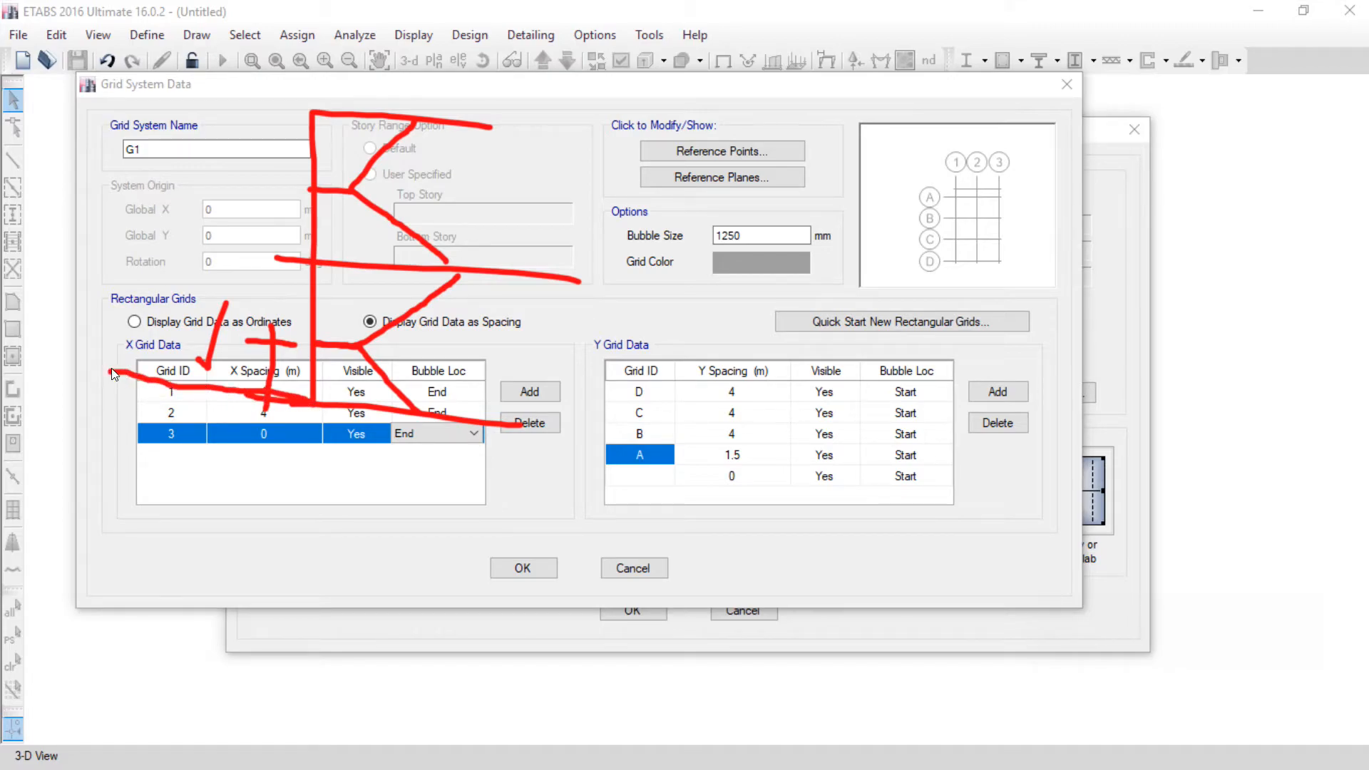
mouse_move(271, 193)
mouse_down()
mouse_move(160, 173)
mouse_move(140, 399)
mouse_up()
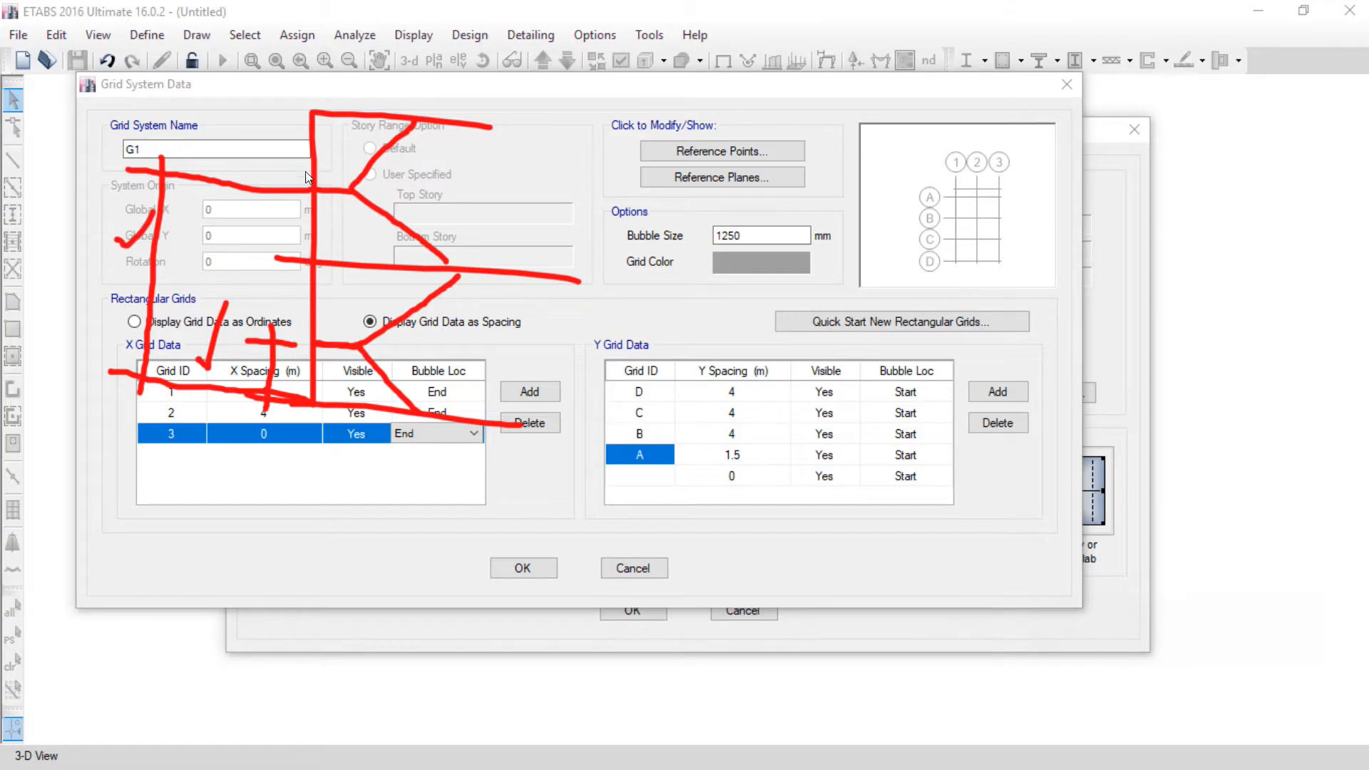
drag(335, 408, 104, 379)
drag(310, 401, 305, 469)
drag(473, 428, 460, 493)
drag(250, 476, 735, 500)
drag(385, 483, 407, 431)
drag(563, 499, 572, 449)
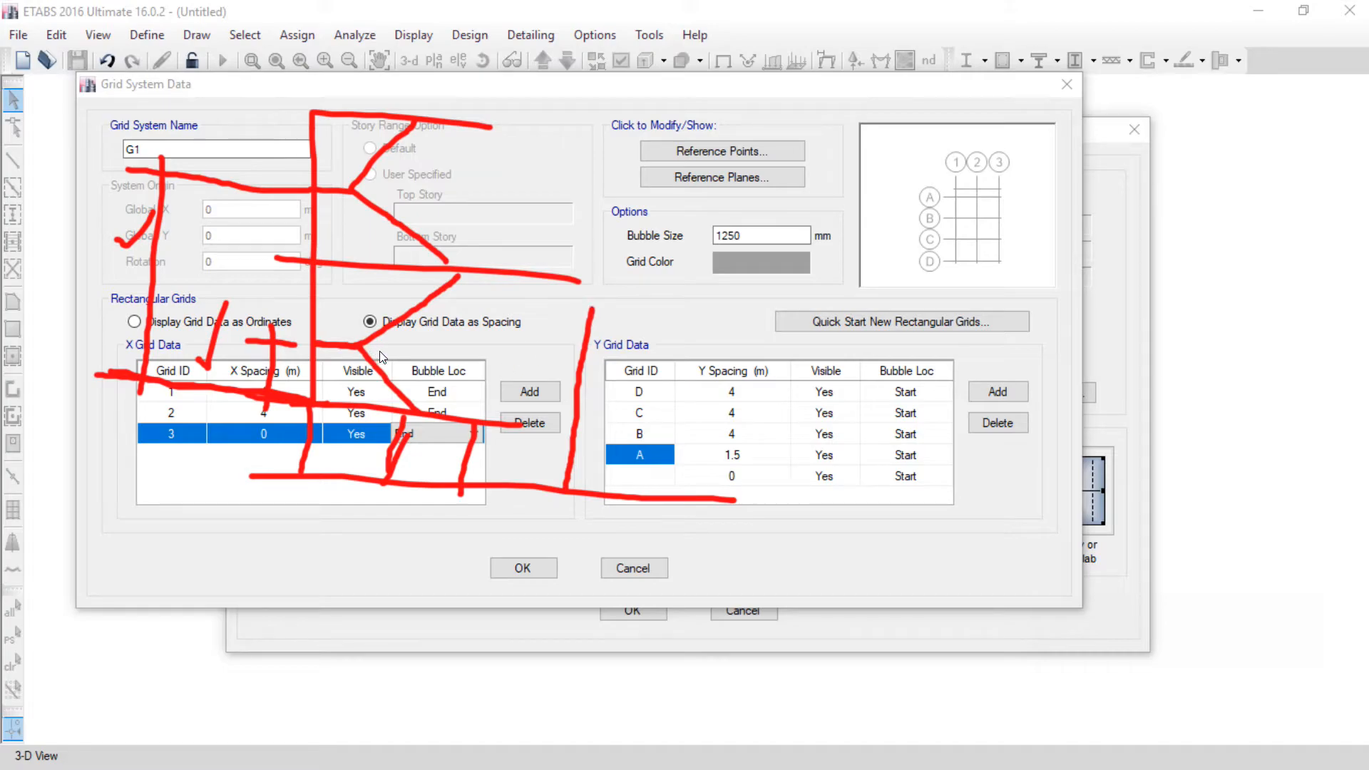
drag(403, 352, 479, 356)
drag(571, 371, 734, 383)
drag(568, 491, 586, 513)
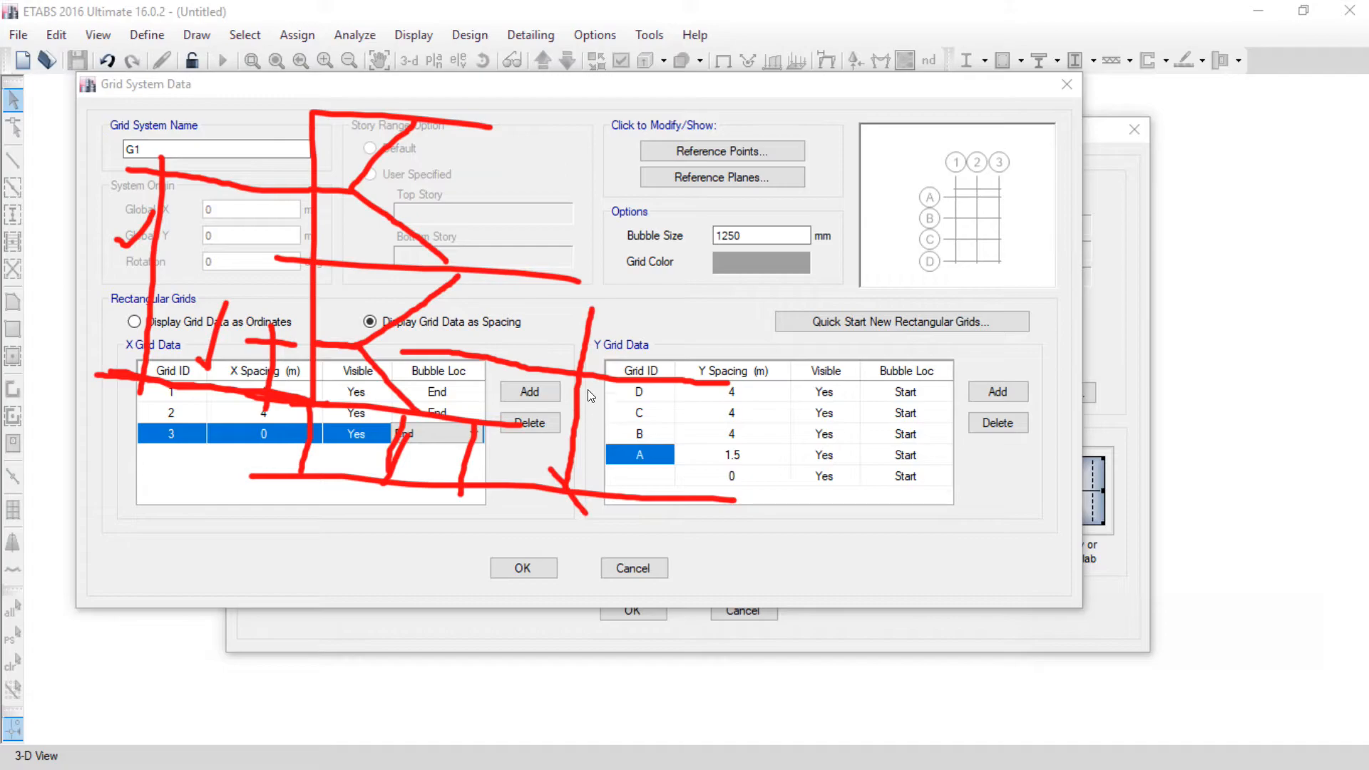
drag(566, 358, 616, 419)
drag(183, 390, 497, 561)
mouse_move(626, 568)
mouse_down()
mouse_move(689, 496)
mouse_move(227, 146)
mouse_move(335, 480)
mouse_up()
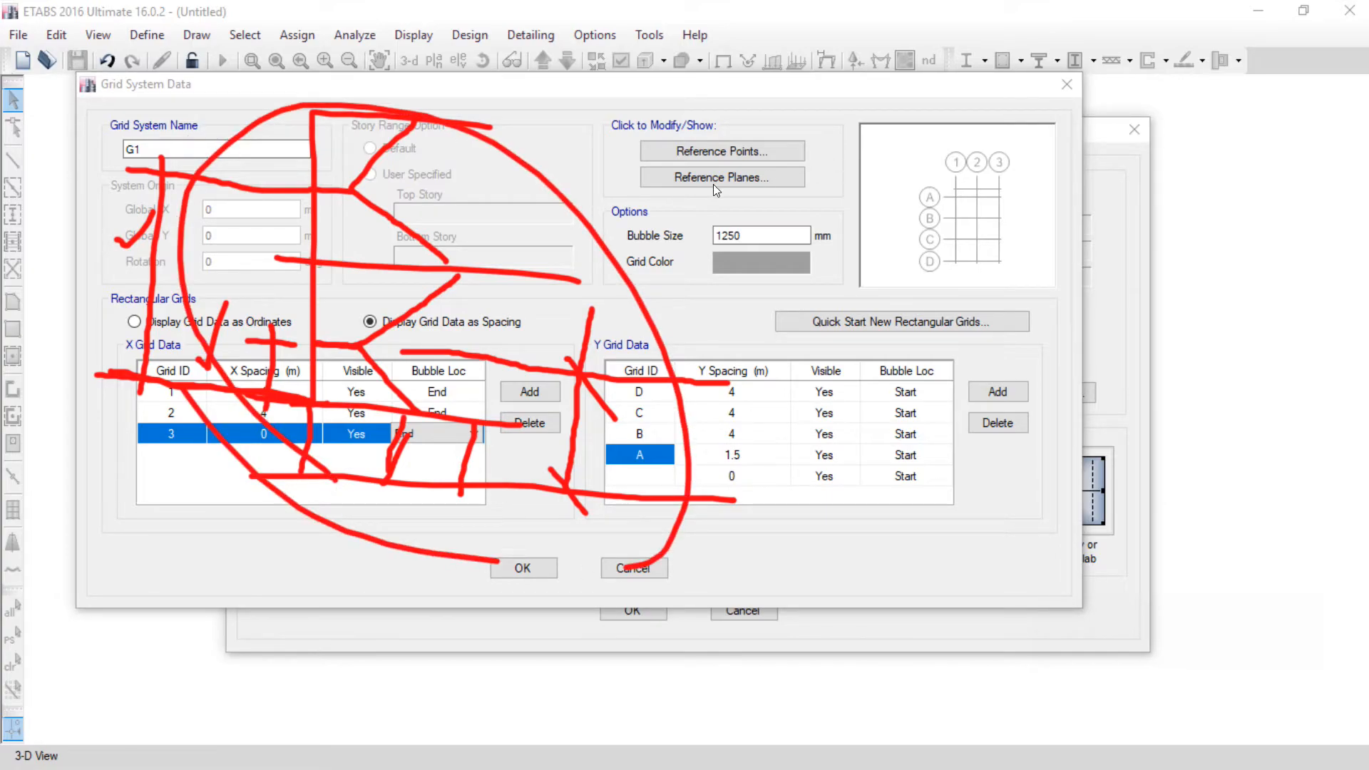
key(Escape)
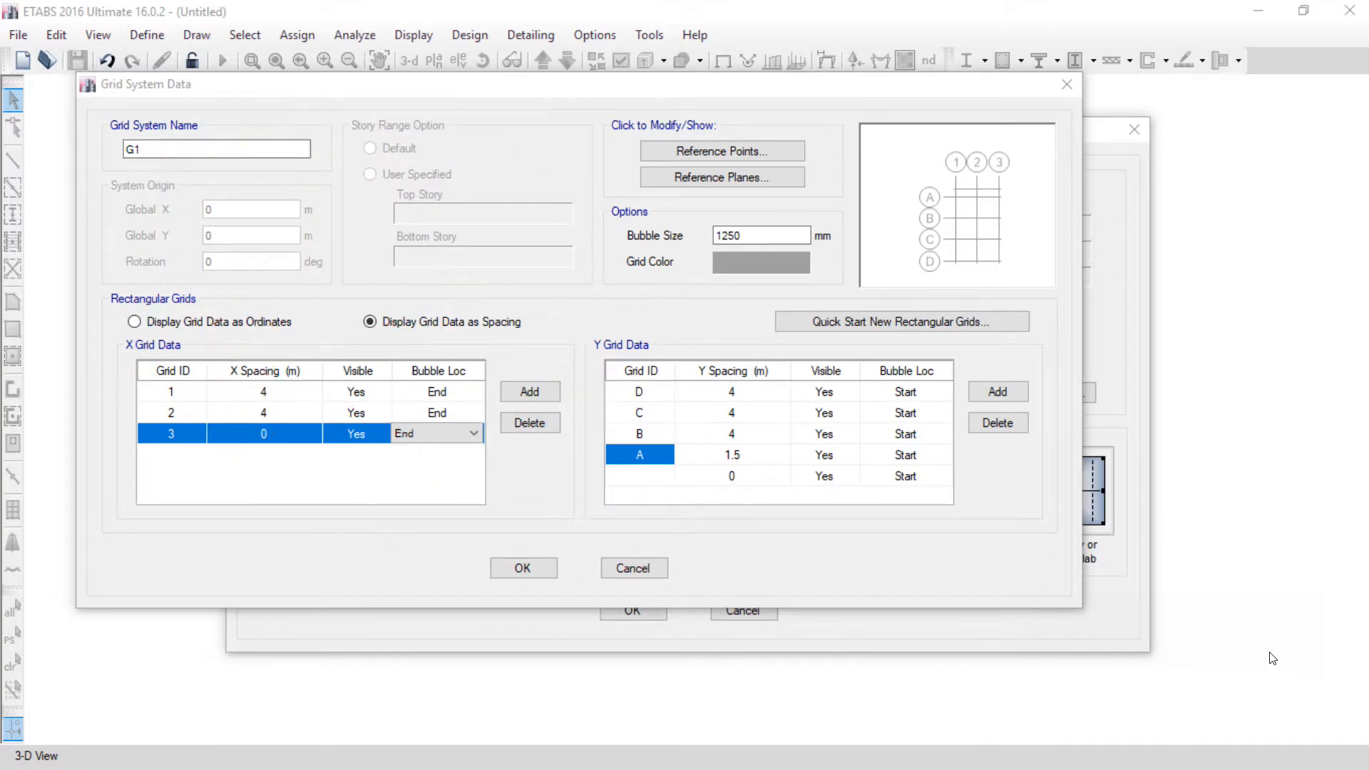
Step: Accept the grid system data and open the custom story data for editing
click(522, 568)
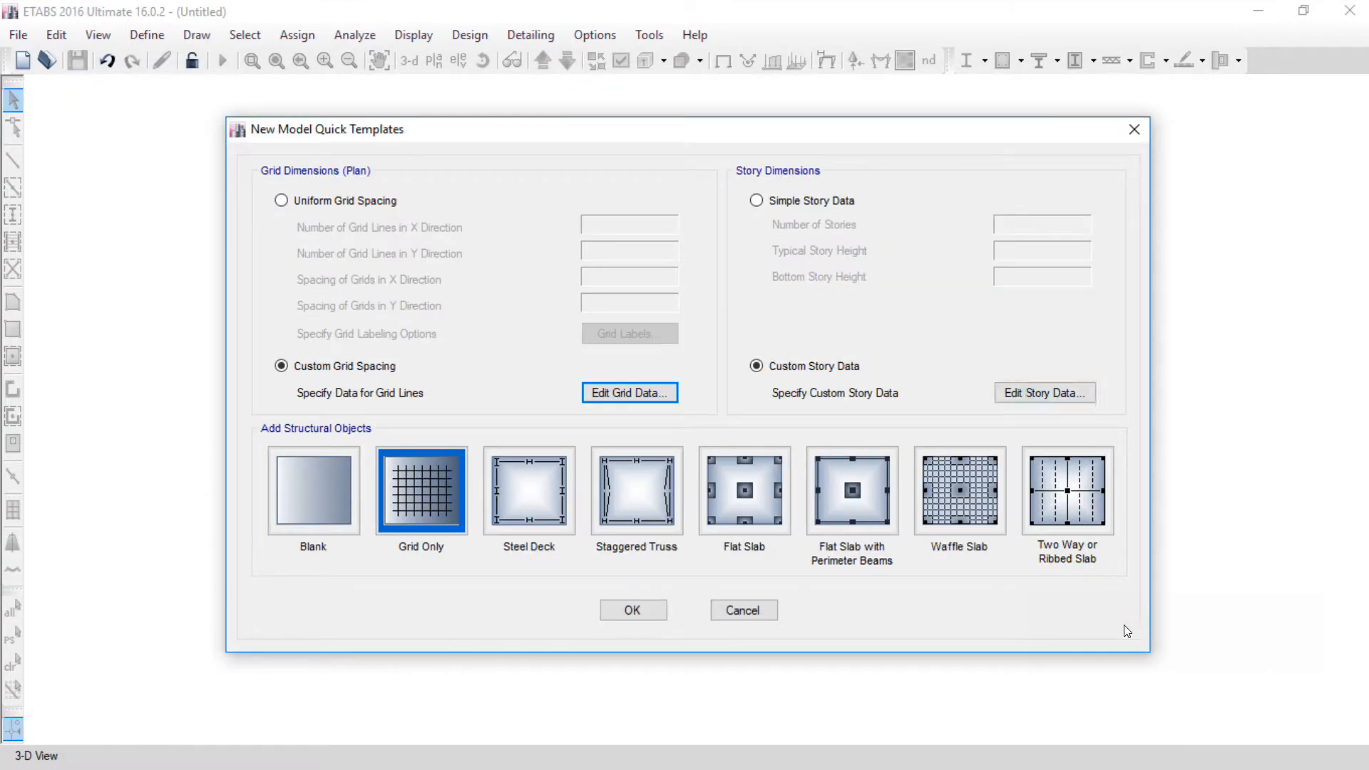
click(1042, 395)
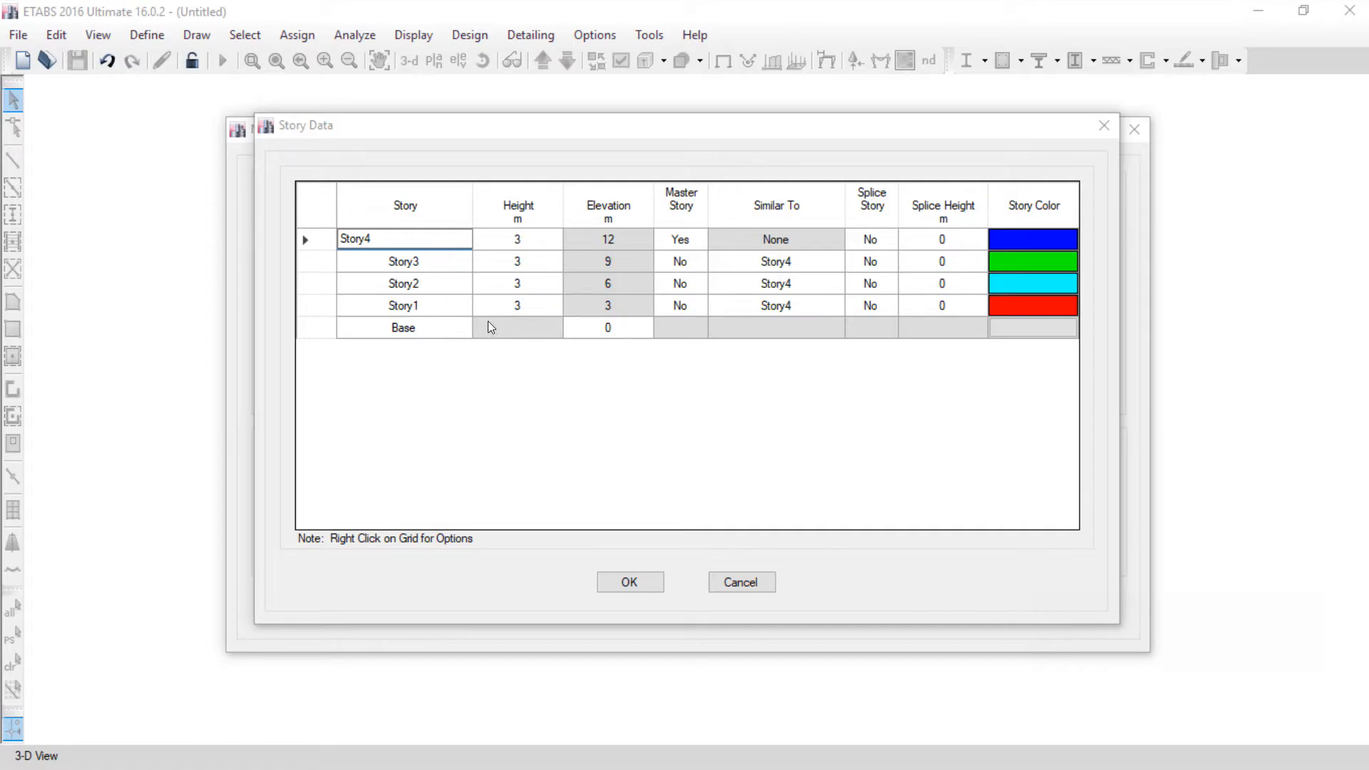
mouse_move(869, 140)
mouse_down()
mouse_move(870, 436)
mouse_move(1088, 436)
mouse_move(1082, 114)
mouse_up()
drag(870, 433, 723, 444)
drag(1076, 440, 1250, 442)
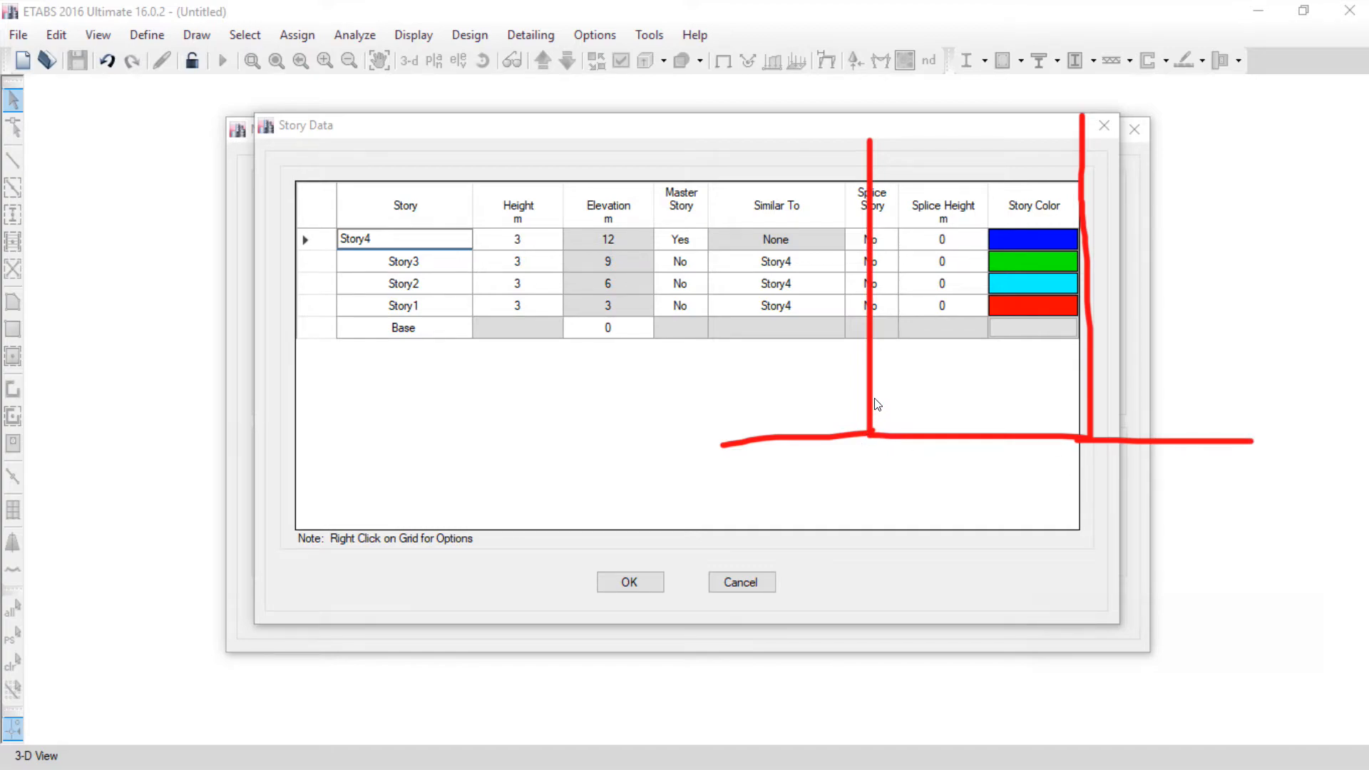
drag(743, 375, 1346, 387)
drag(791, 309, 1173, 325)
drag(810, 247, 1304, 249)
drag(831, 157, 1222, 175)
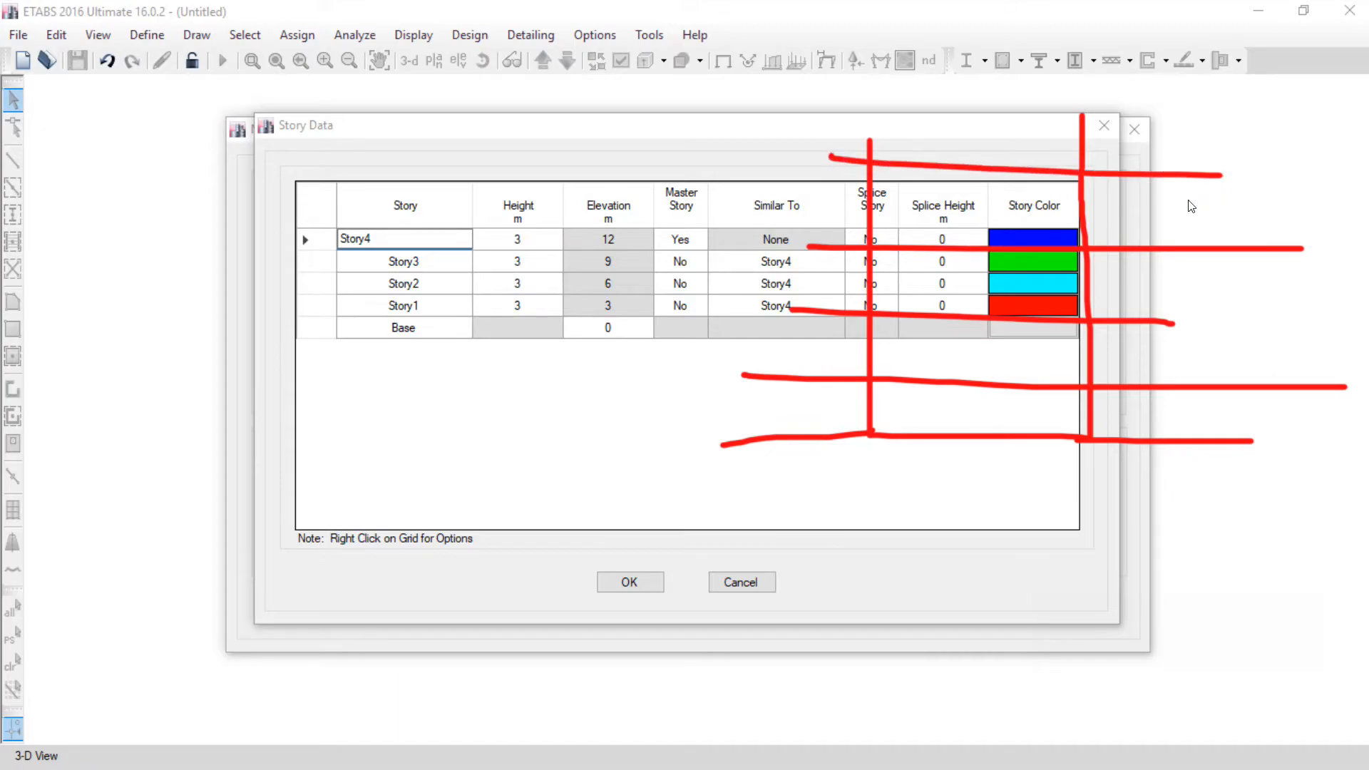
mouse_move(388, 304)
mouse_down()
mouse_move(494, 312)
mouse_move(385, 311)
mouse_up()
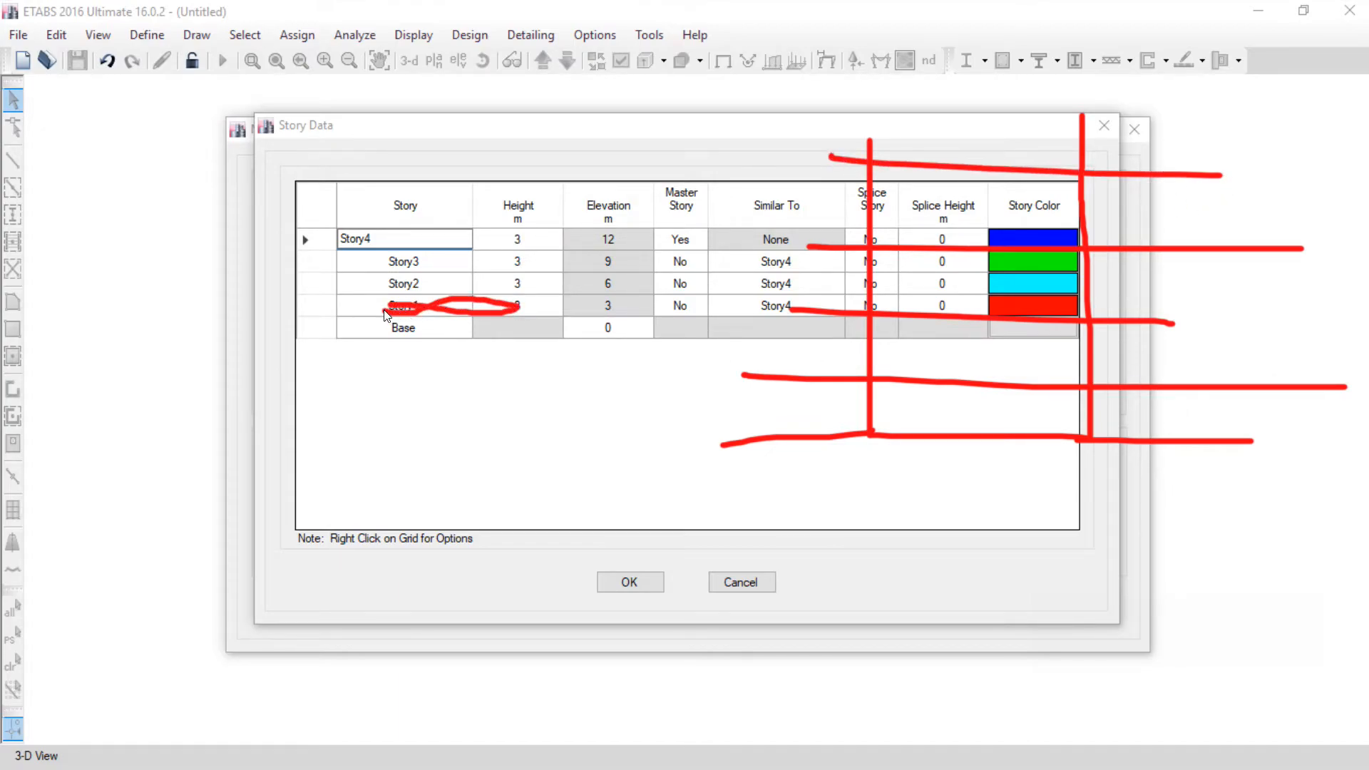
drag(773, 376, 771, 449)
mouse_move(378, 287)
mouse_down()
mouse_move(458, 300)
mouse_move(420, 264)
mouse_move(383, 298)
mouse_up()
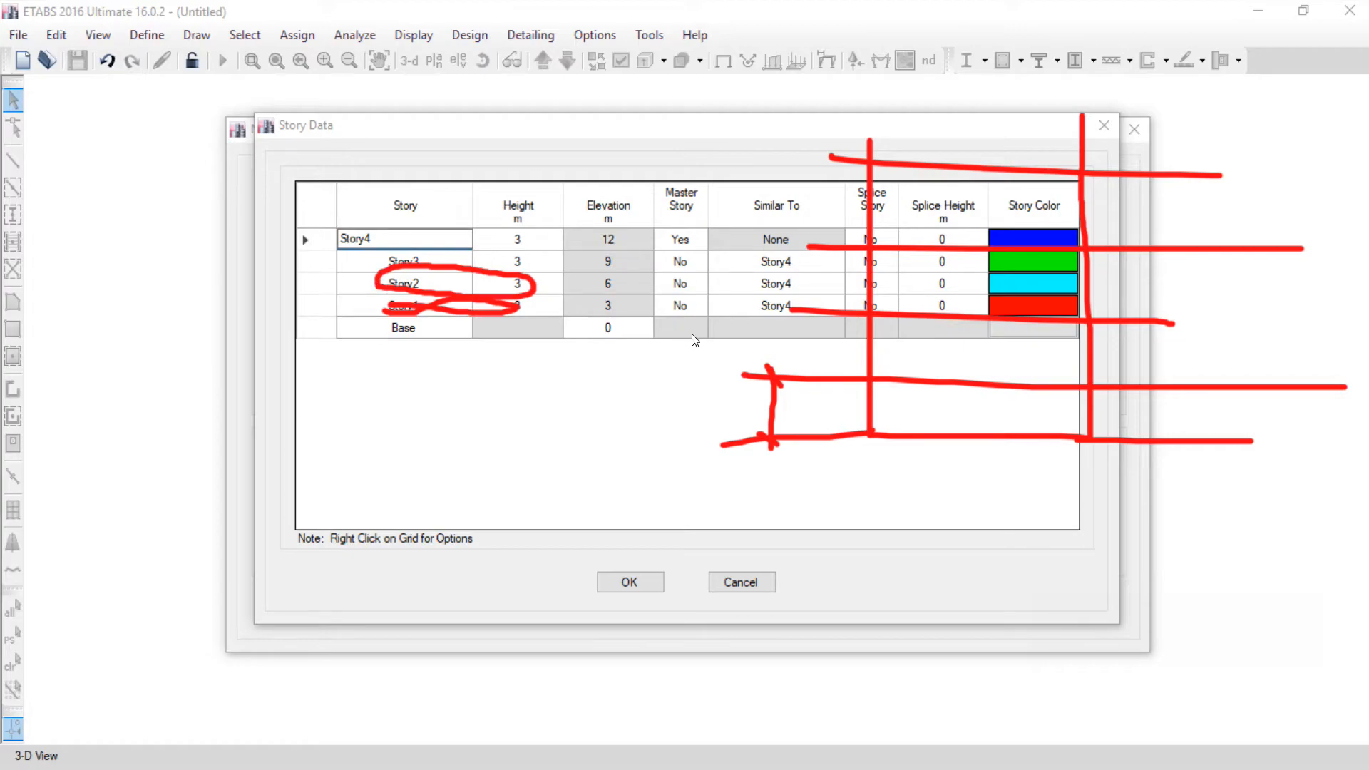
drag(806, 306, 804, 400)
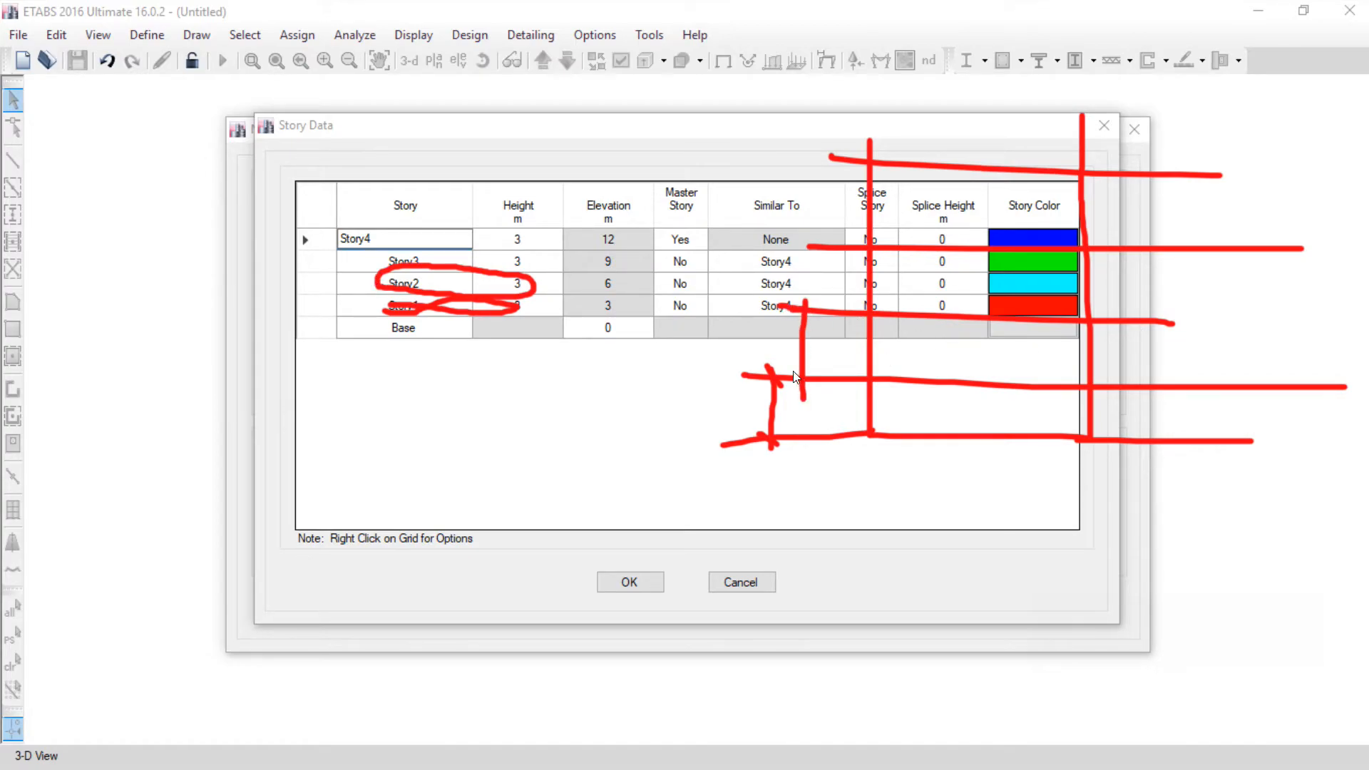
click(1271, 622)
Step: Rename the lowest story, Story1, as "Story base" in the story data
click(471, 307)
click(386, 308)
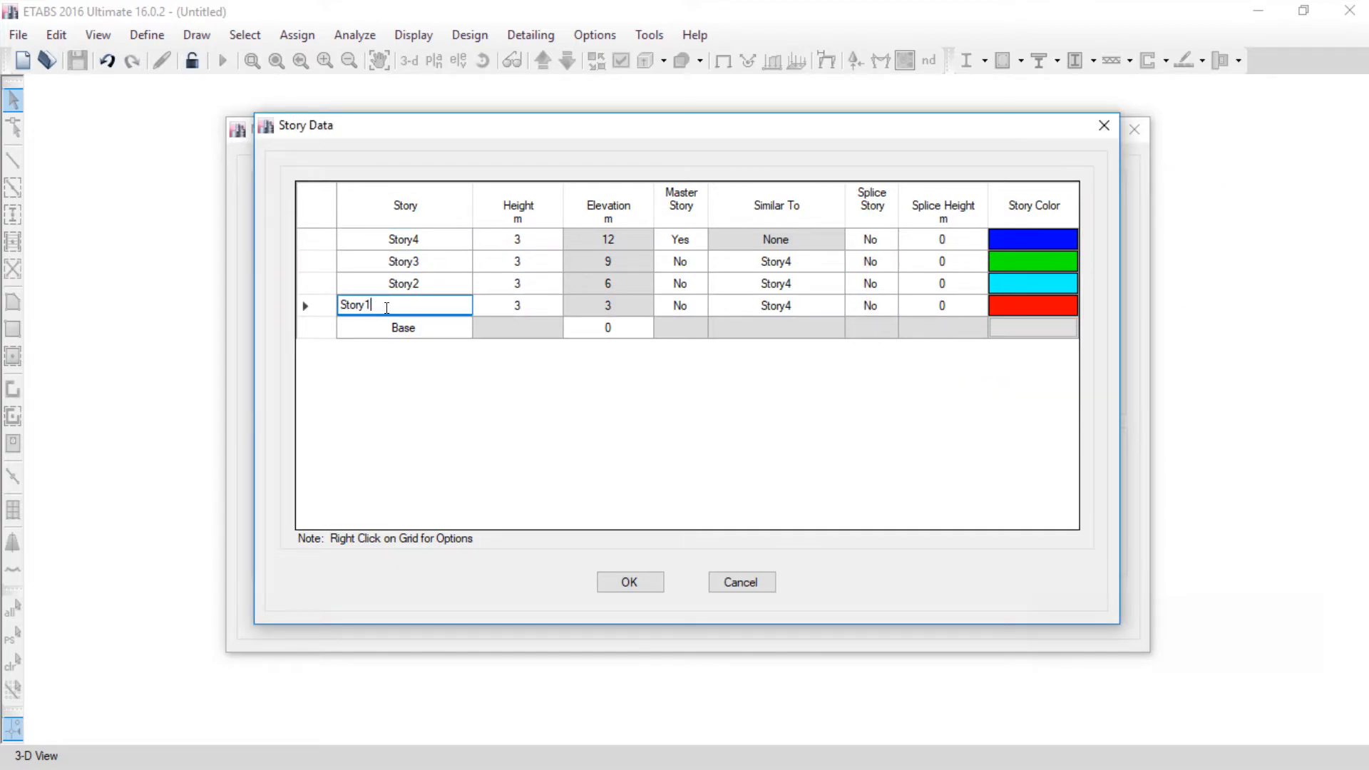
double_click(448, 300)
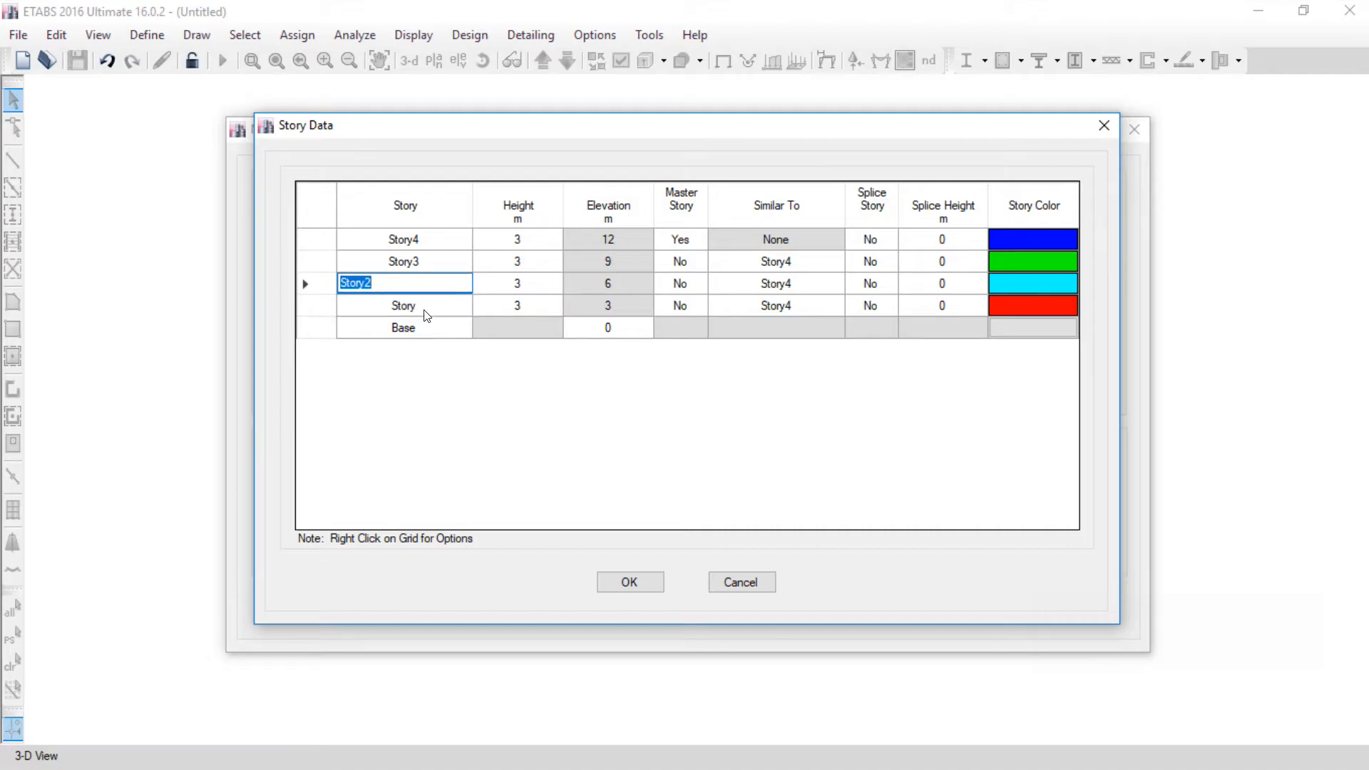
click(445, 304)
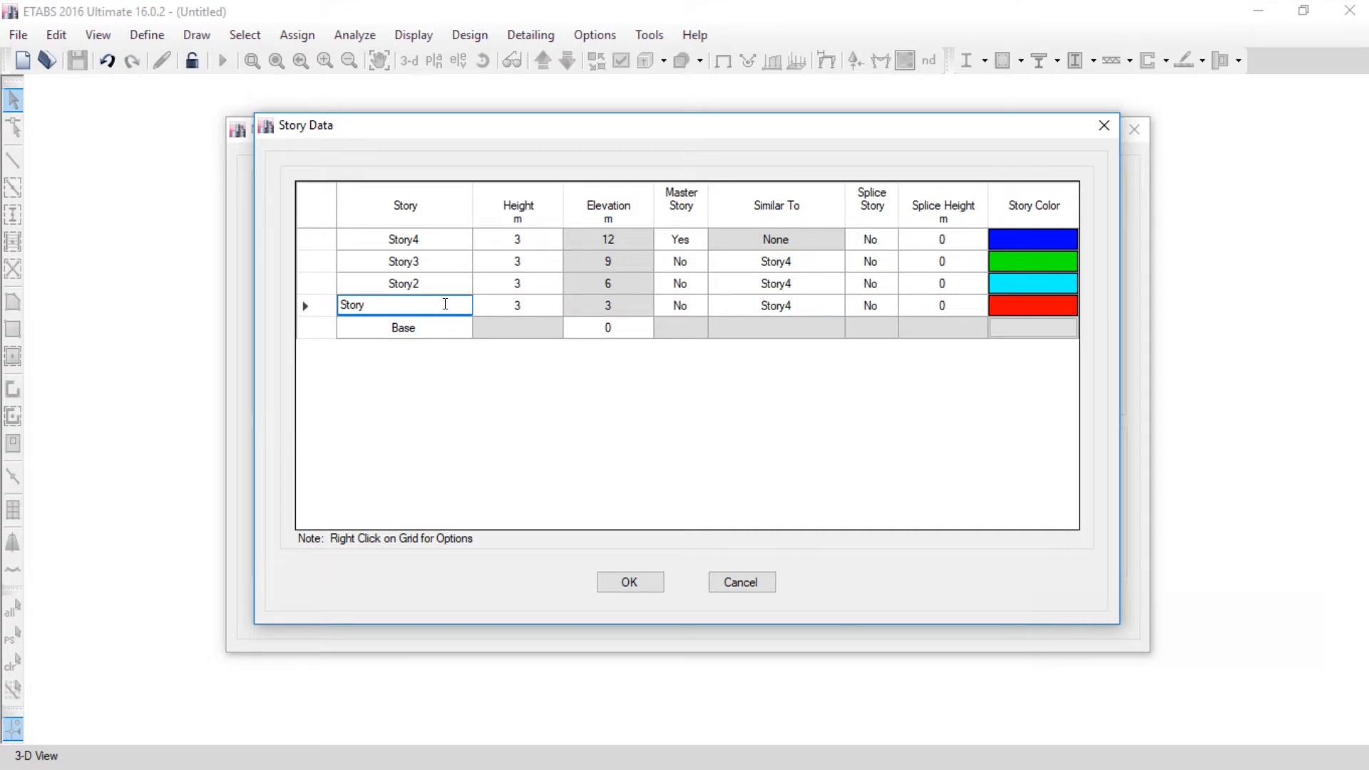
text(base)
key(Up)
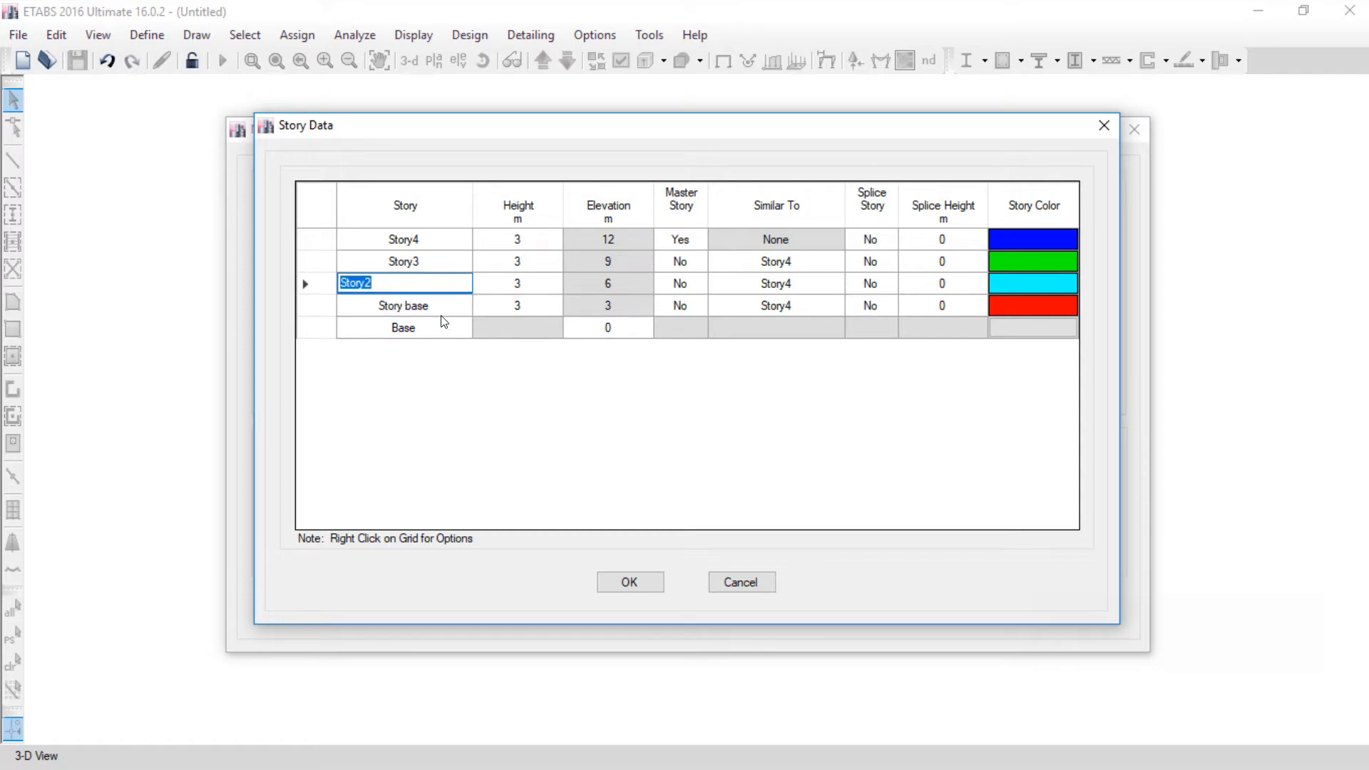
Step: Rename the three stories above Story base as Story1, Story2 and Story Roof, from lowest to highest
click(412, 281)
text(1)
key(Up)
click(420, 261)
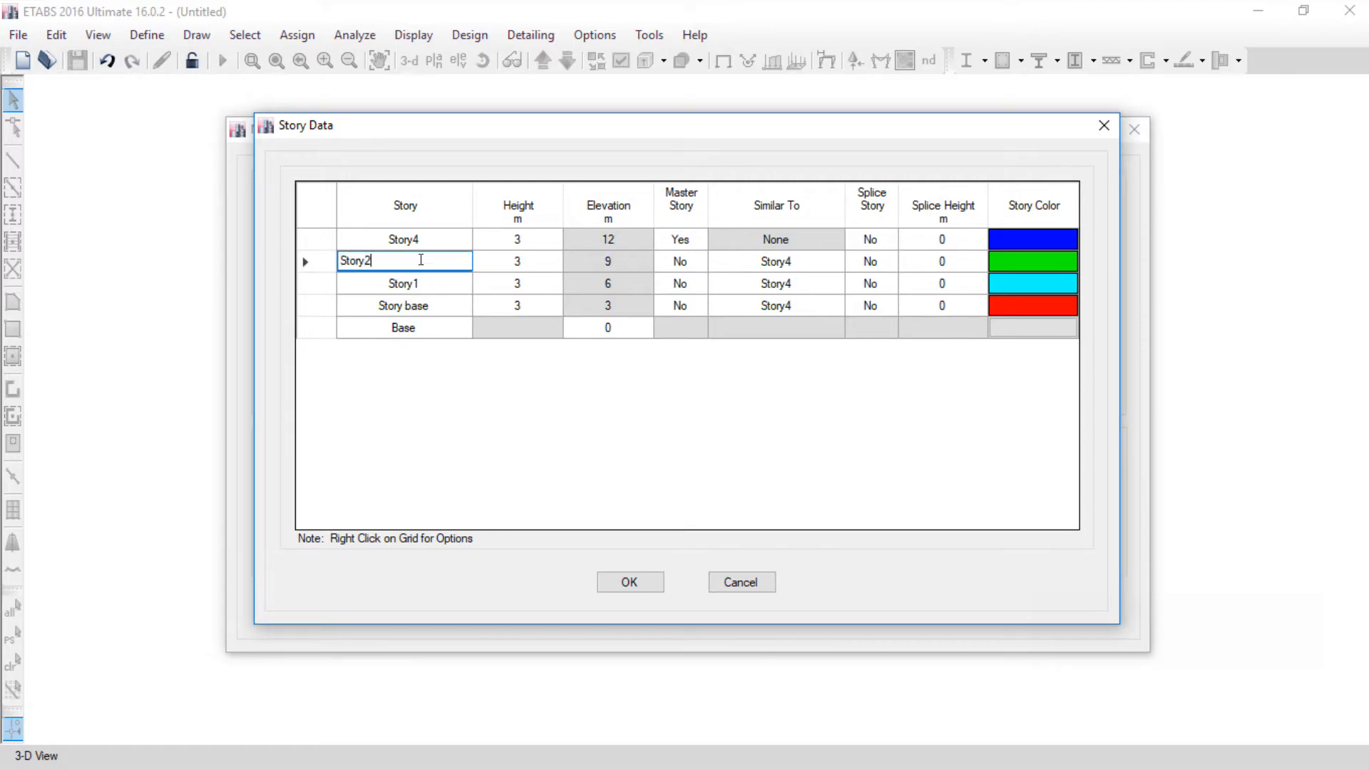
click(420, 247)
click(380, 232)
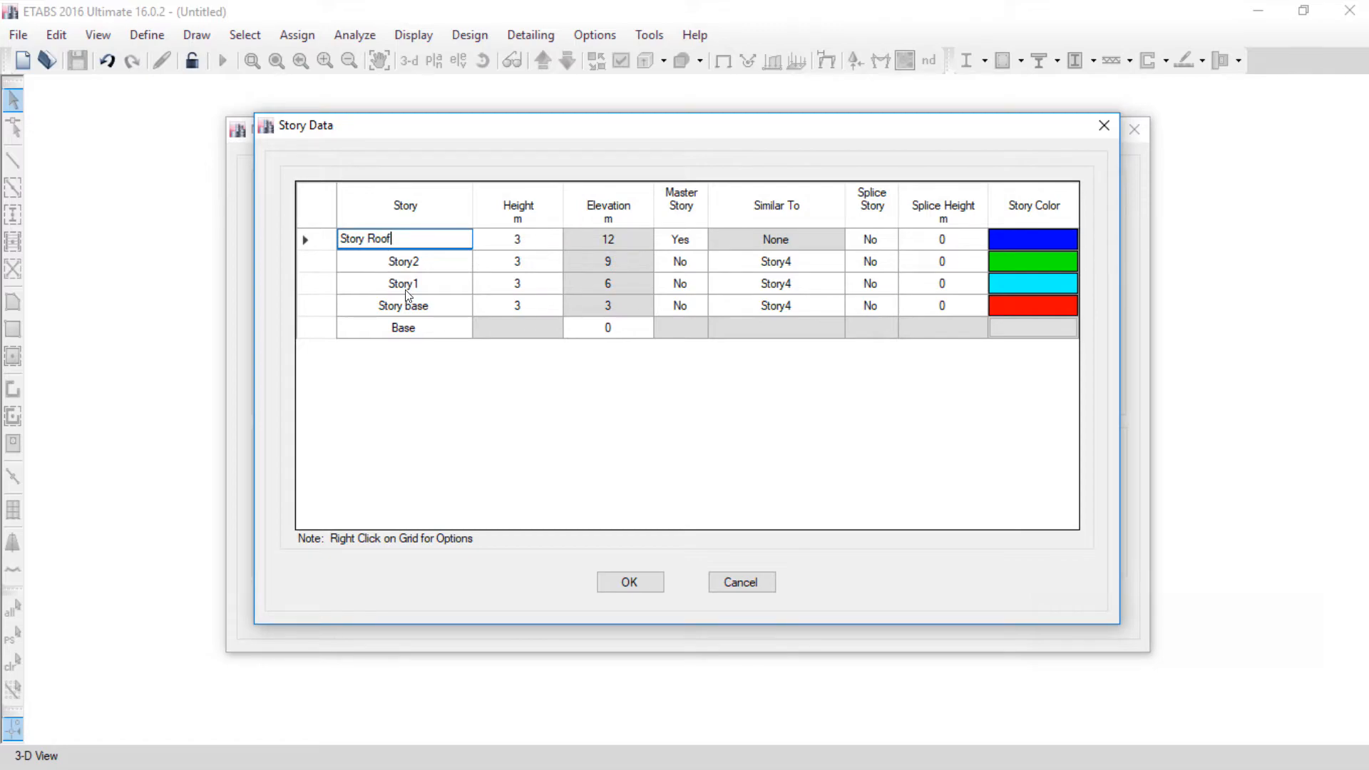
click(455, 394)
Step: Switch to AutoCAD and examine the ground and first-floor levels in the building section to find the Story base height
click(515, 310)
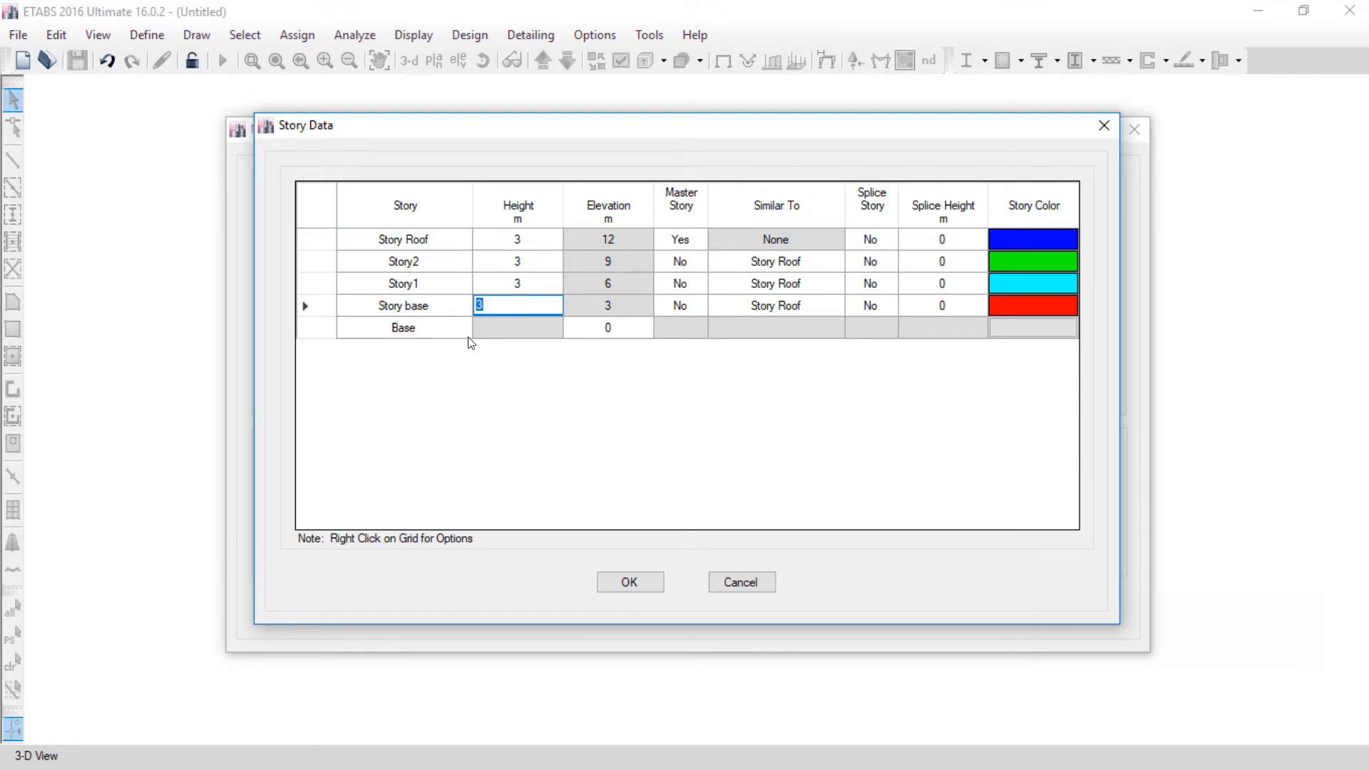
key(super)
click(507, 751)
scroll(499, 547, down, 17)
scroll(442, 584, up, 7)
scroll(568, 470, up, 2)
mouse_move(568, 470)
middle_down()
mouse_move(588, 406)
mouse_move(598, 595)
middle_up()
scroll(598, 595, up, 2)
mouse_move(608, 378)
middle_down()
mouse_move(632, 474)
mouse_move(642, 377)
middle_up()
scroll(631, 474, down, 2)
middle_drag(580, 602, 616, 283)
scroll(616, 282, up, 2)
scroll(601, 467, up, 6)
middle_drag(601, 467, 650, 459)
scroll(456, 492, up, 2)
scroll(500, 493, up, 2)
mouse_move(500, 493)
middle_down()
mouse_move(605, 498)
mouse_move(654, 477)
mouse_move(580, 447)
middle_up()
scroll(598, 484, down, 2)
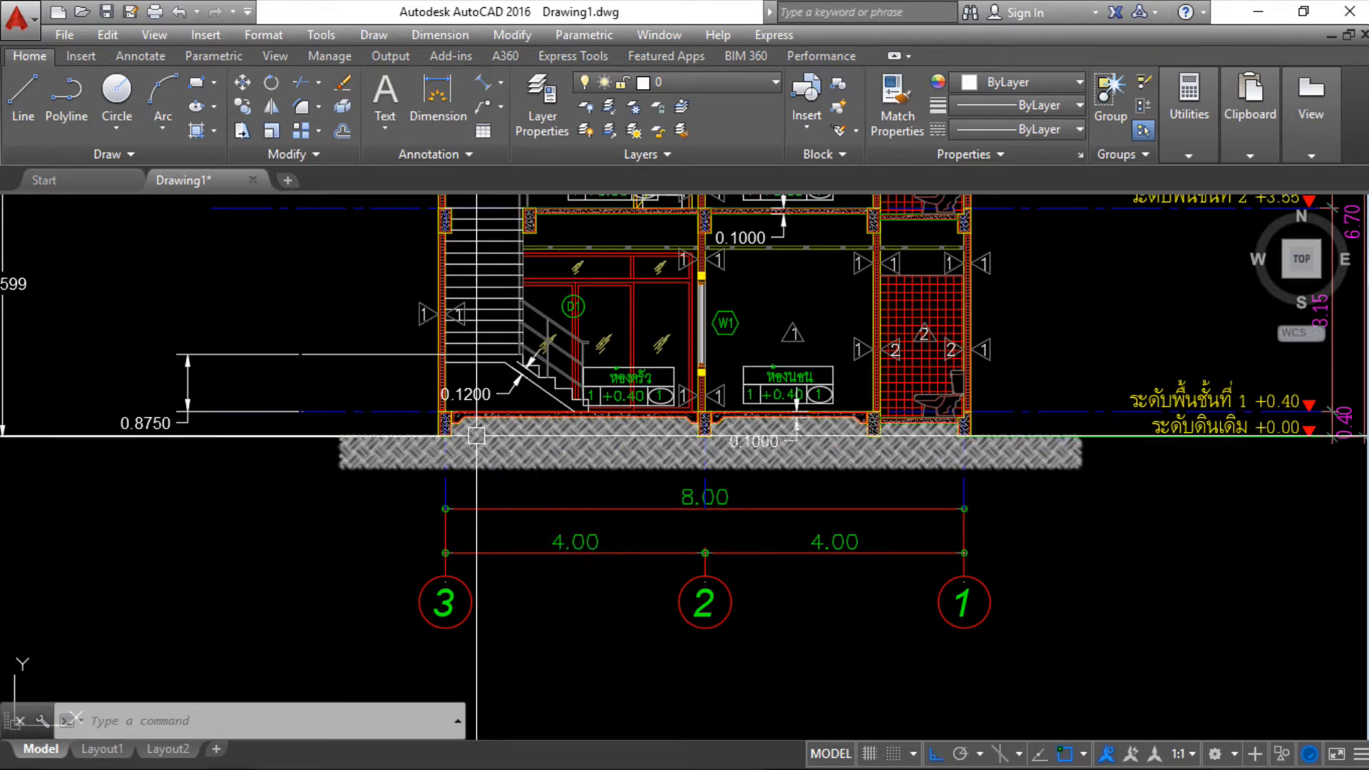
scroll(462, 429, down, 2)
scroll(462, 429, down, 2)
middle_drag(462, 429, 460, 467)
scroll(461, 458, up, 4)
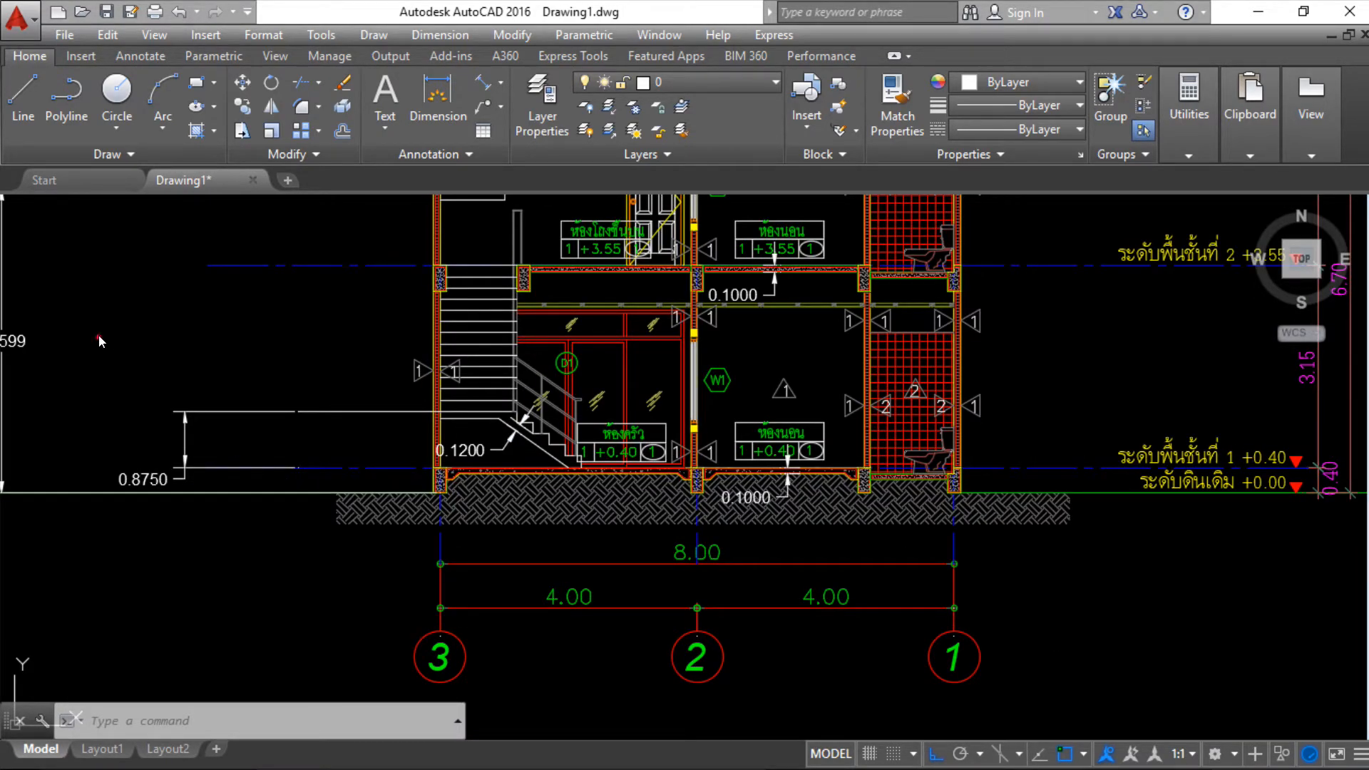
drag(99, 337, 105, 430)
mouse_move(105, 425)
mouse_down()
mouse_move(142, 323)
mouse_move(100, 336)
mouse_up()
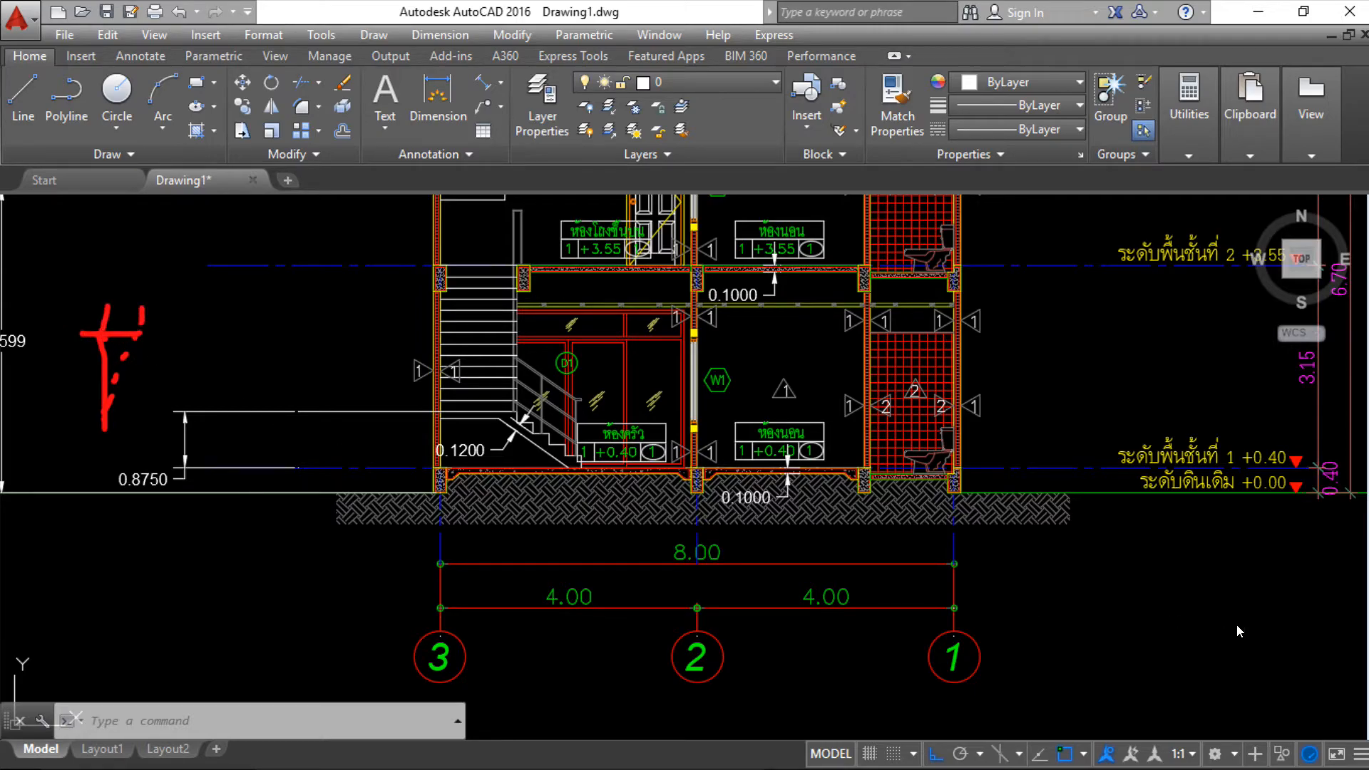
click(1275, 636)
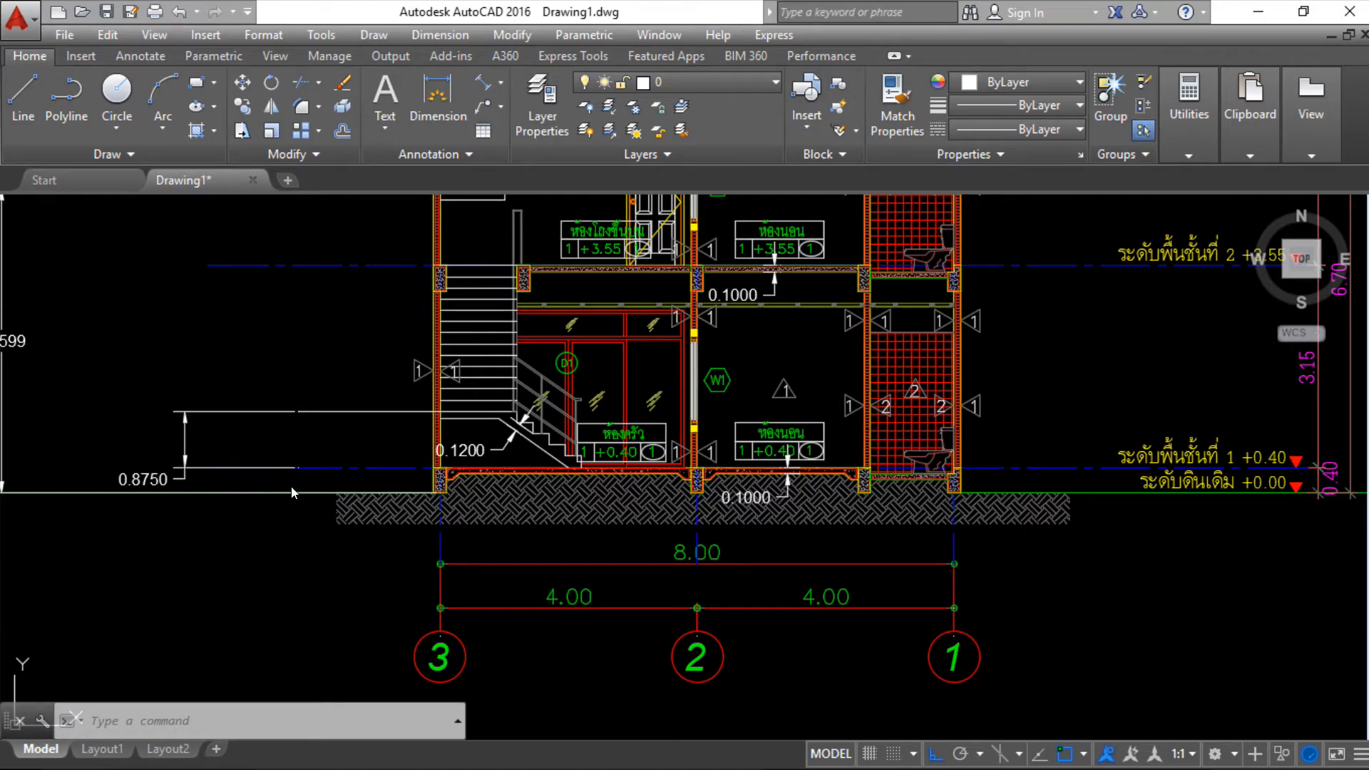
drag(59, 394, 242, 399)
drag(58, 446, 86, 471)
drag(81, 392, 93, 415)
drag(32, 466, 277, 486)
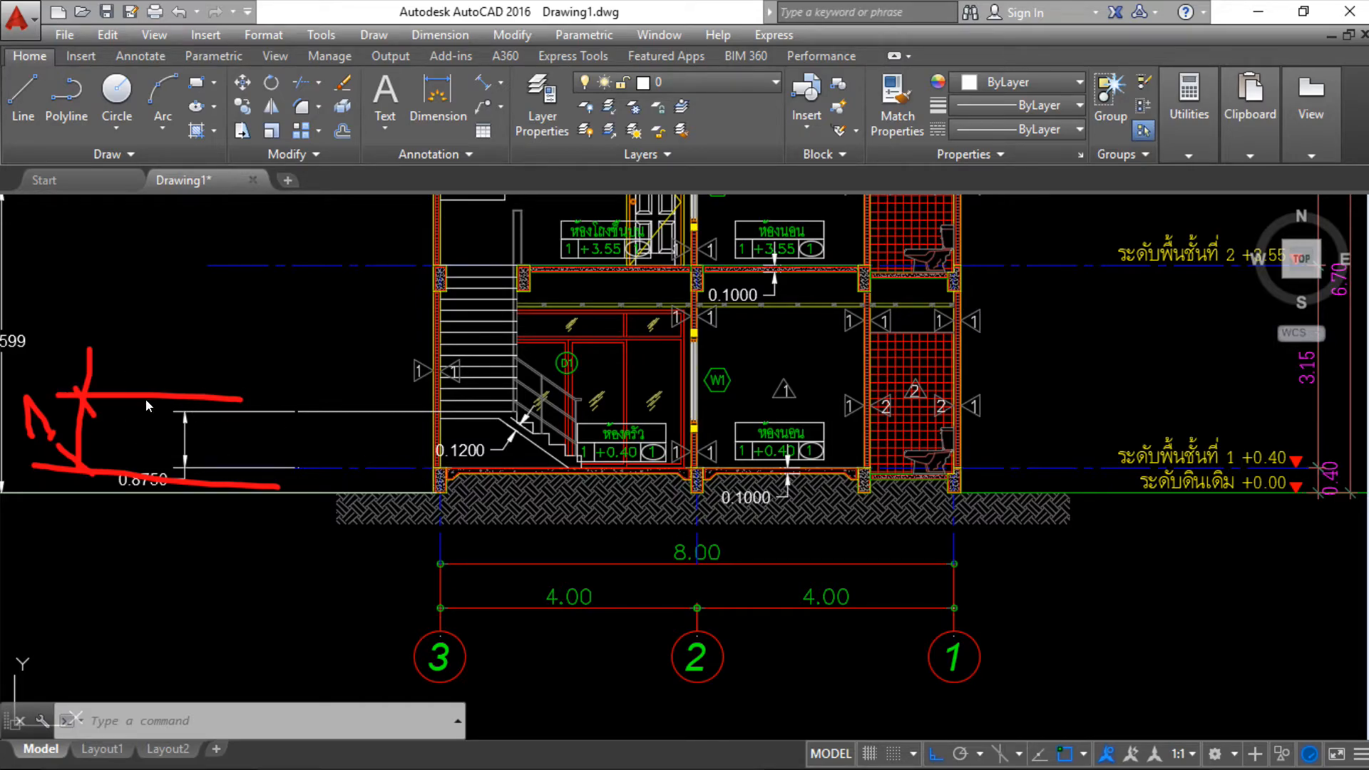
drag(87, 363, 95, 257)
mouse_move(1312, 335)
mouse_down()
mouse_move(1332, 398)
mouse_move(1337, 360)
mouse_move(1304, 333)
mouse_up()
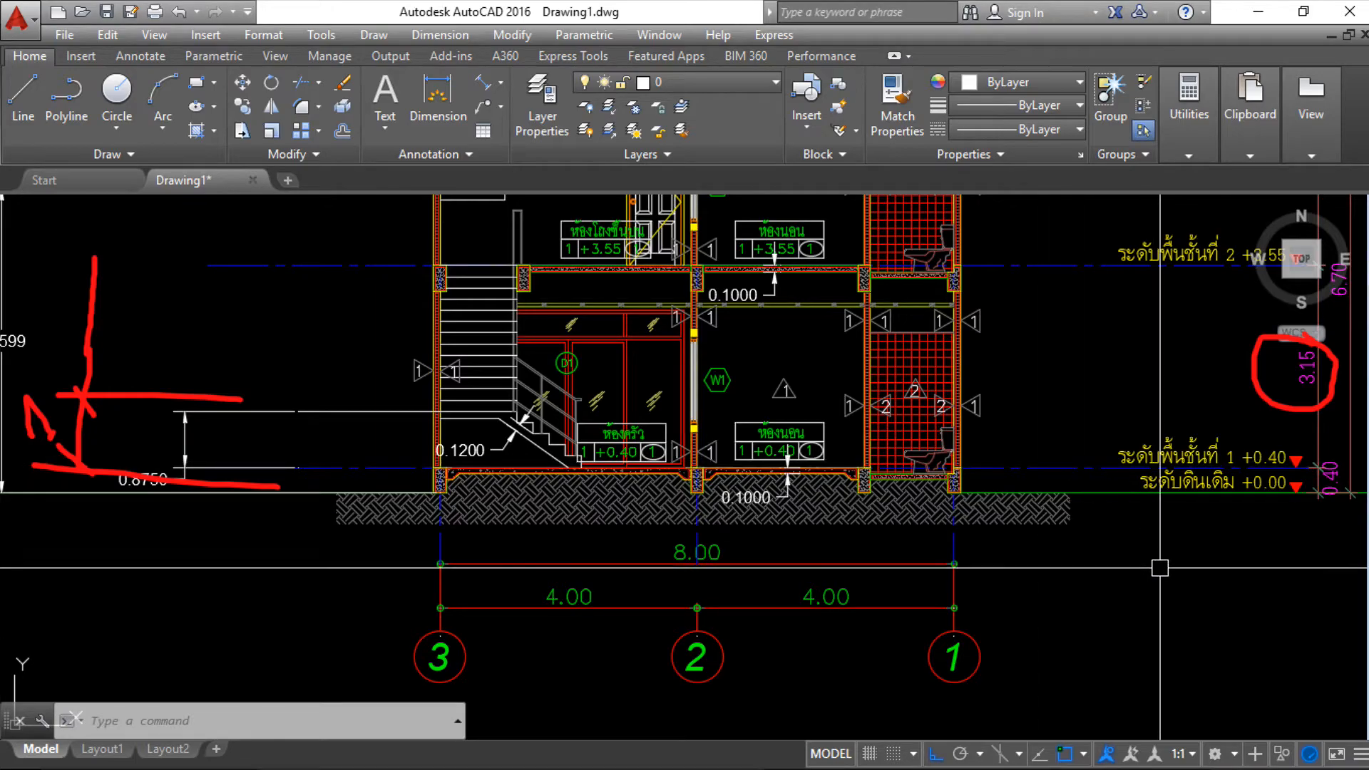
key(Escape)
Step: Review the upper floor heights in the AutoCAD section, switch back to ETABS, and set the Story base height to 1 m
mouse_move(1077, 327)
middle_down()
mouse_move(901, 525)
mouse_move(863, 528)
mouse_move(901, 486)
middle_up()
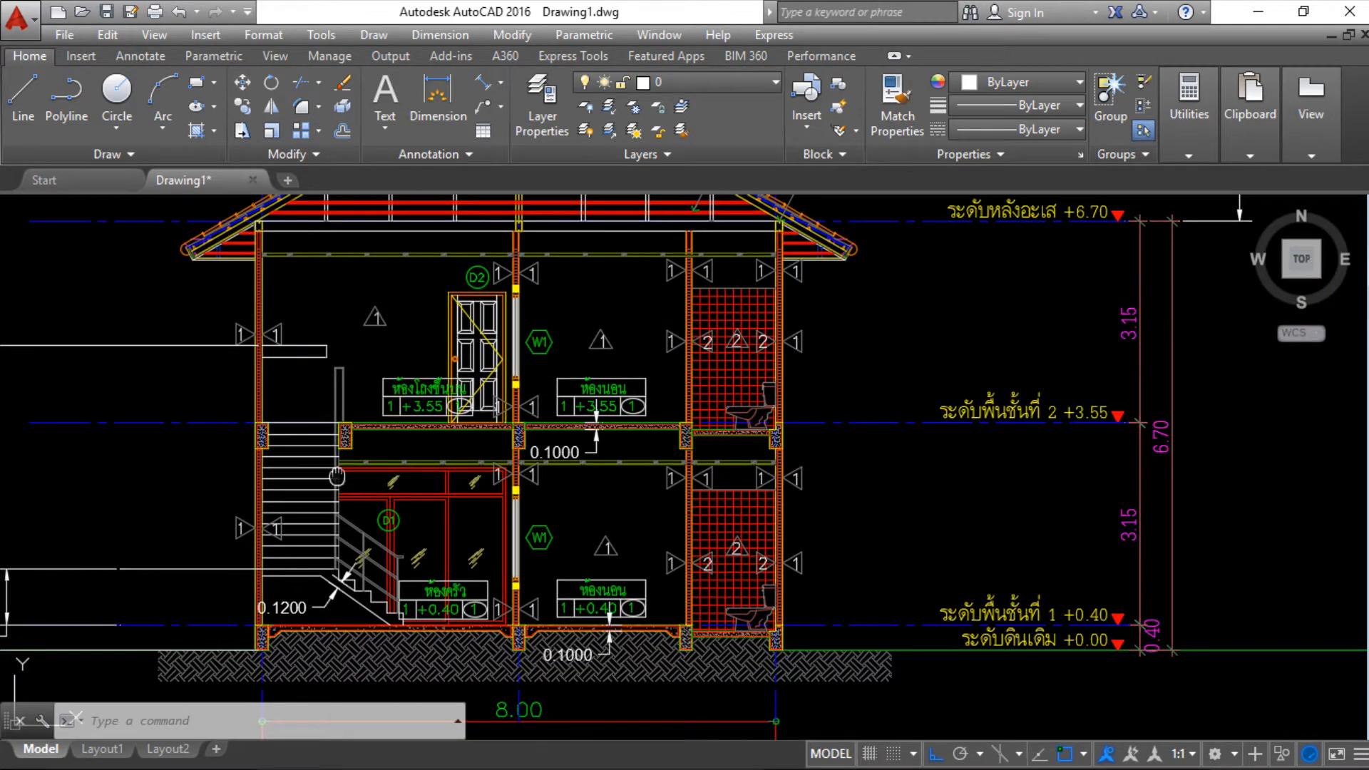
middle_drag(306, 528, 597, 489)
key(super)
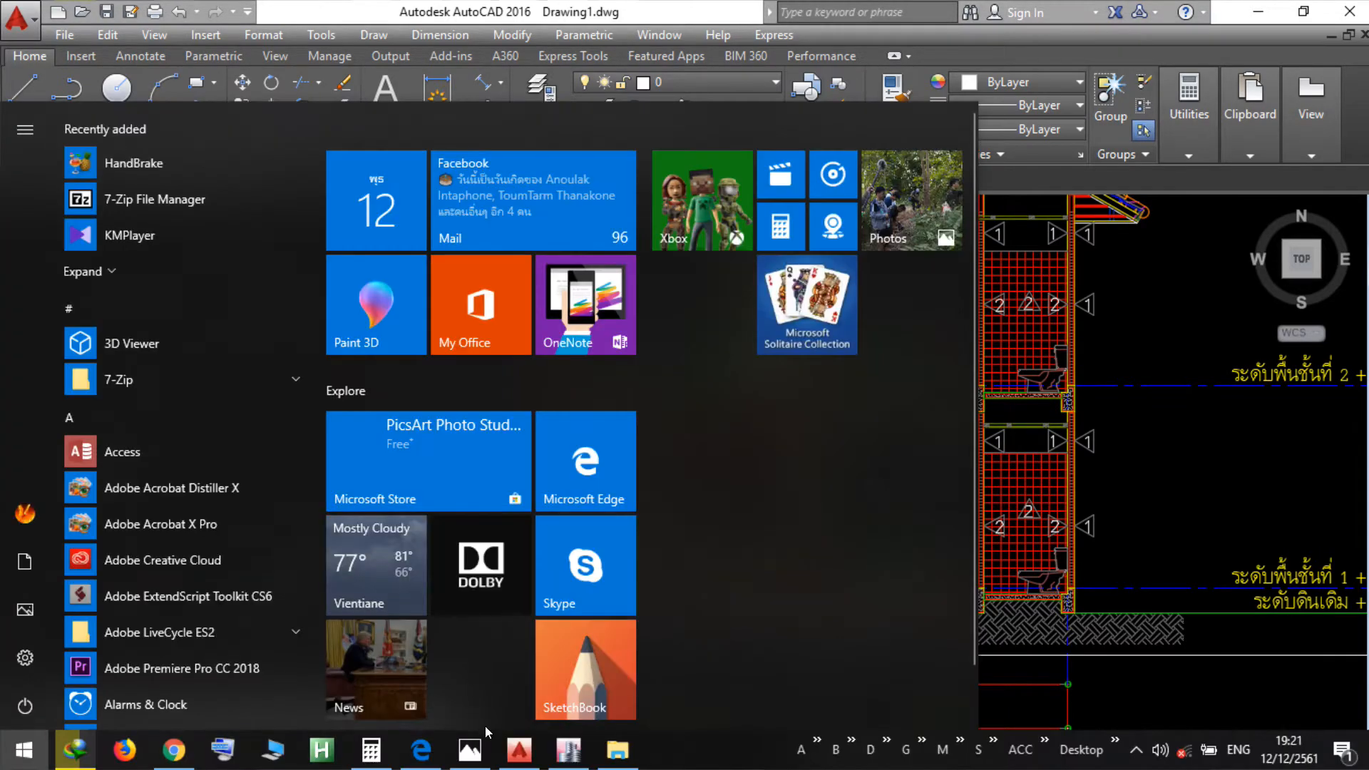
click(582, 757)
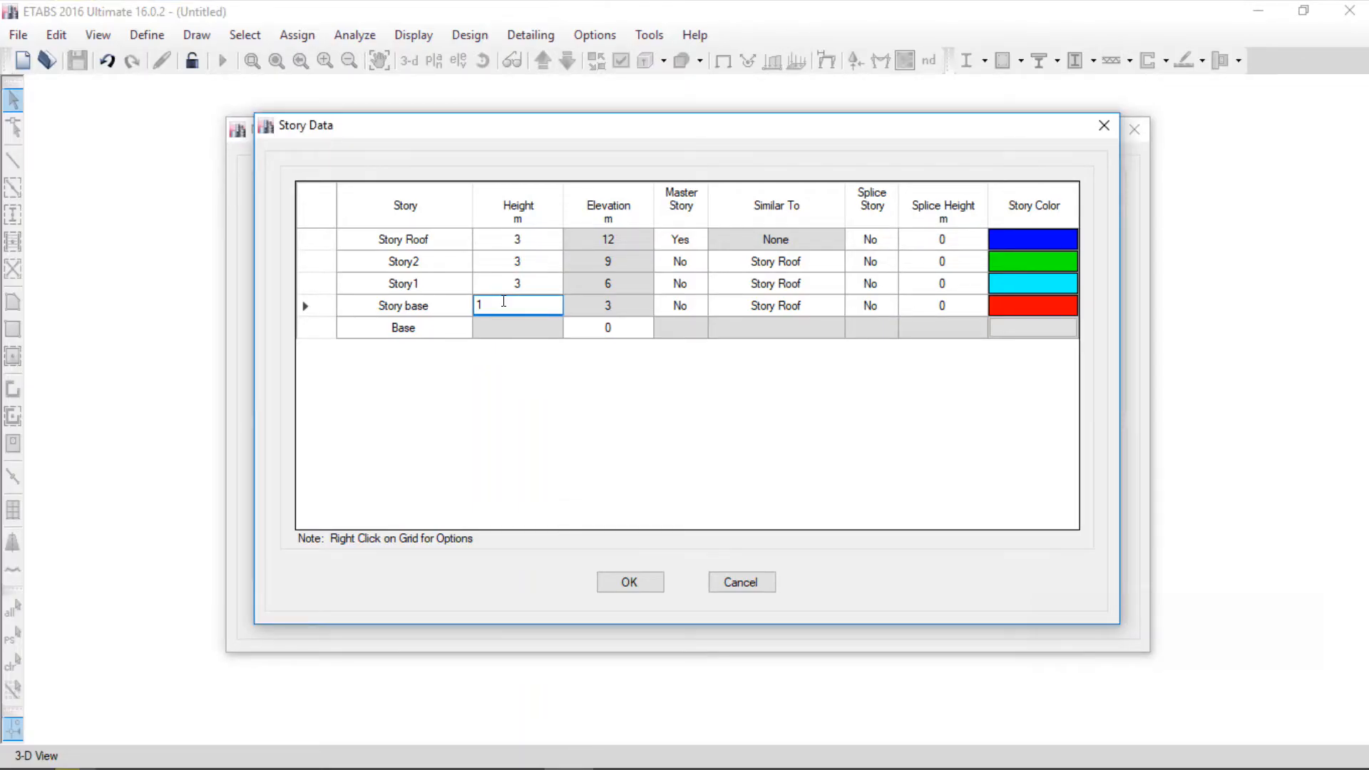
Step: Set the heights of Story1 and Story2 to 3.15 m each in the story data
click(523, 281)
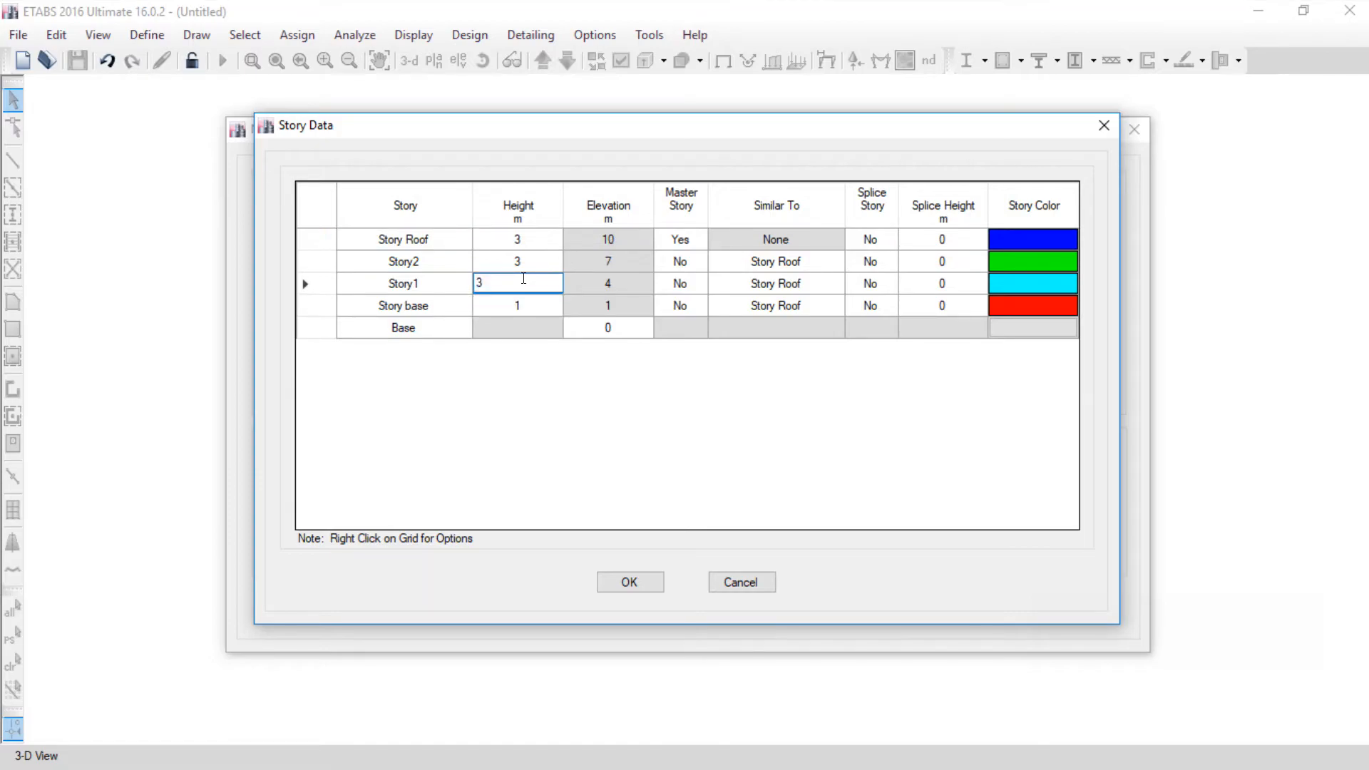
text(3.115)
key(Return)
click(516, 280)
key(shift+Left)
key(shift+Left)
text(5)
click(521, 260)
text(.15)
key(Up)
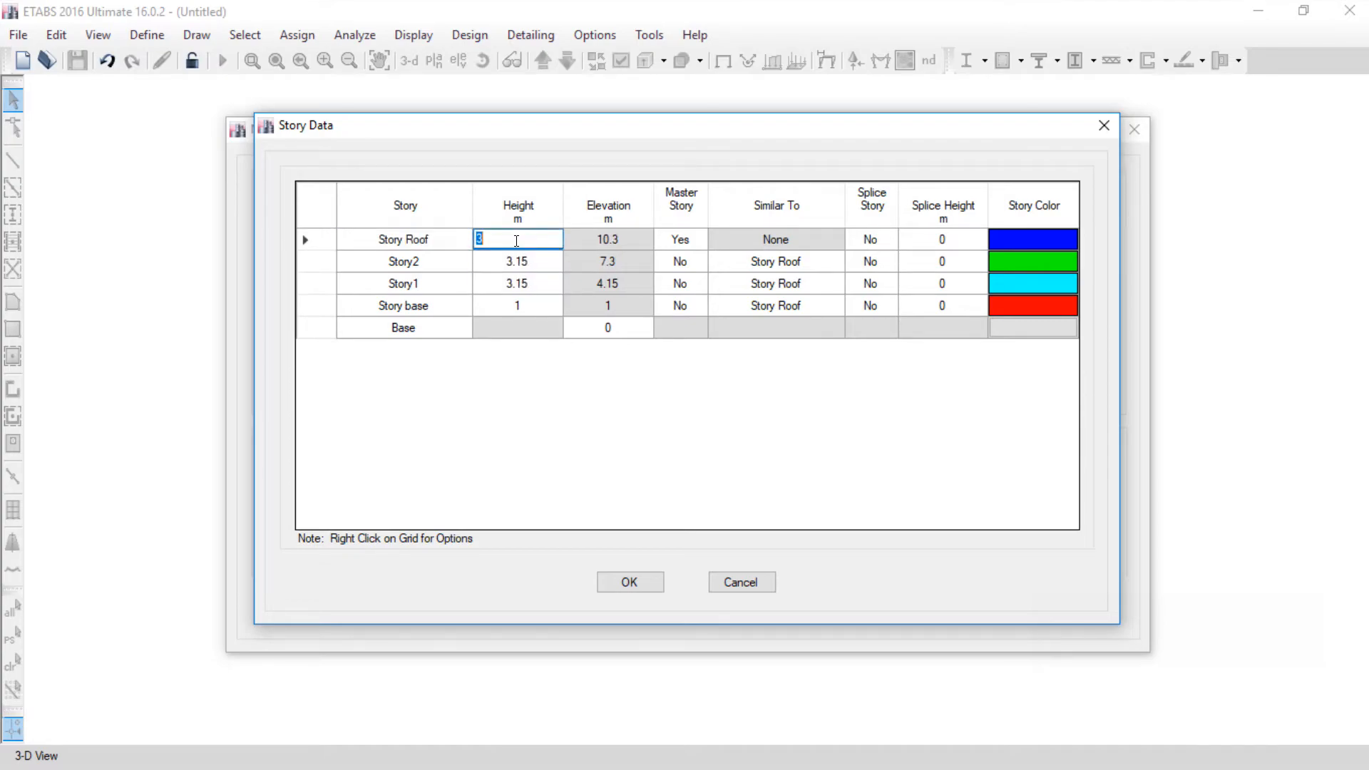
Step: Switch to AutoCAD and examine the roof plan and the roof levels in the building section to find the Story Roof height
key(super)
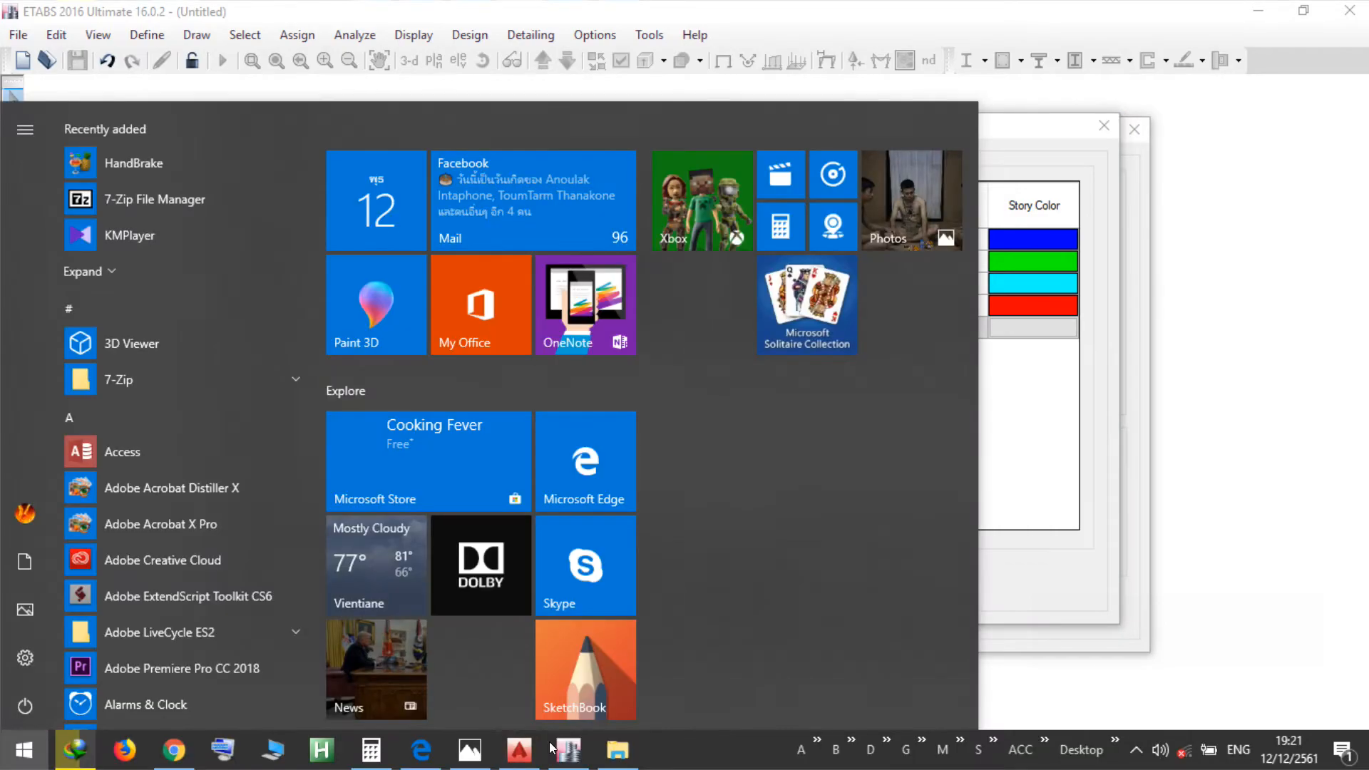
click(536, 752)
mouse_move(633, 361)
middle_down()
mouse_move(606, 335)
mouse_move(574, 388)
mouse_move(641, 378)
middle_up()
scroll(649, 378, up, 5)
scroll(648, 378, down, 10)
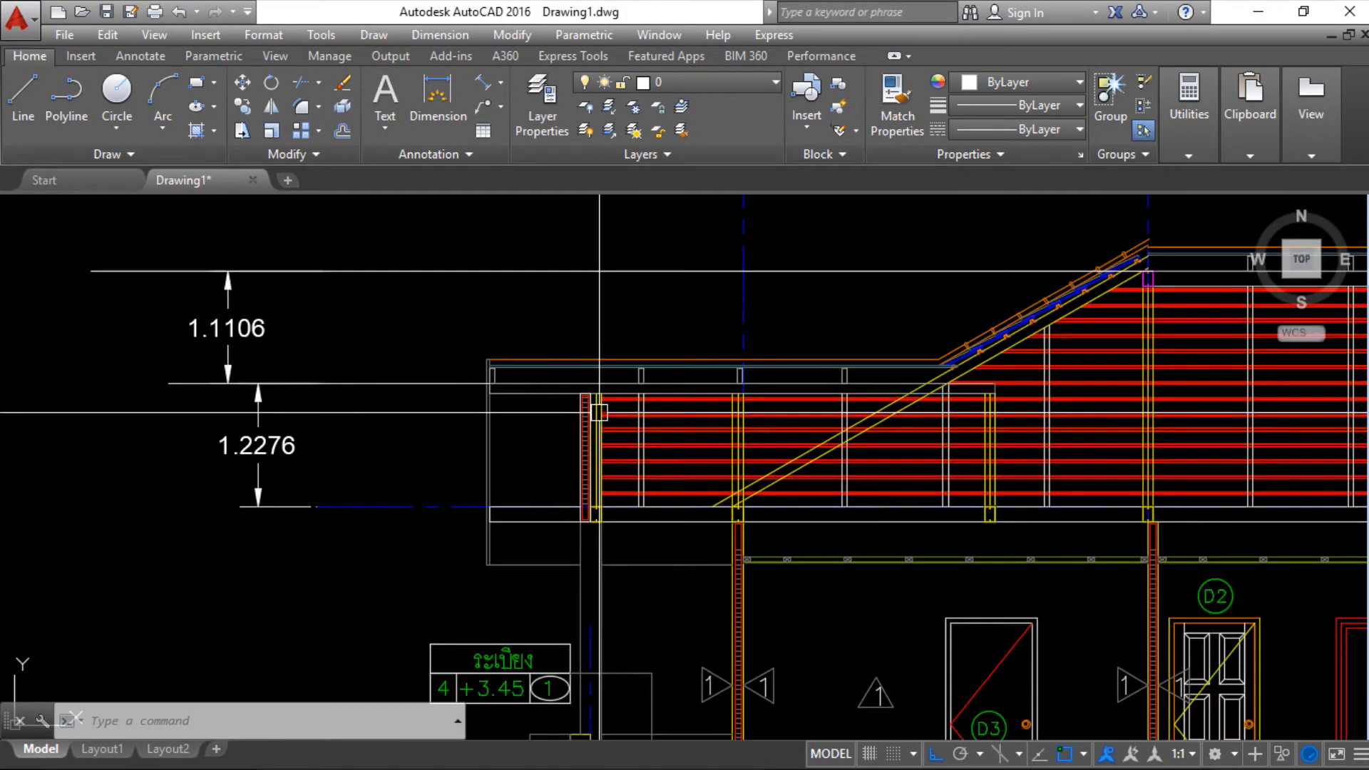
scroll(648, 447, up, 10)
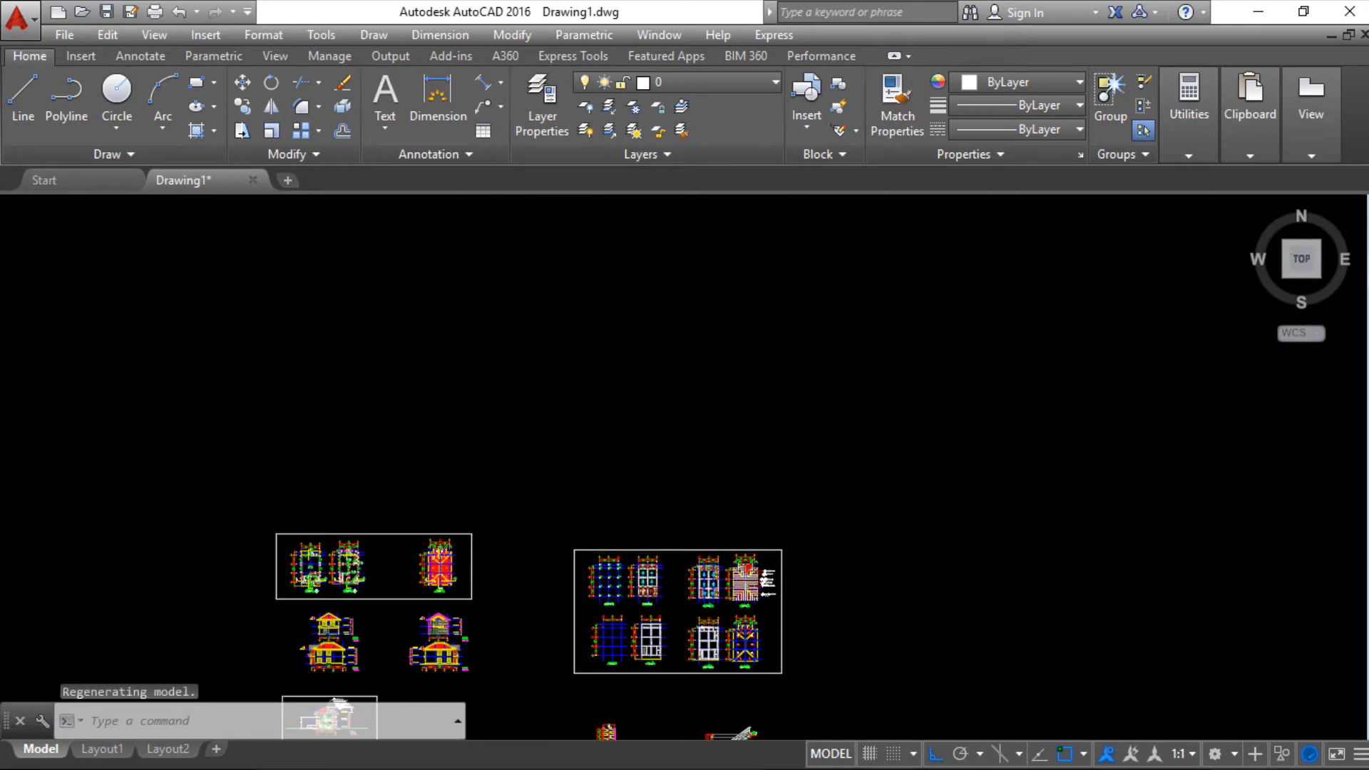
scroll(584, 471, up, 8)
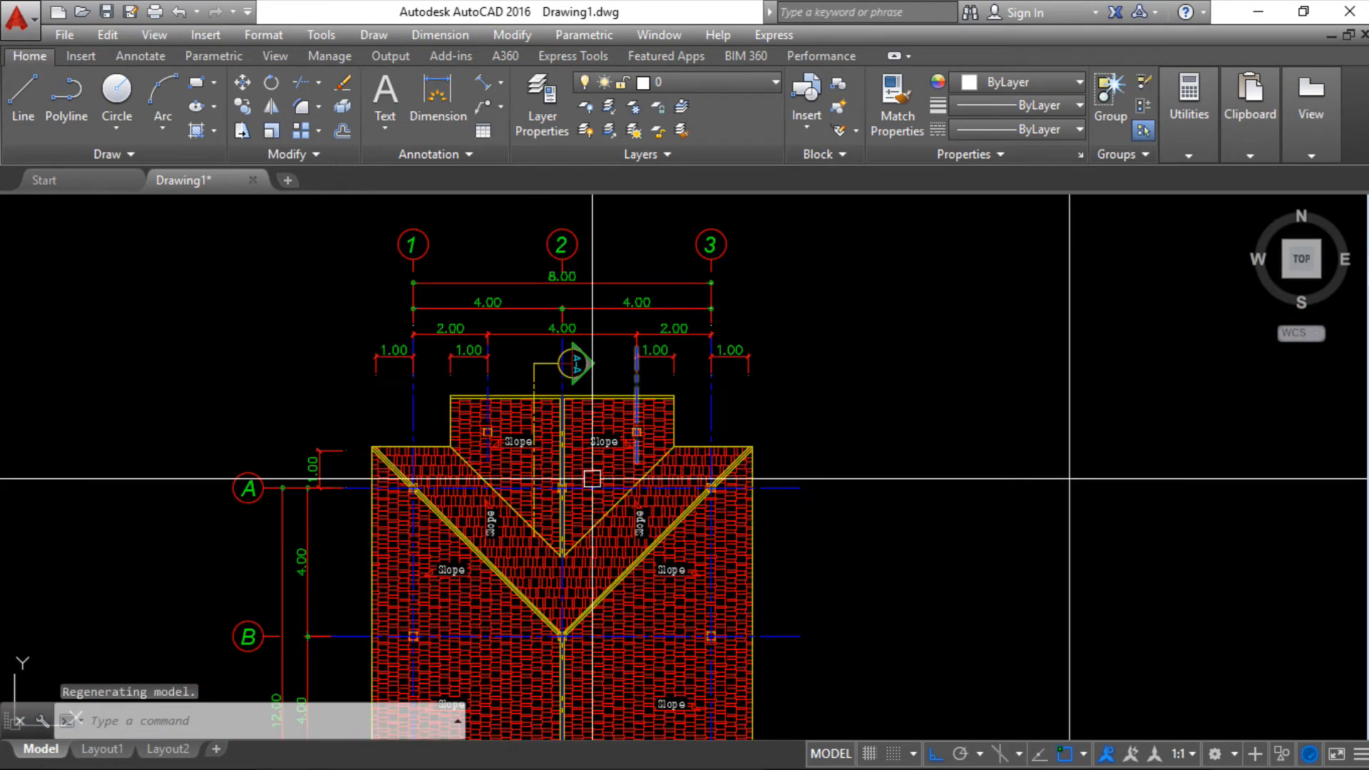
scroll(585, 467, down, 4)
scroll(585, 467, down, 5)
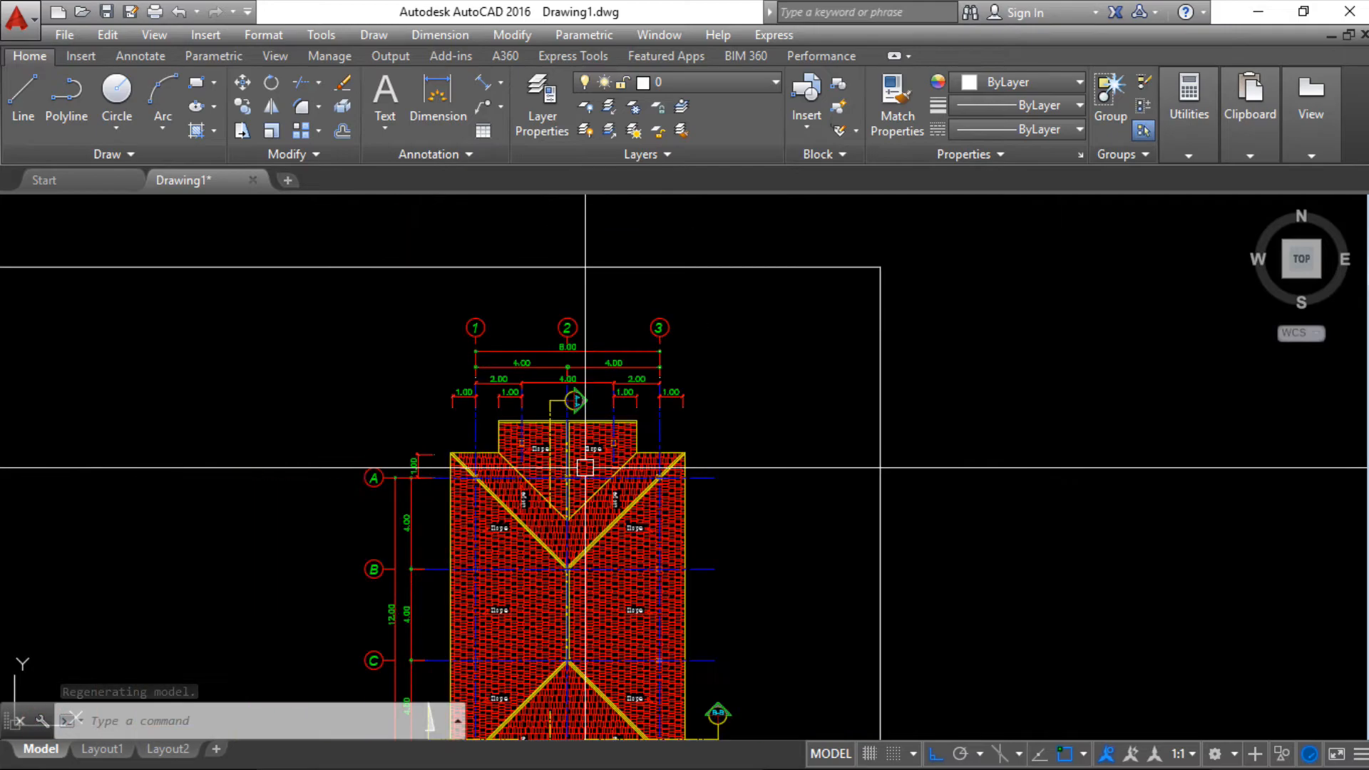
scroll(581, 443, up, 5)
scroll(558, 426, down, 5)
middle_drag(299, 734, 713, 207)
scroll(596, 443, up, 5)
scroll(596, 443, up, 5)
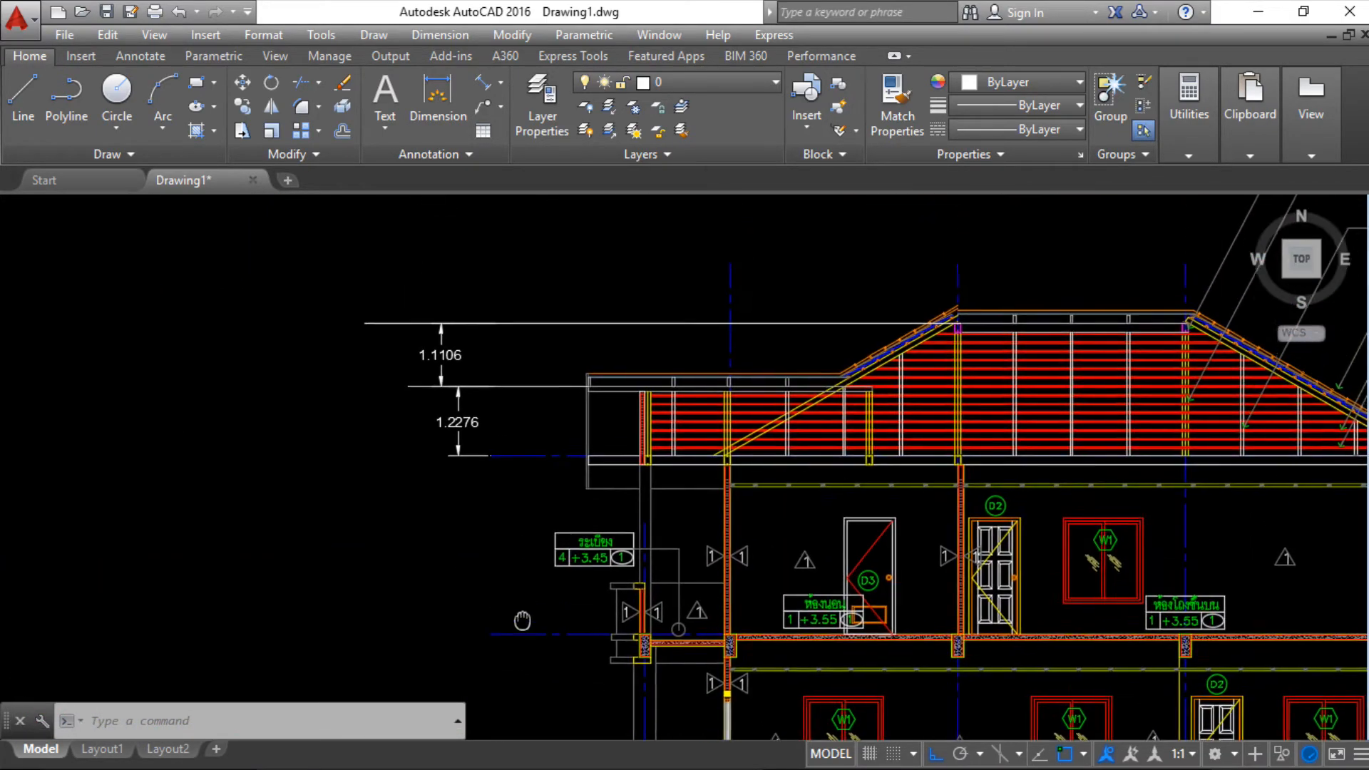
middle_drag(535, 421, 492, 467)
scroll(492, 468, up, 2)
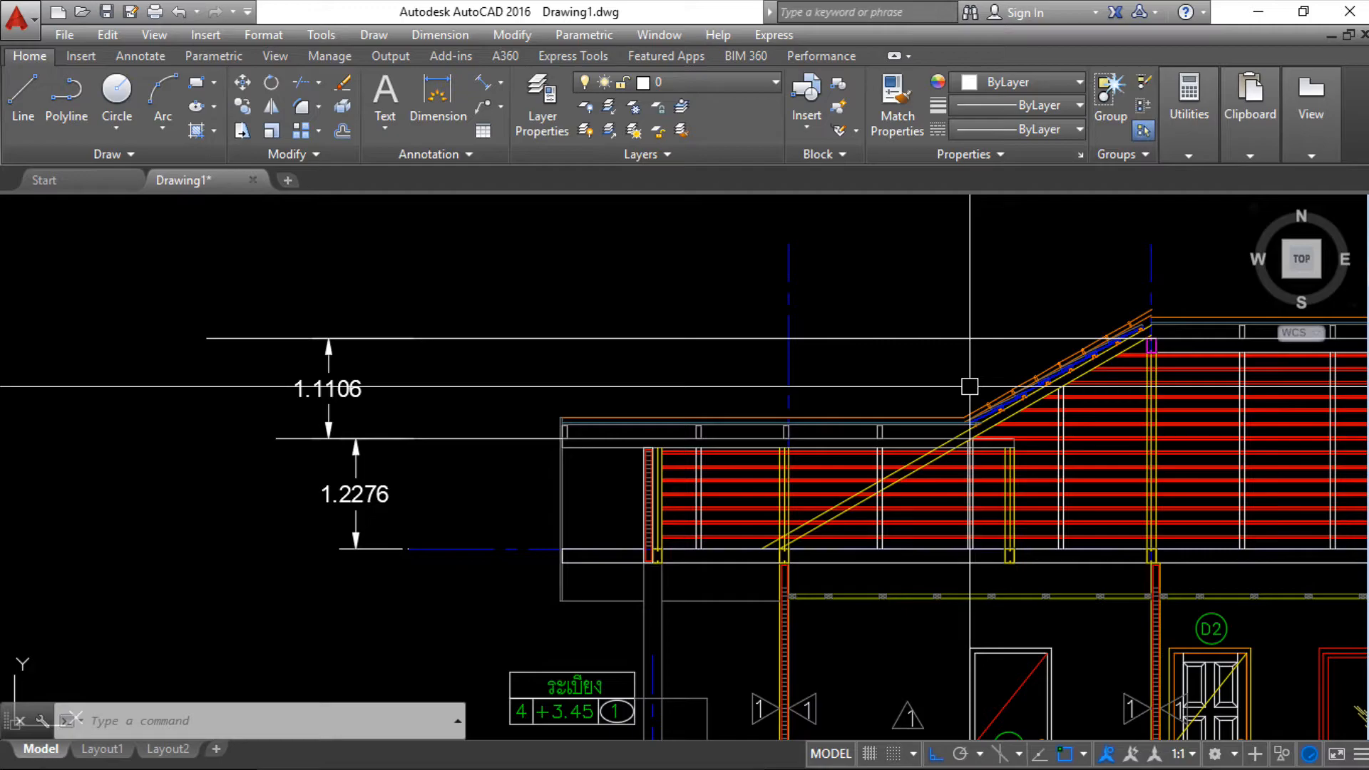
click(439, 480)
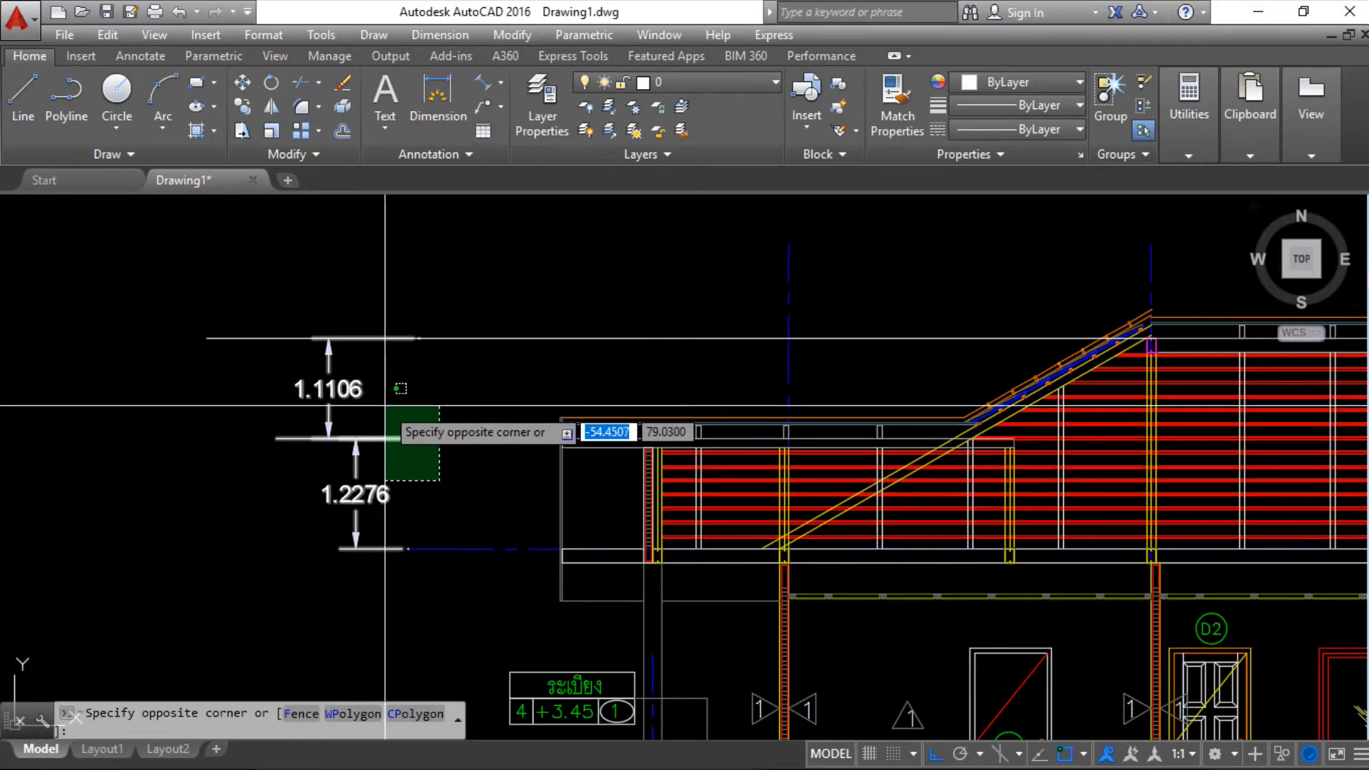
click(385, 406)
key(Escape)
scroll(398, 511, down, 2)
scroll(398, 511, up, 5)
click(345, 504)
key(Escape)
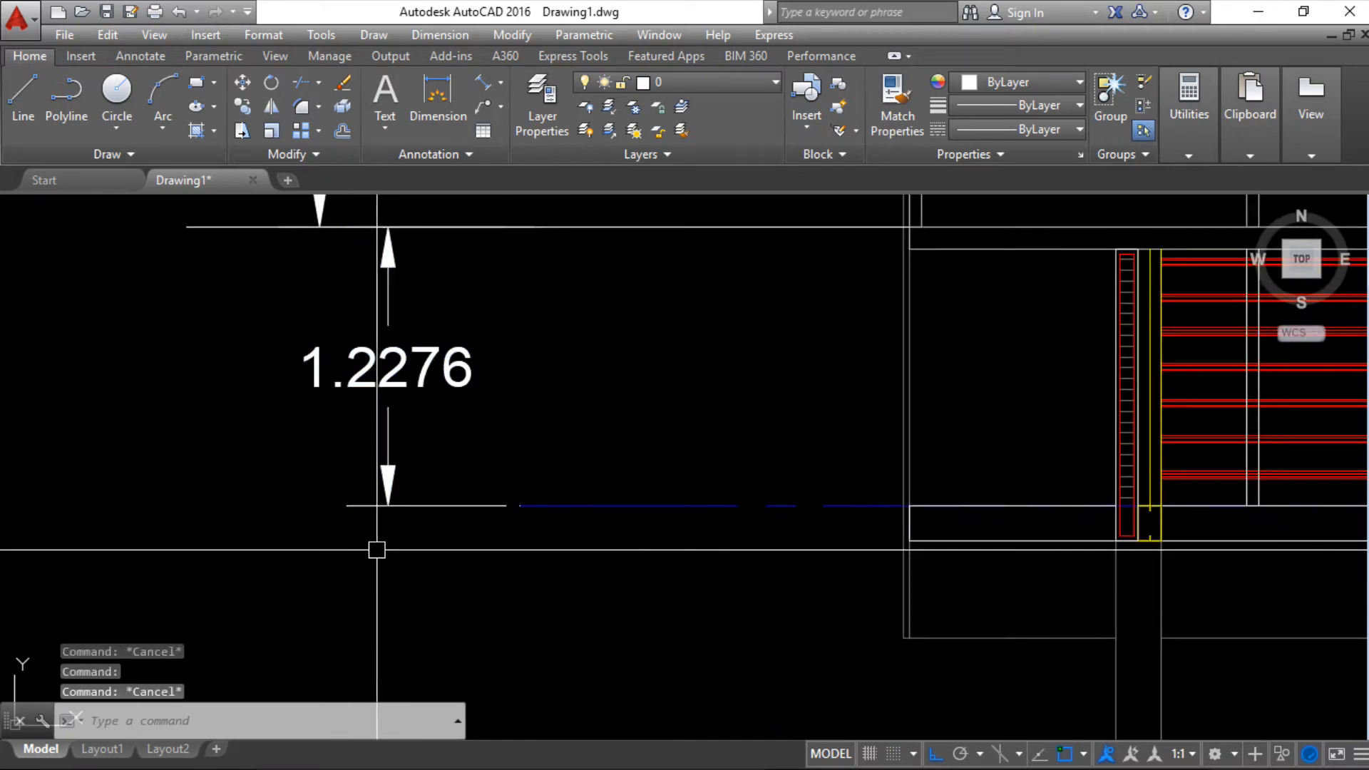
click(349, 507)
key(Escape)
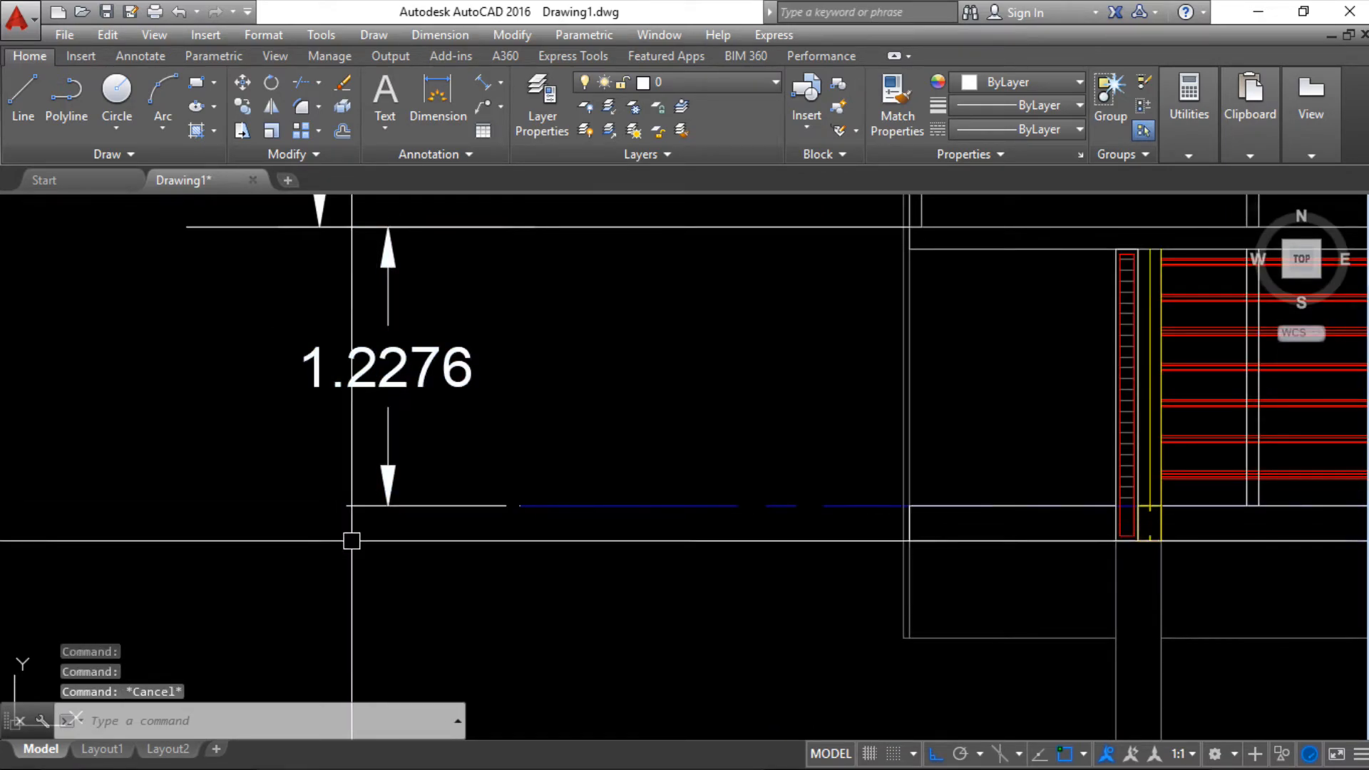
Step: Dimension the overall vertical roof height in the section, from the roof base level to the ridge beam, beside the two existing partial dimensions
scroll(352, 540, down, 6)
click(437, 97)
click(560, 503)
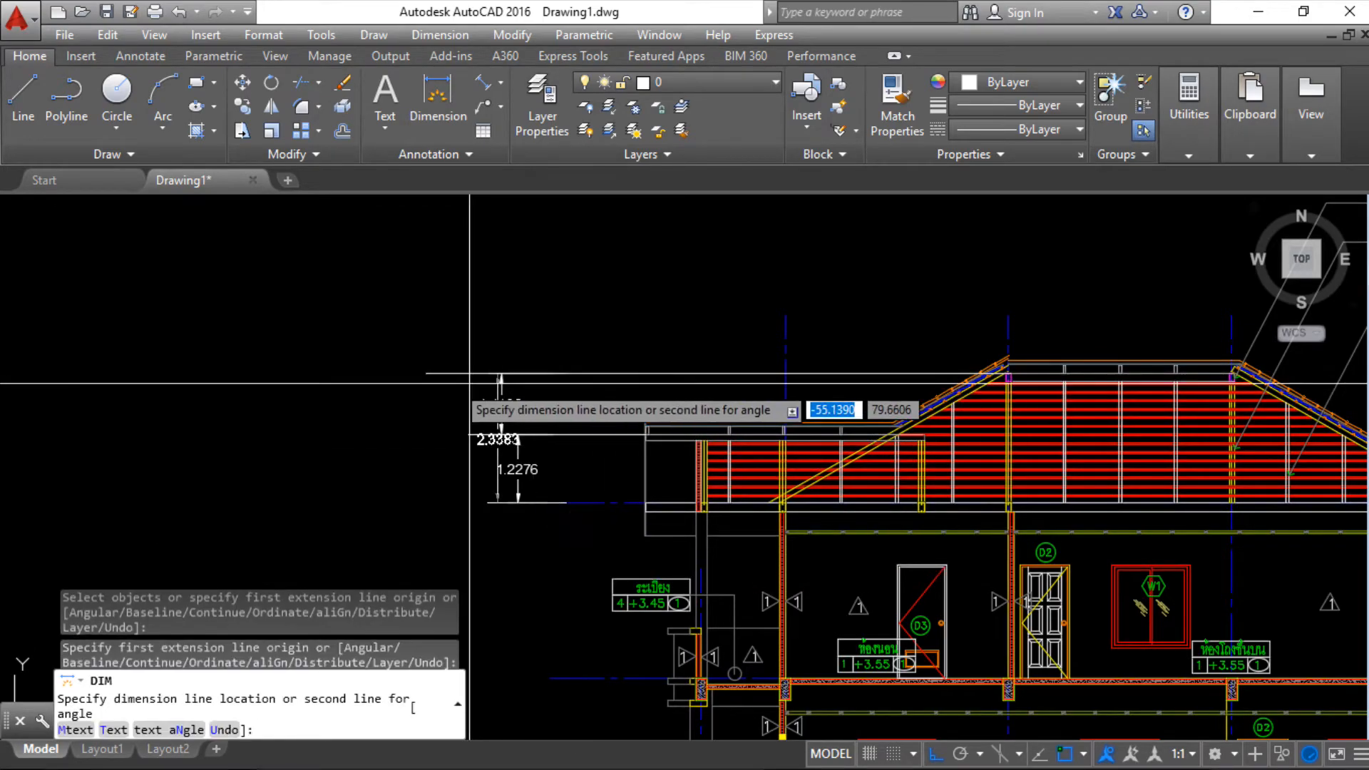
click(377, 435)
key(Escape)
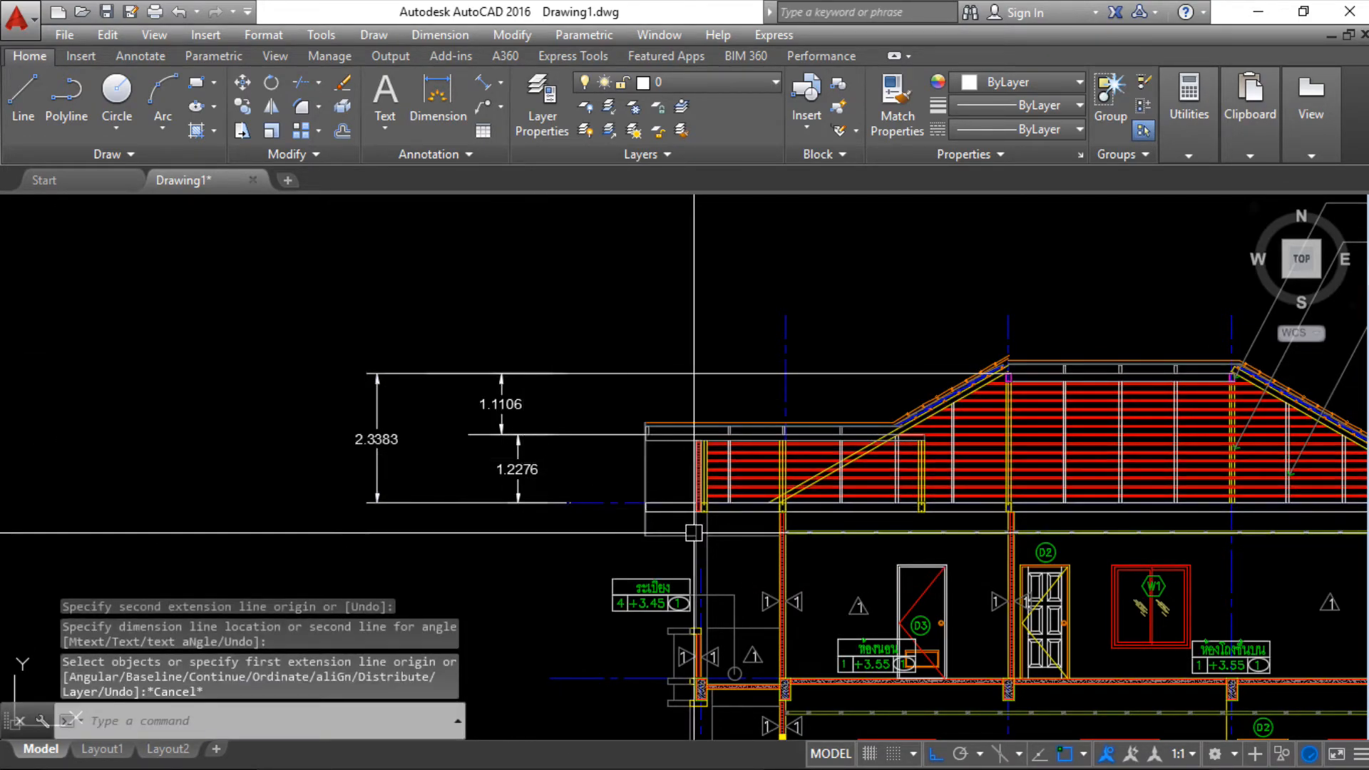
drag(341, 463, 365, 367)
mouse_move(545, 473)
mouse_down()
mouse_move(559, 484)
mouse_move(641, 445)
mouse_up()
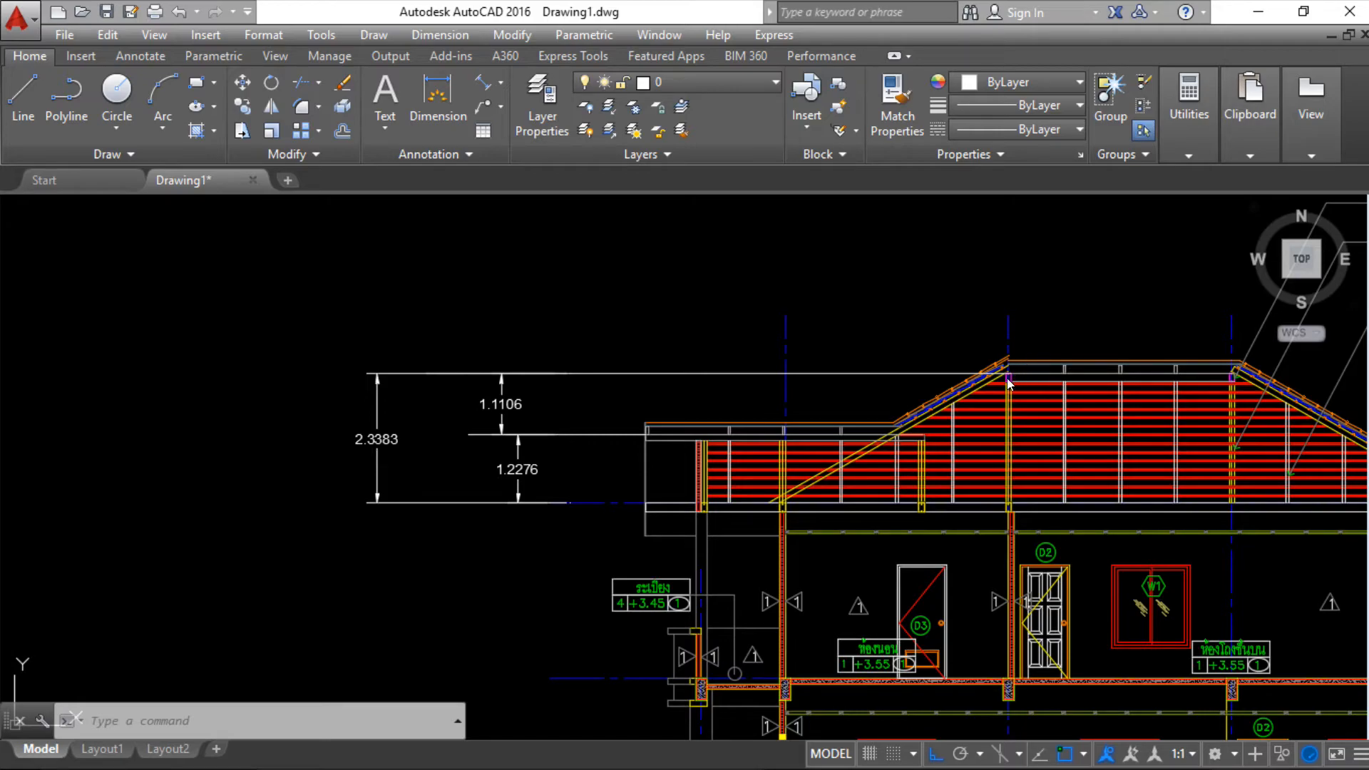
Step: Switch back to ETABS and set the Story Roof height to 2.3383 m
key(super)
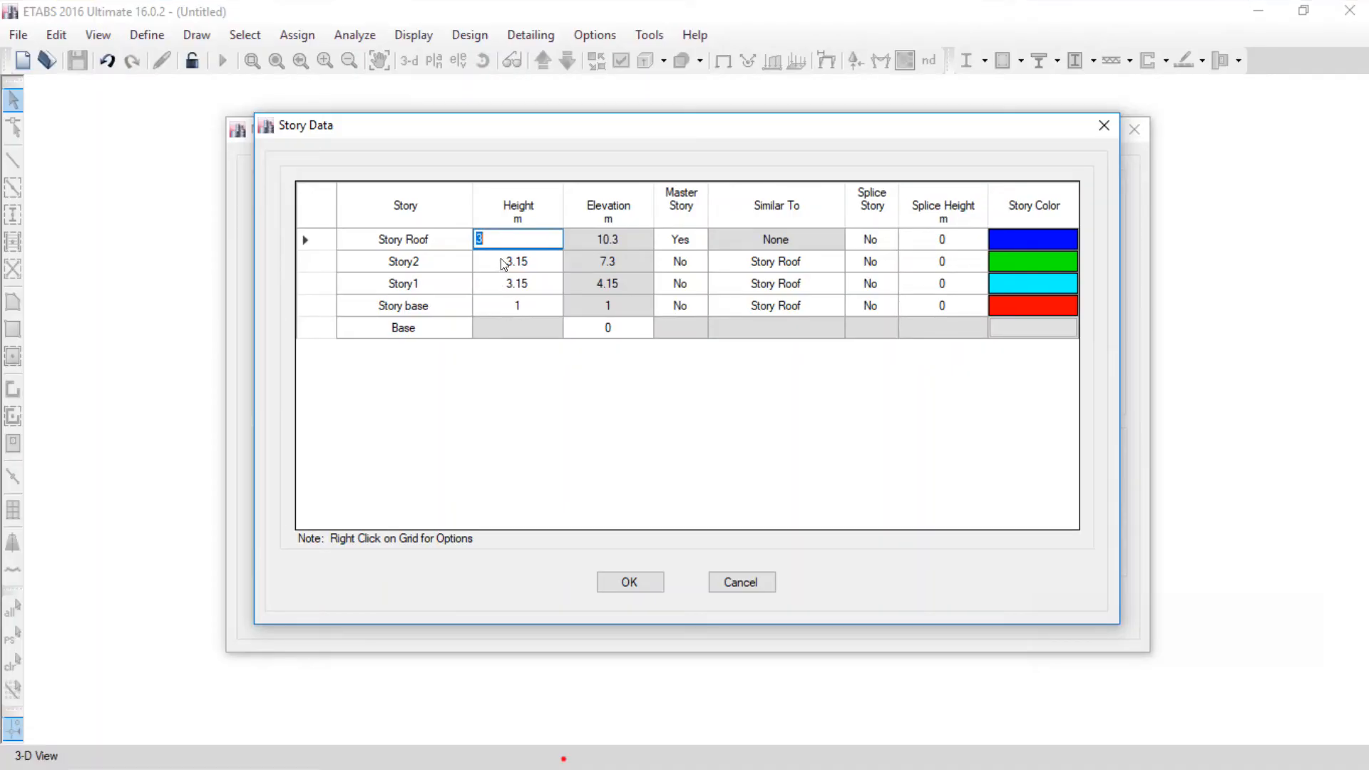
text(1)
click(585, 397)
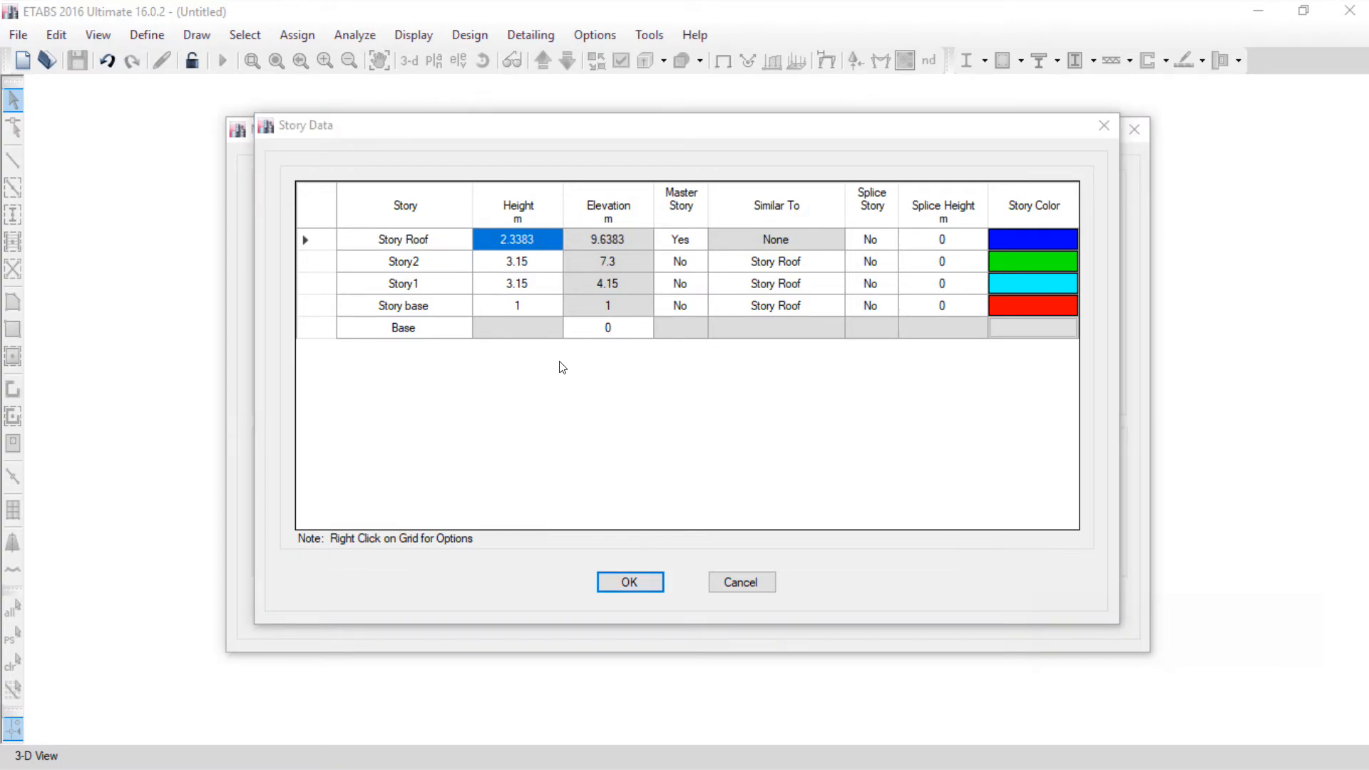
drag(867, 125, 871, 463)
drag(779, 457, 1280, 470)
drag(828, 401, 879, 404)
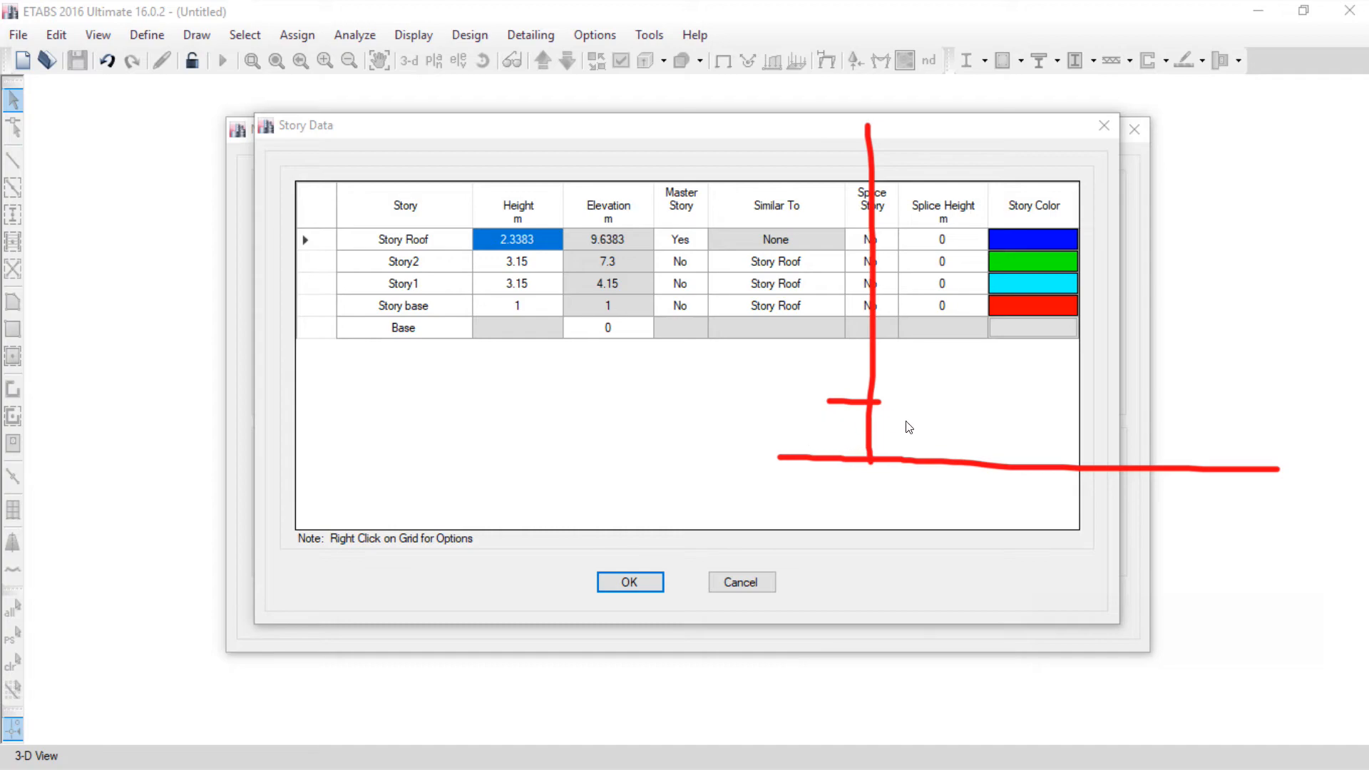
mouse_move(878, 404)
mouse_down()
mouse_move(1207, 406)
mouse_move(1332, 391)
mouse_up()
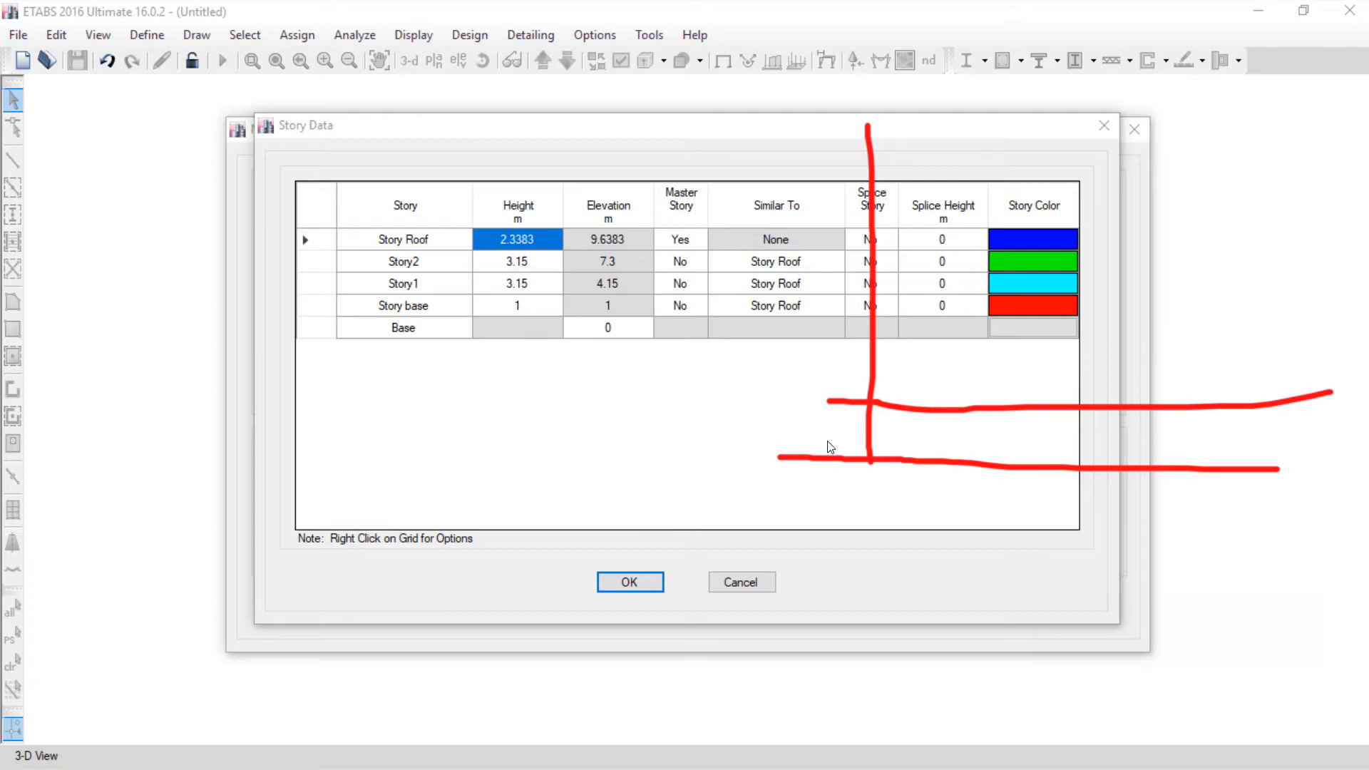
drag(831, 404, 758, 401)
drag(743, 437, 761, 437)
click(780, 264)
drag(813, 270, 1365, 278)
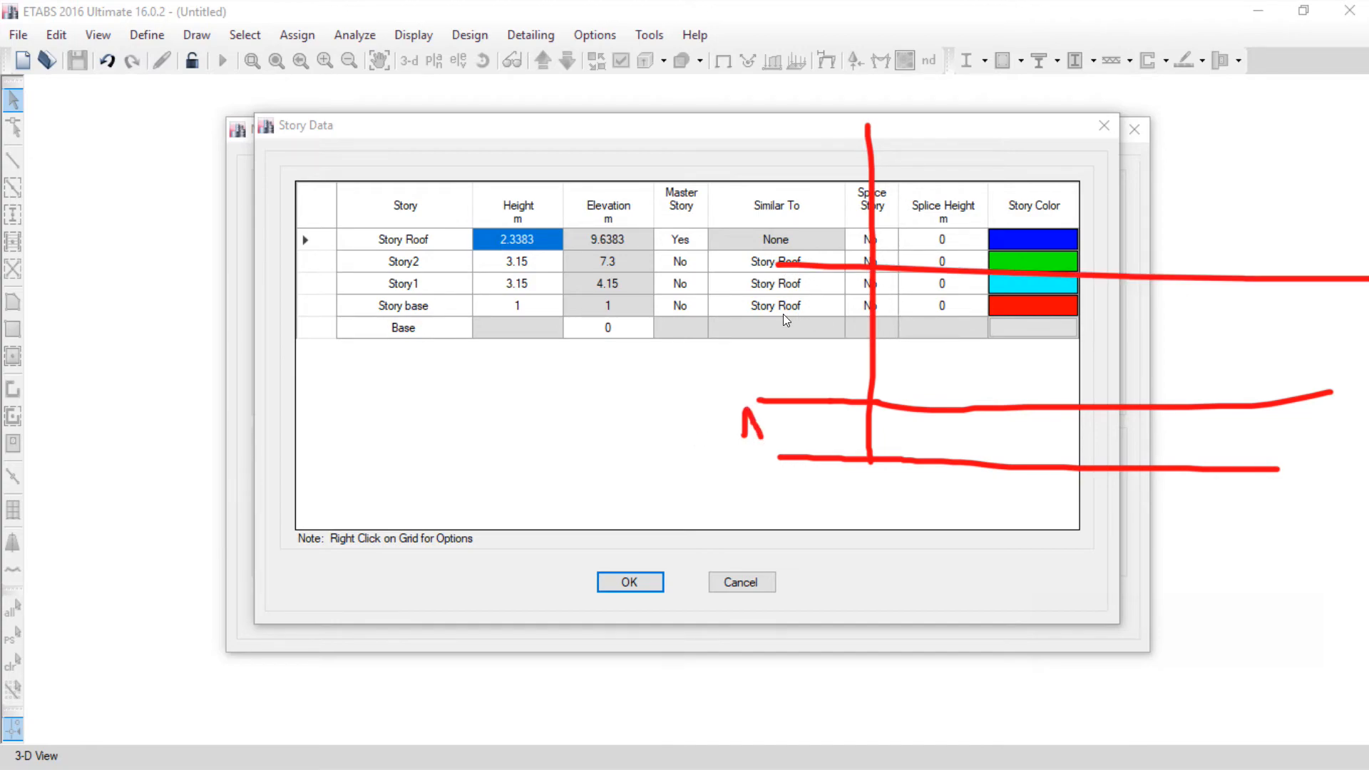
drag(793, 105, 1230, 124)
drag(869, 132, 872, 16)
drag(776, 8, 1324, 13)
drag(761, 426, 594, 408)
drag(791, 342, 562, 283)
drag(811, 184, 693, 134)
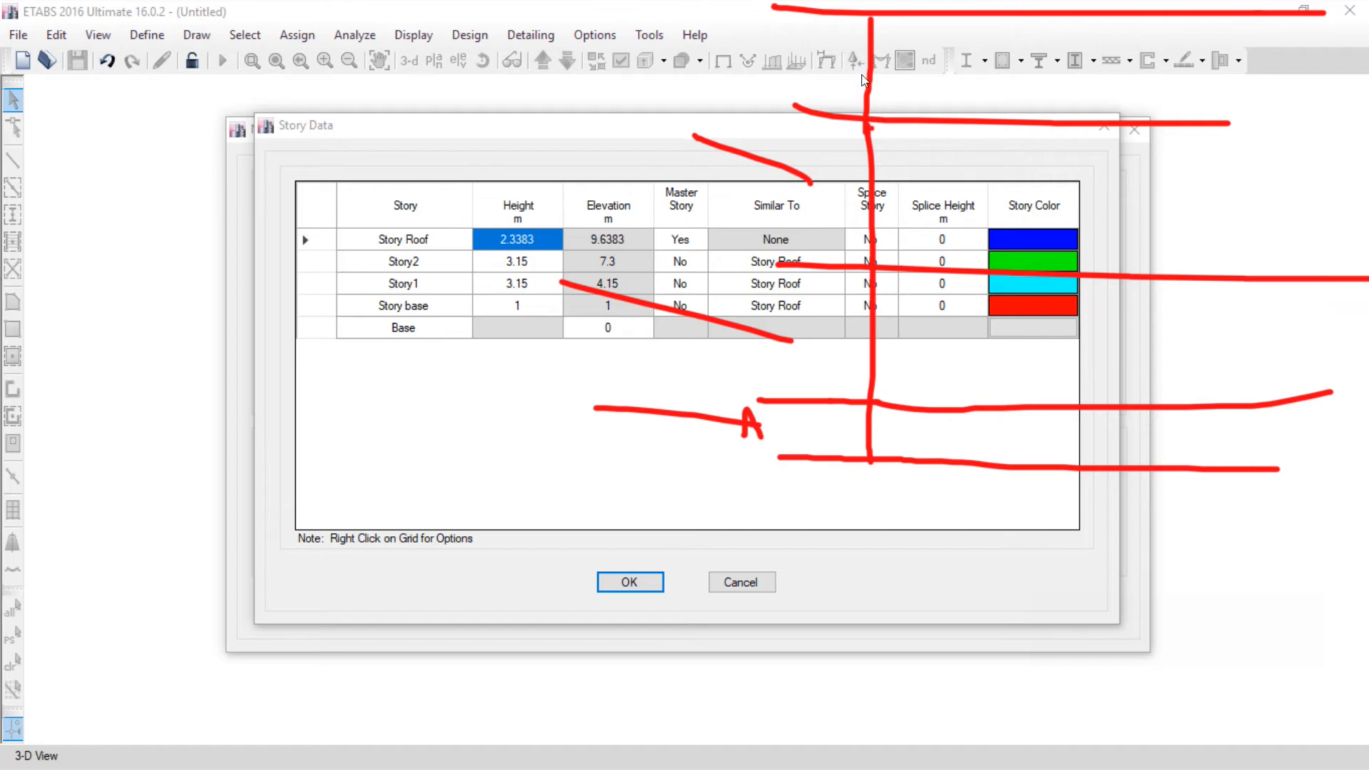
drag(820, 70, 619, 47)
click(344, 300)
mouse_move(344, 300)
mouse_down()
mouse_move(236, 306)
mouse_move(238, 282)
mouse_up()
drag(354, 262, 255, 257)
drag(373, 232, 289, 235)
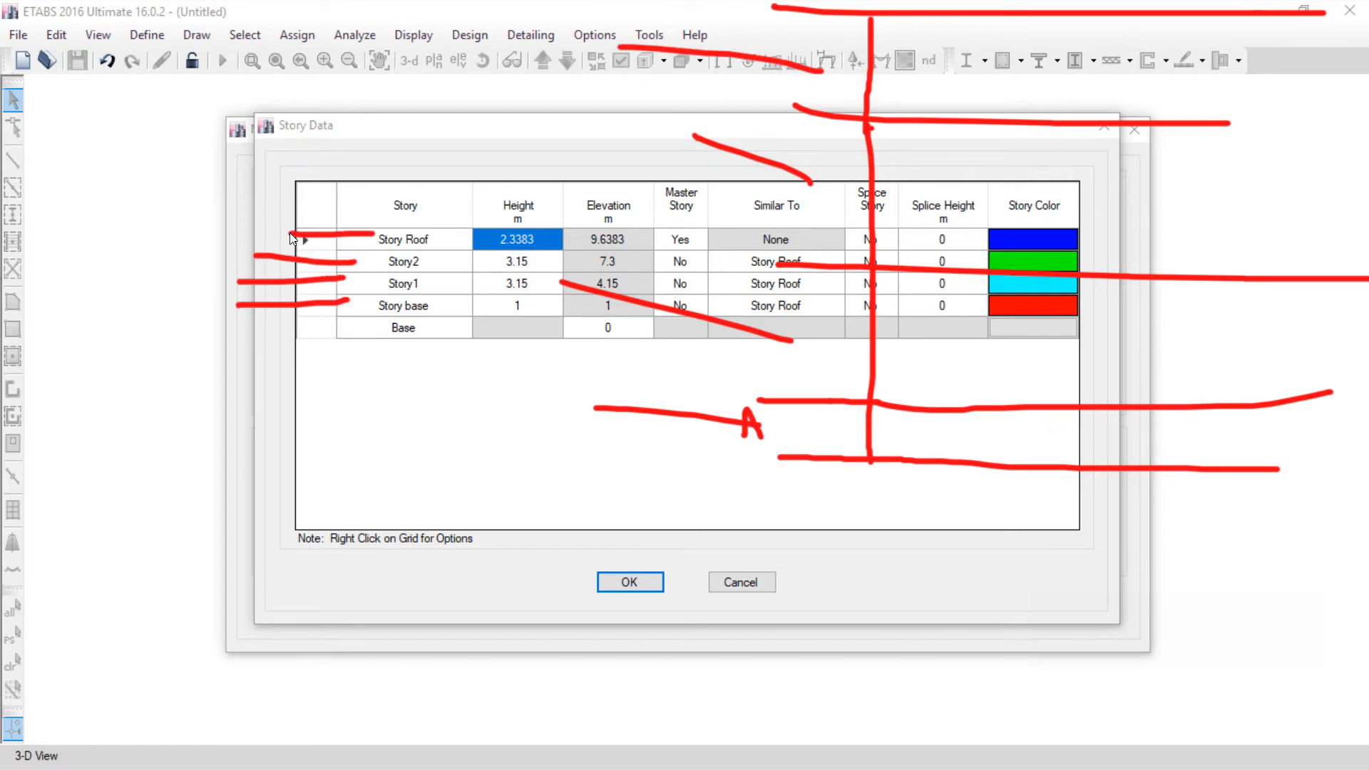
click(1288, 657)
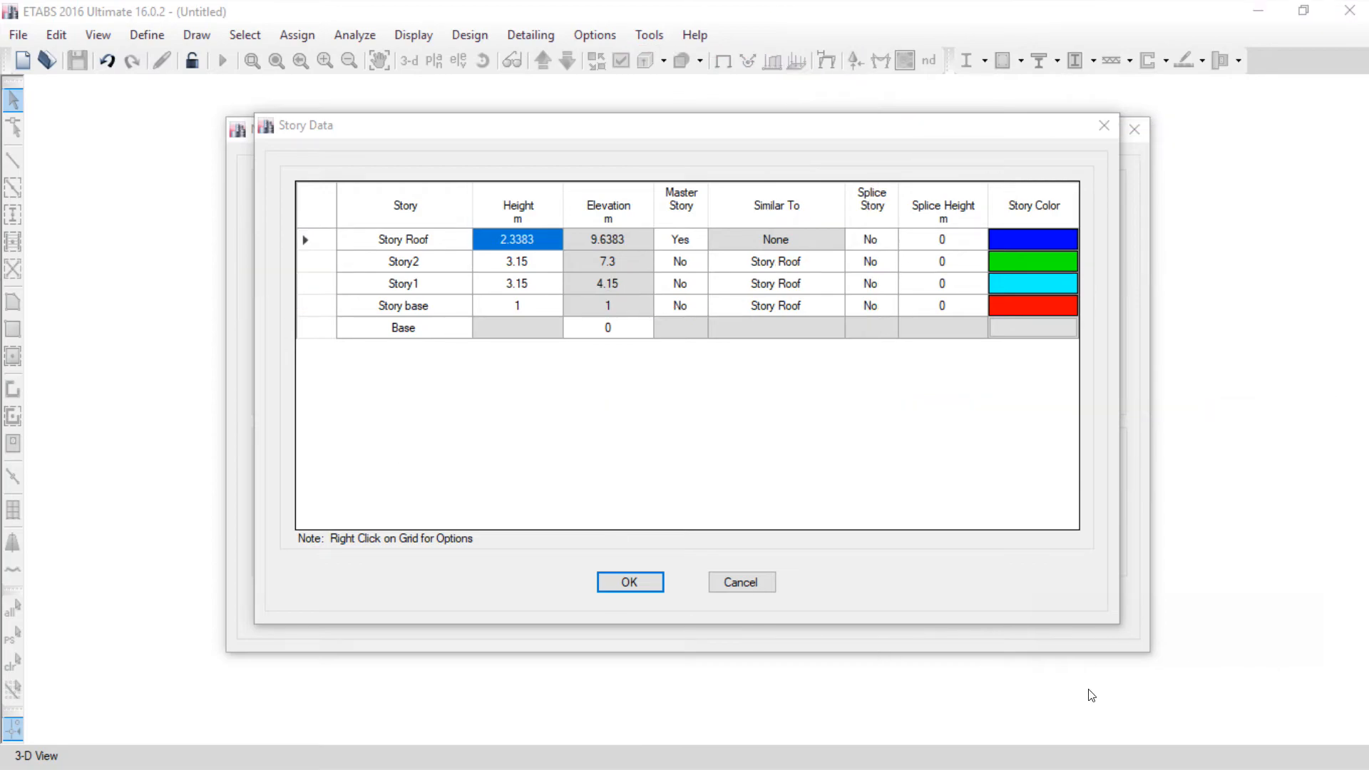
Step: Accept the story data and open the reference planes of grid system G1 for editing
click(616, 580)
click(604, 398)
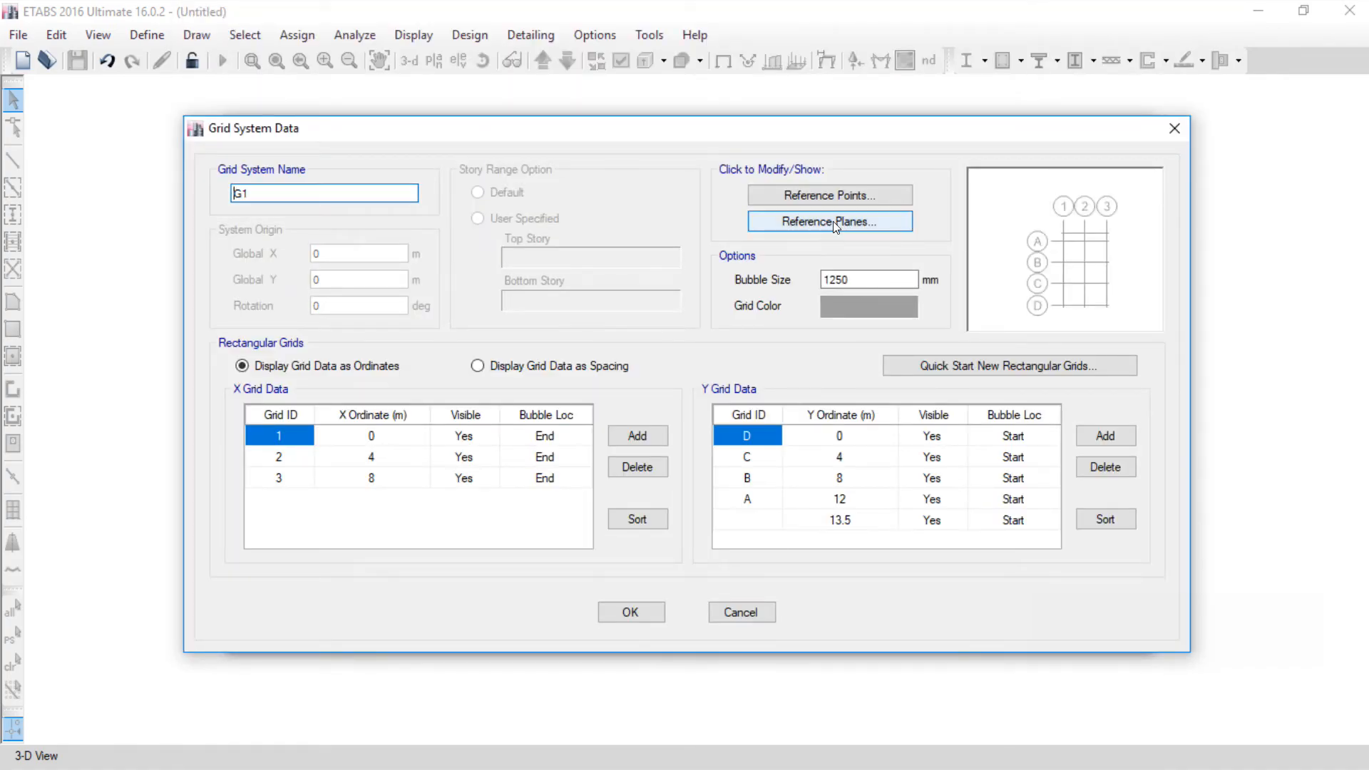
click(836, 222)
Step: Add a new horizontal reference plane and select its Z ordinate
drag(757, 229, 433, 93)
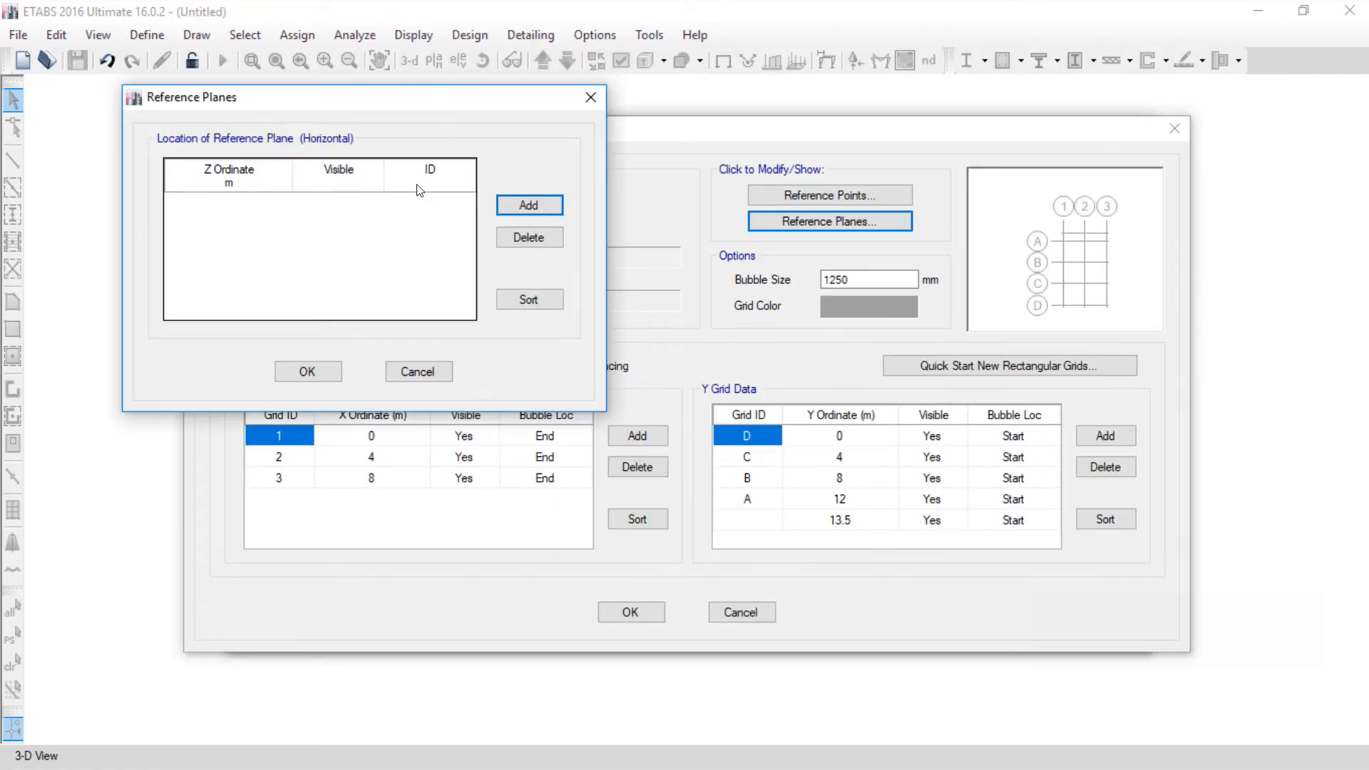
click(536, 205)
click(237, 202)
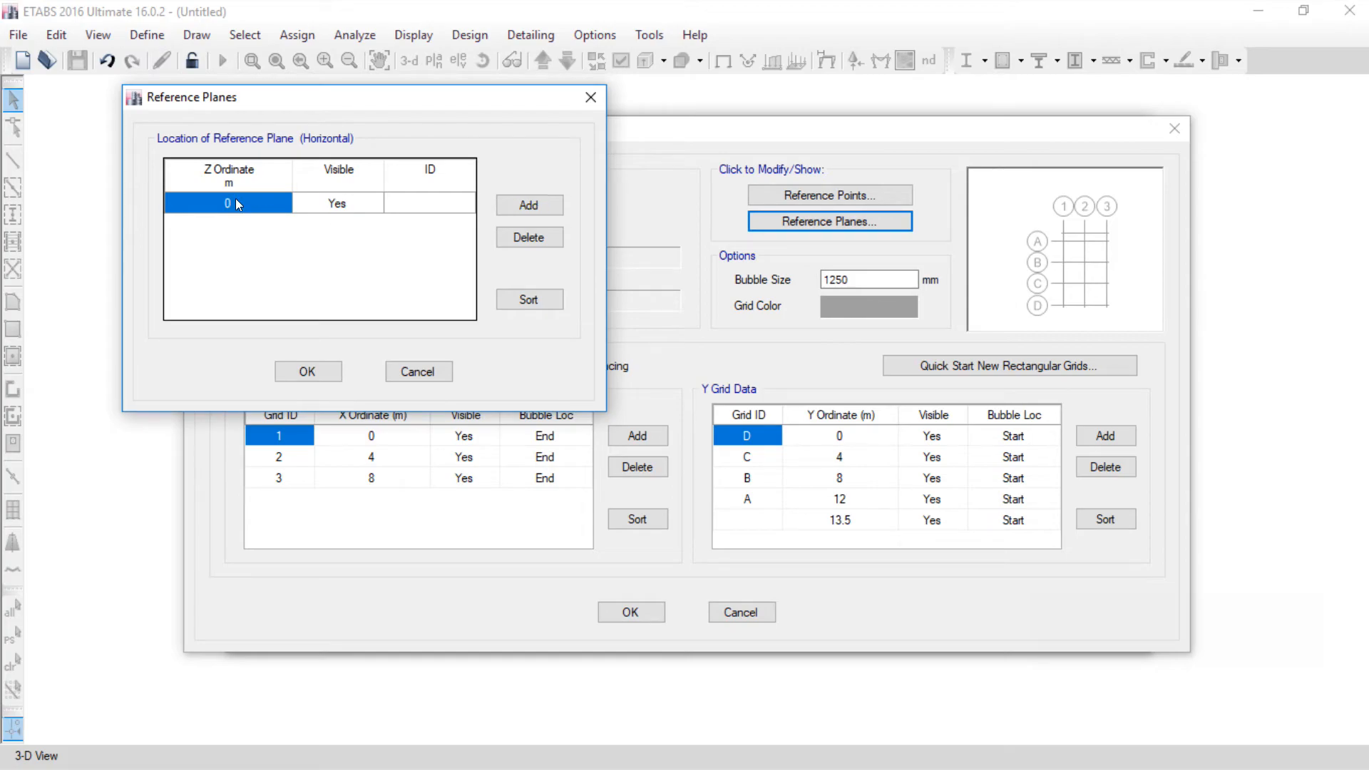
Step: Switch to AutoCAD and examine the stair landing and ground-floor levels in the building section to find the reference plane's Z ordinate
key(super)
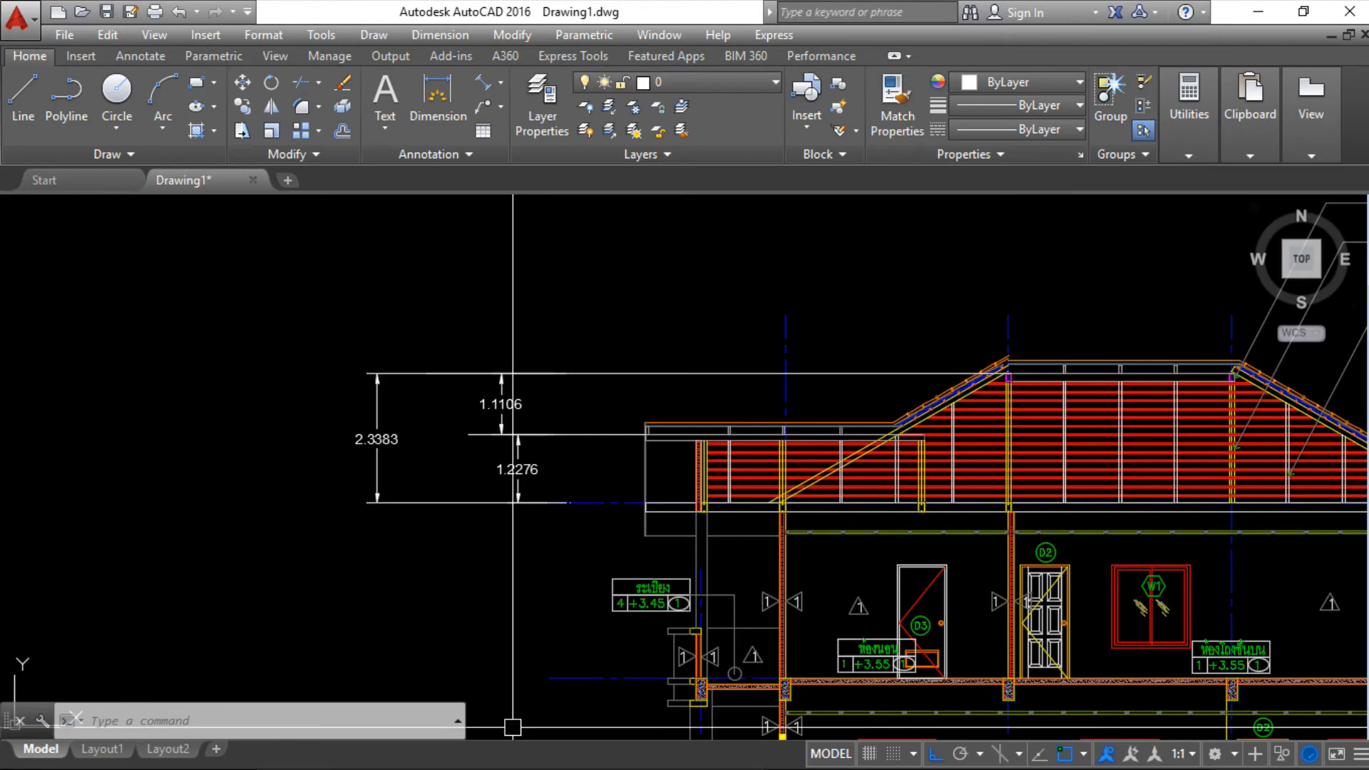
scroll(499, 549, down, 5)
middle_drag(499, 549, 499, 442)
scroll(568, 473, up, 8)
scroll(568, 473, down, 2)
middle_drag(567, 478, 619, 688)
scroll(619, 688, down, 4)
scroll(663, 382, up, 2)
middle_drag(663, 382, 663, 524)
scroll(691, 412, up, 5)
middle_drag(690, 411, 1011, 438)
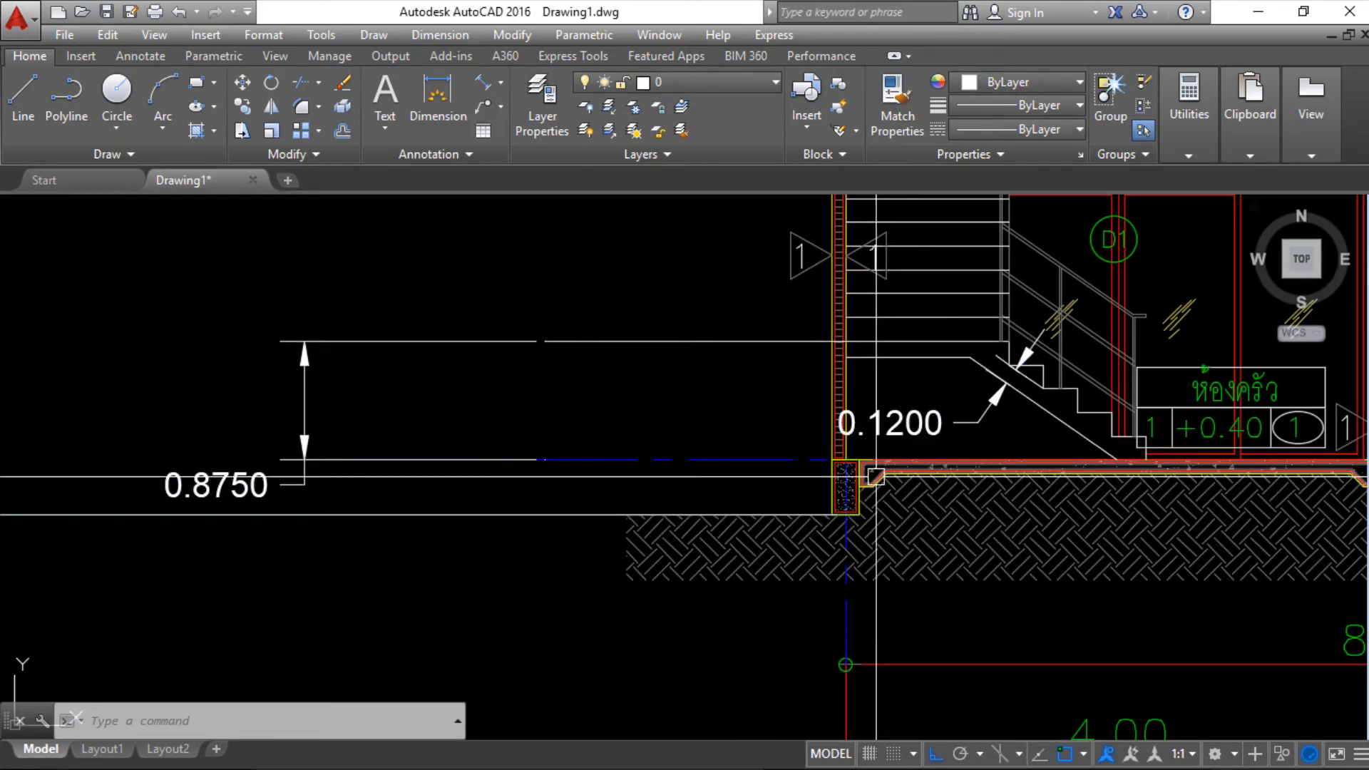
scroll(856, 479, down, 2)
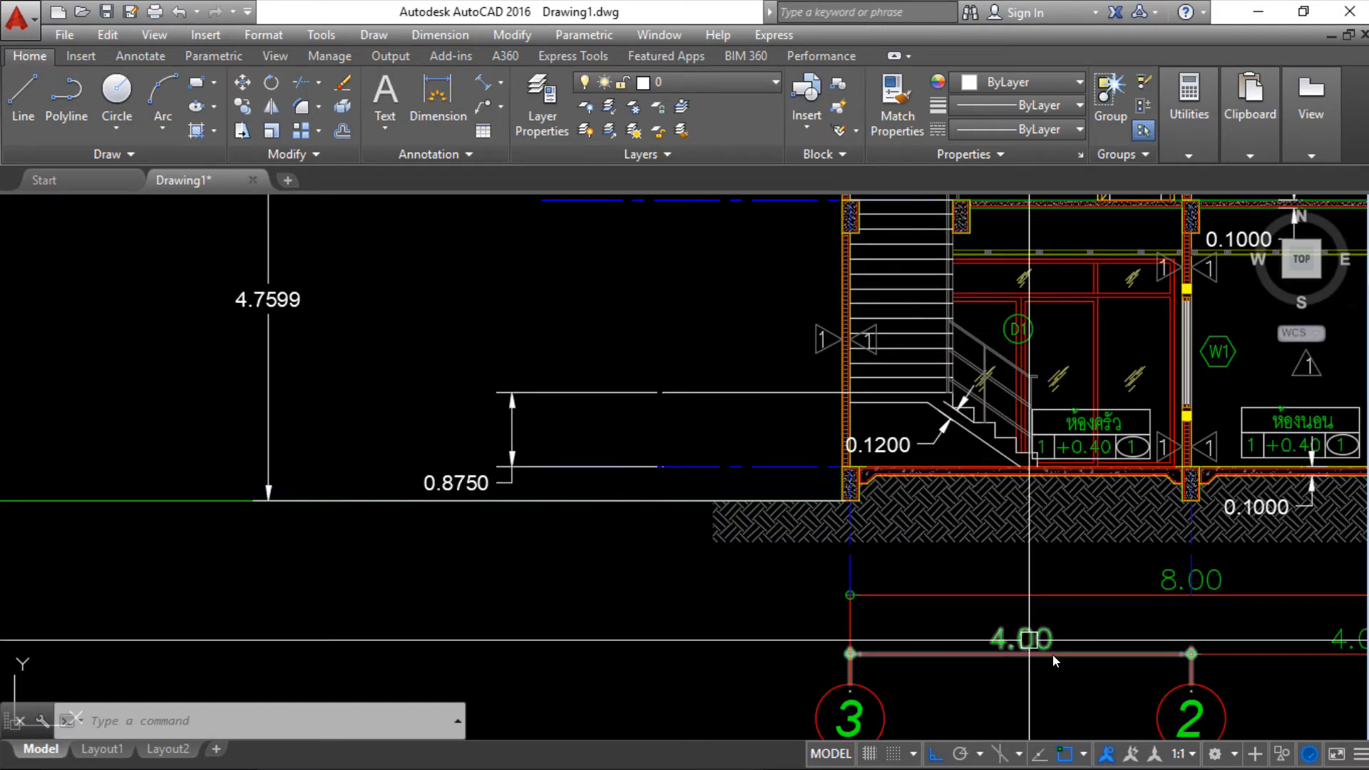
drag(209, 600, 744, 612)
drag(290, 602, 333, 278)
drag(218, 497, 339, 498)
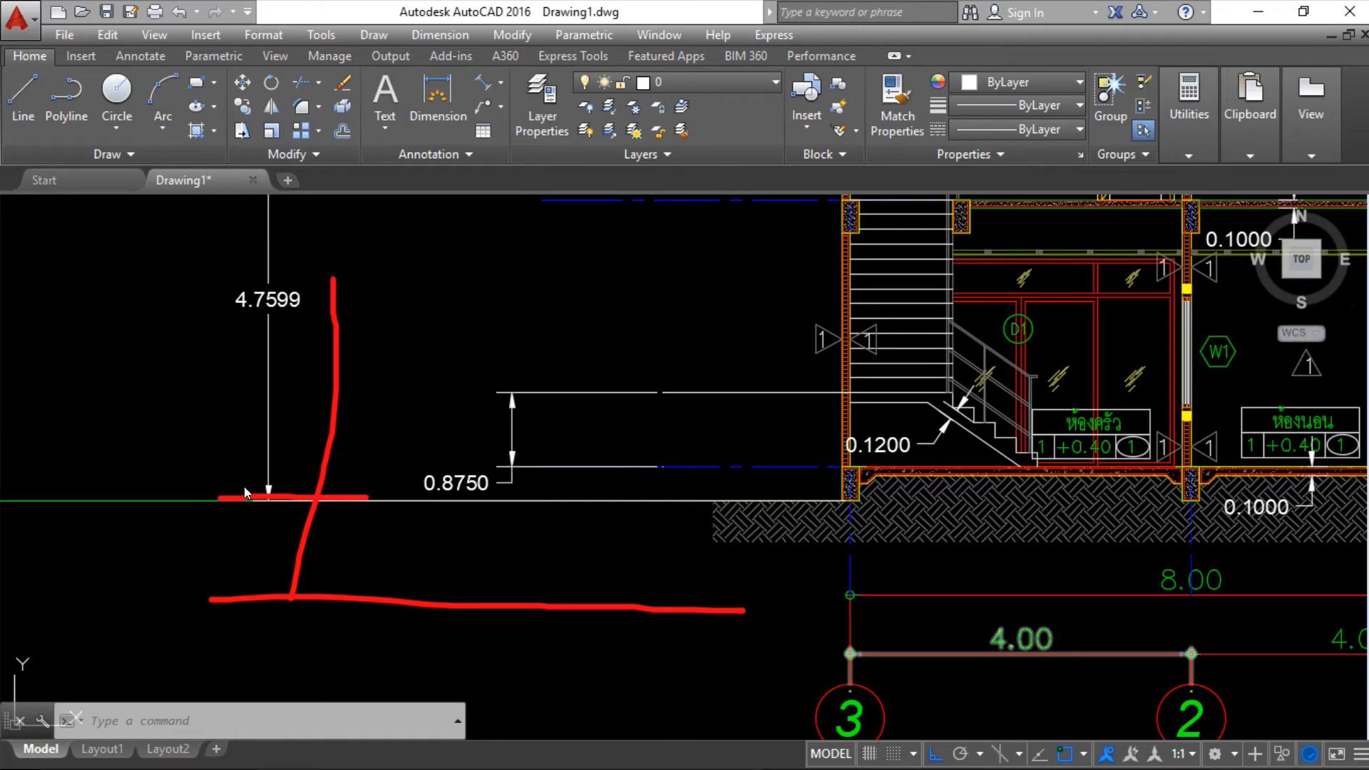
drag(854, 465, 802, 471)
key(Escape)
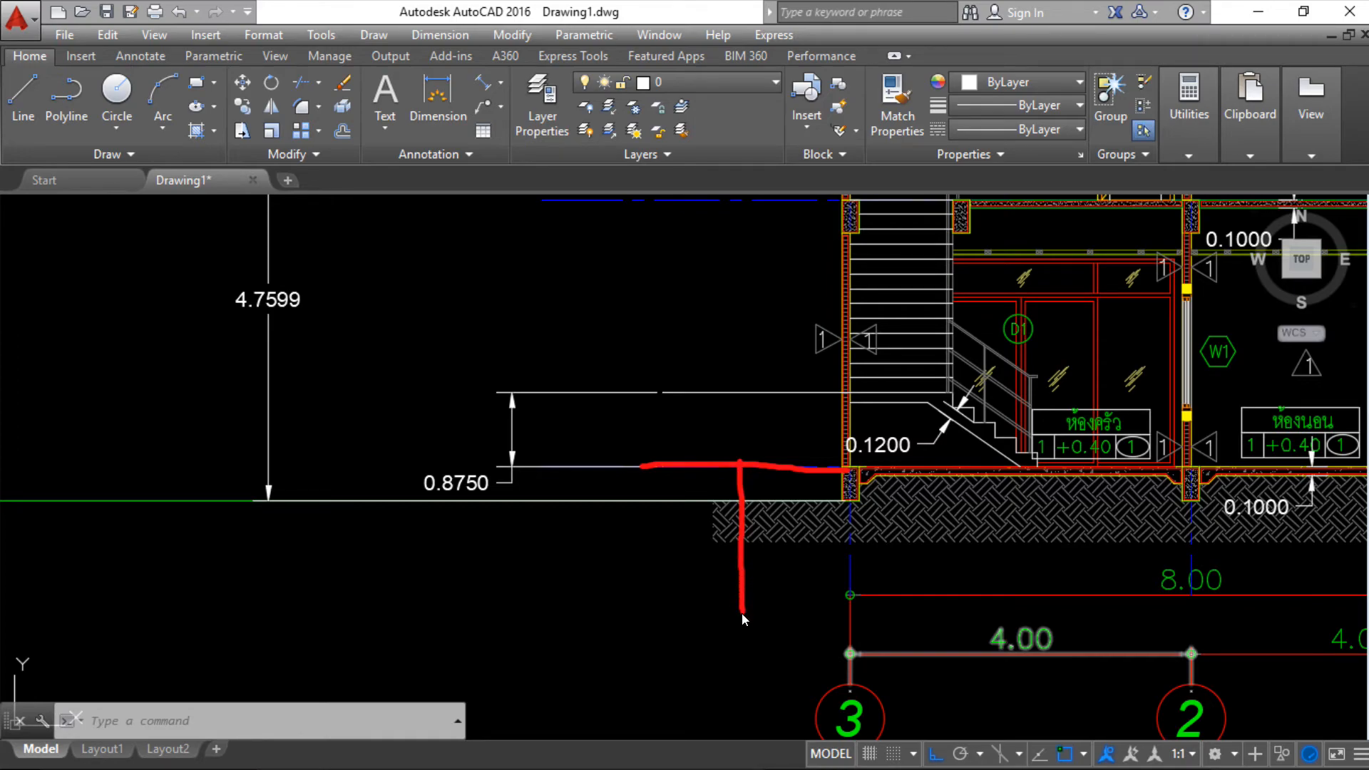
drag(640, 669, 887, 668)
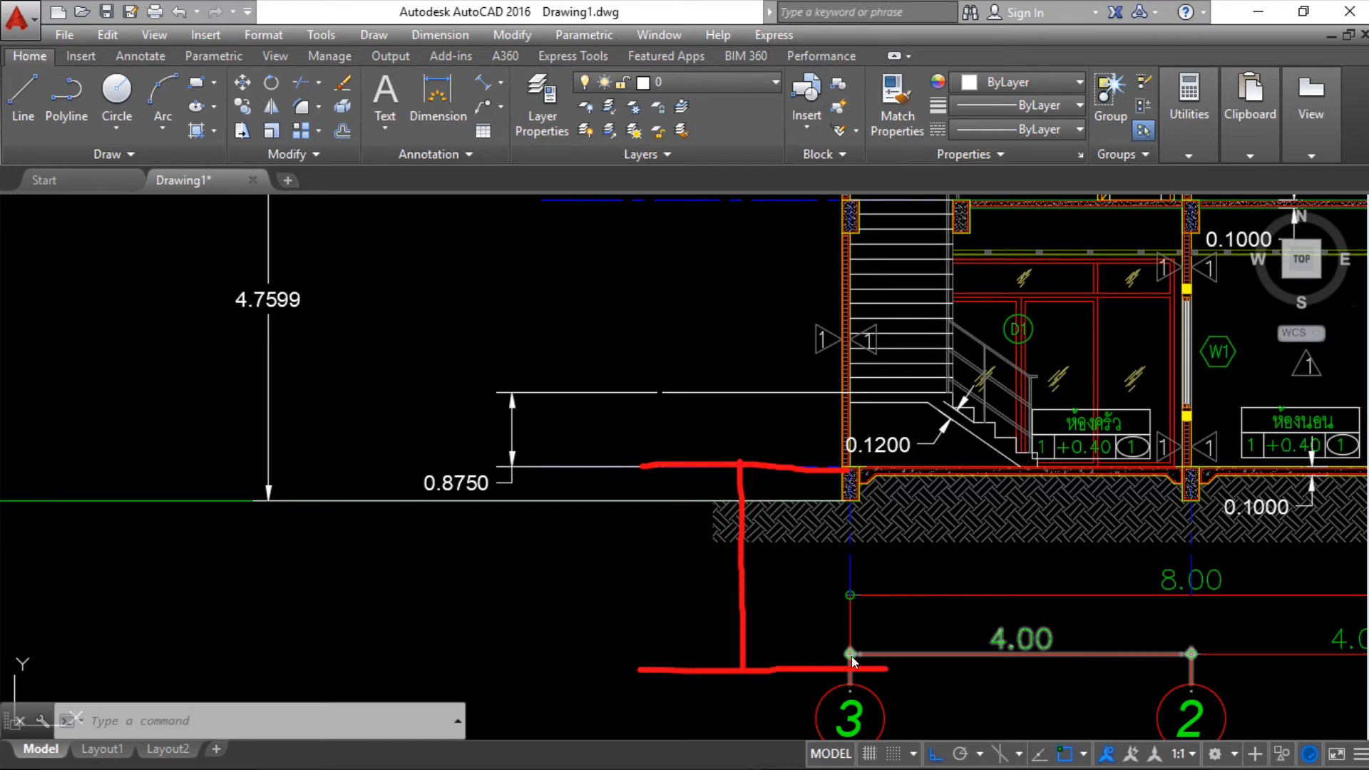
drag(762, 464, 766, 649)
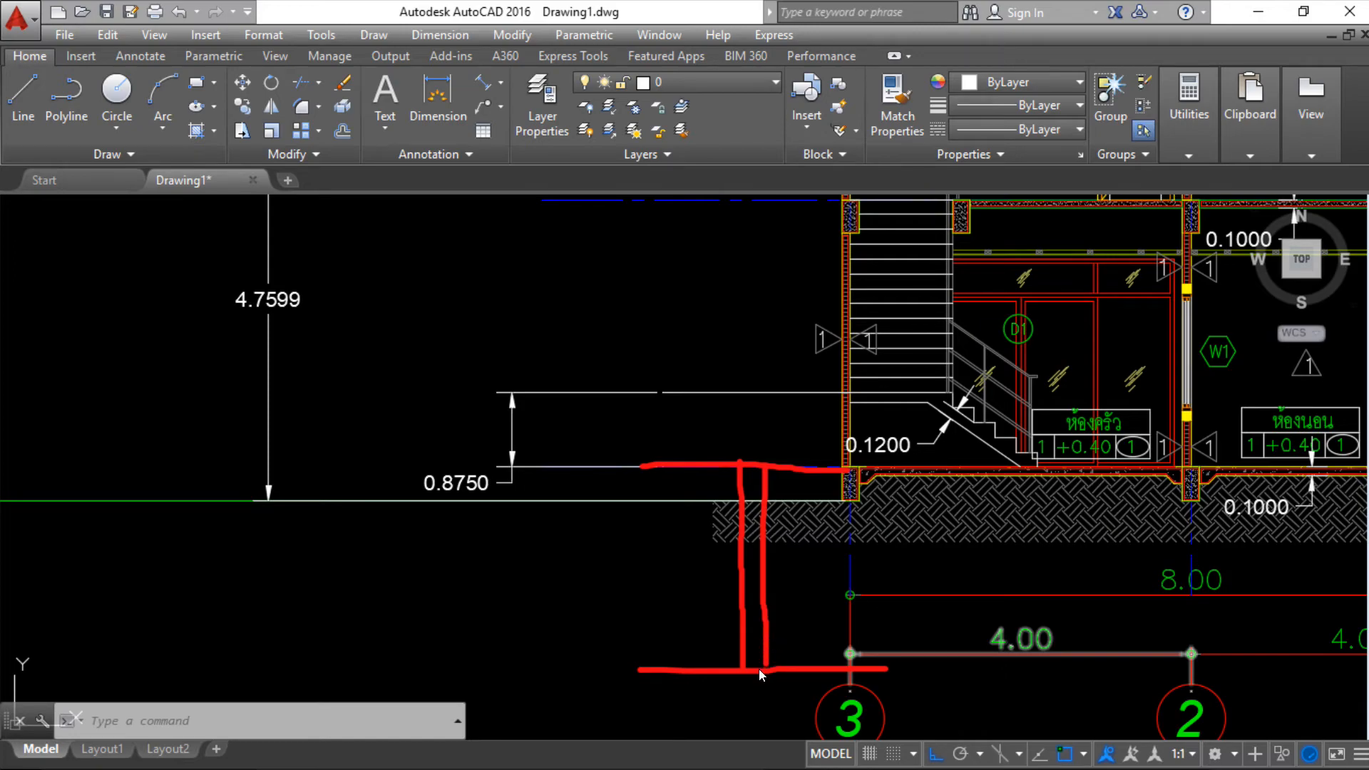
mouse_move(610, 729)
mouse_down()
mouse_move(893, 731)
mouse_move(890, 673)
mouse_move(874, 661)
mouse_up()
drag(625, 676, 469, 674)
drag(512, 467, 509, 691)
drag(477, 589, 468, 536)
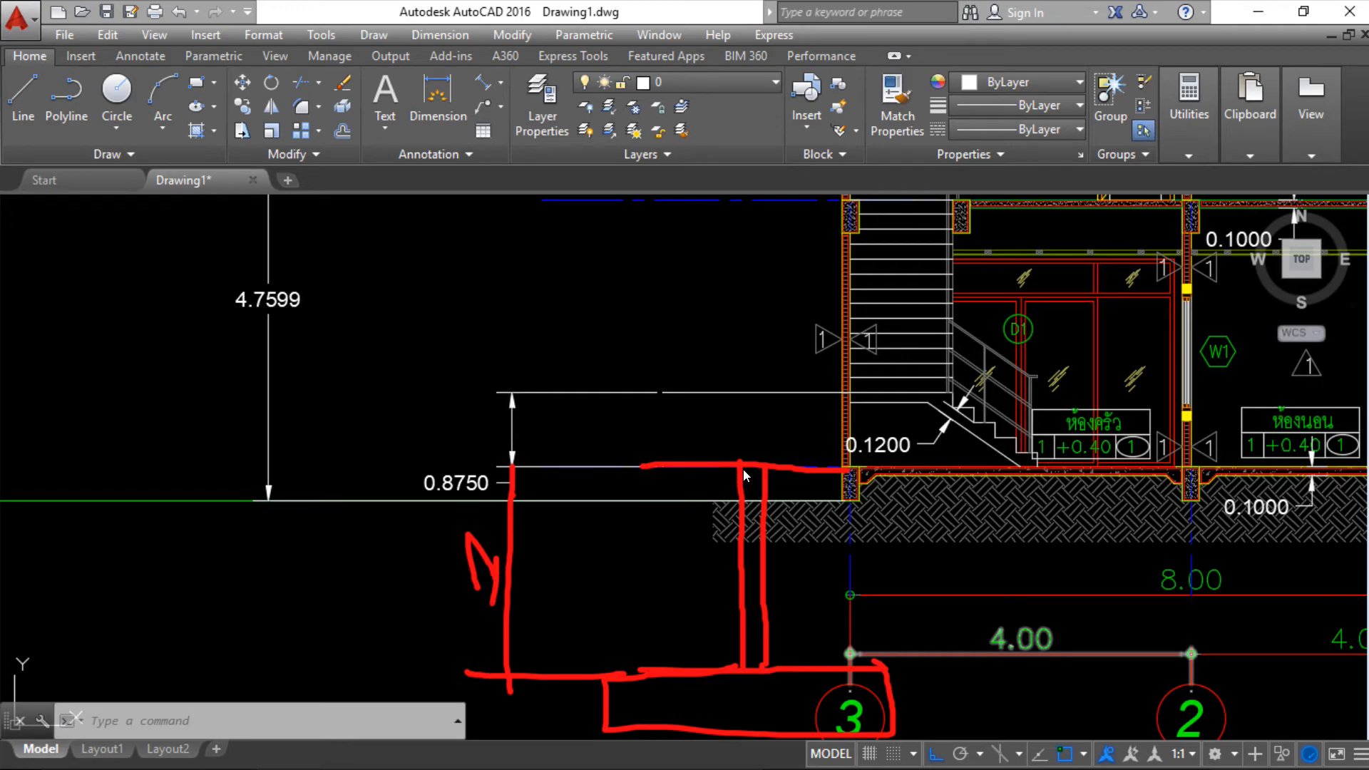
mouse_move(499, 394)
mouse_down()
mouse_move(354, 390)
mouse_move(314, 663)
mouse_move(517, 673)
mouse_up()
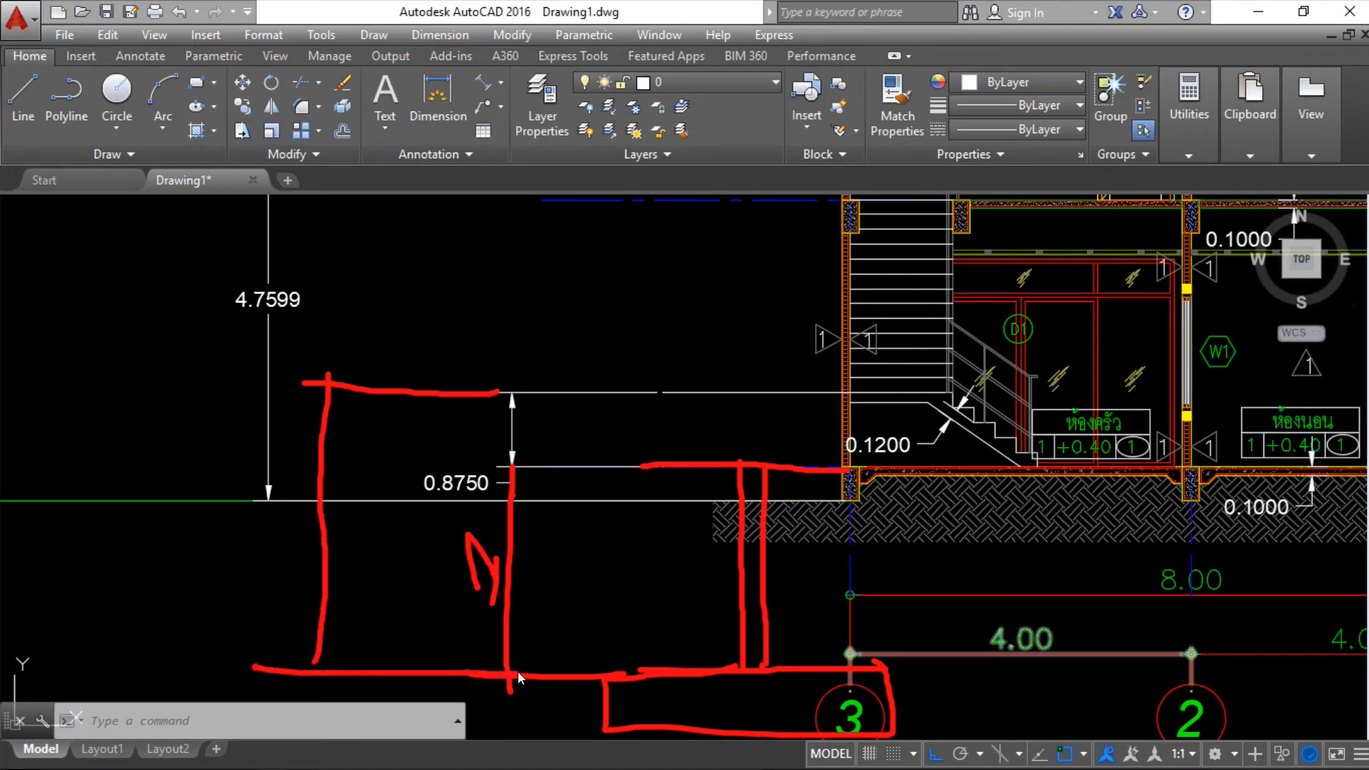
drag(312, 673, 318, 618)
Step: Switch back to ETABS and set the new reference plane's Z ordinate to 1.875 m
key(super)
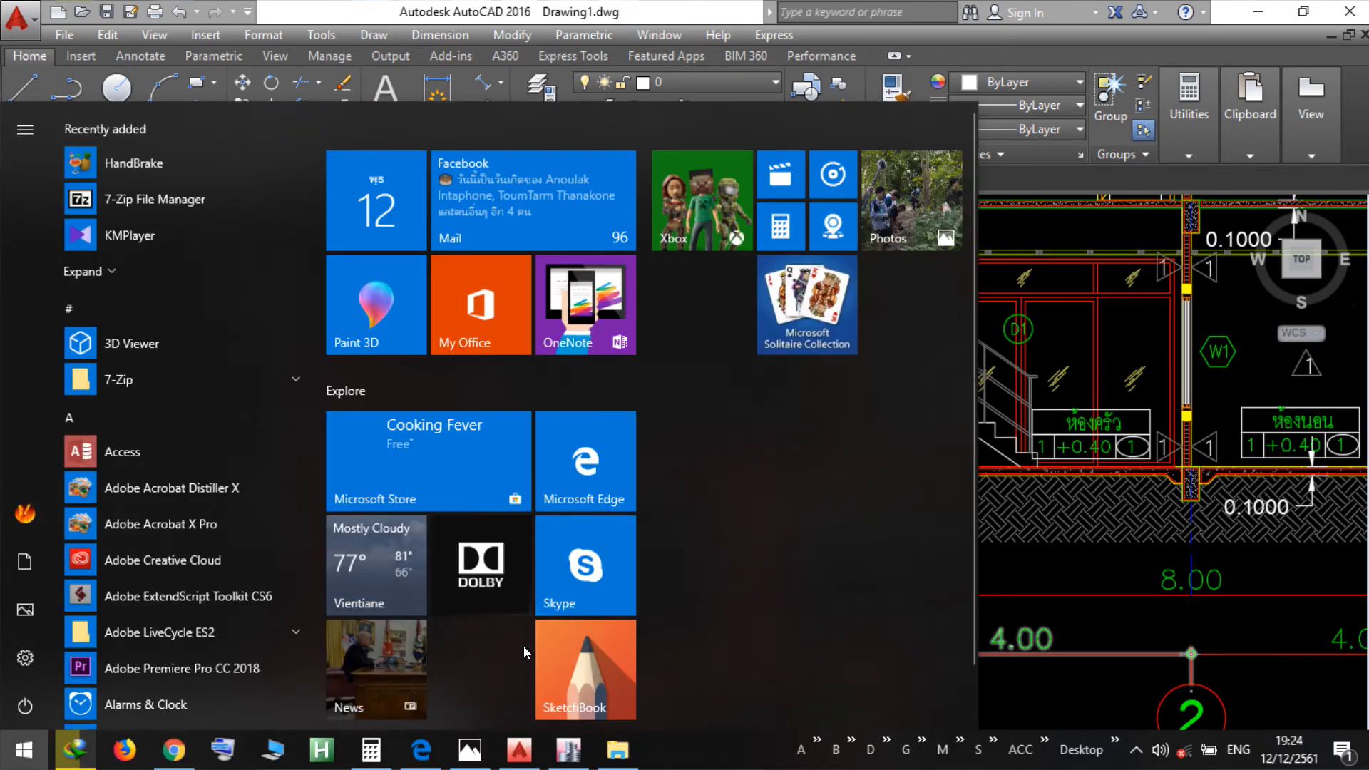
click(559, 763)
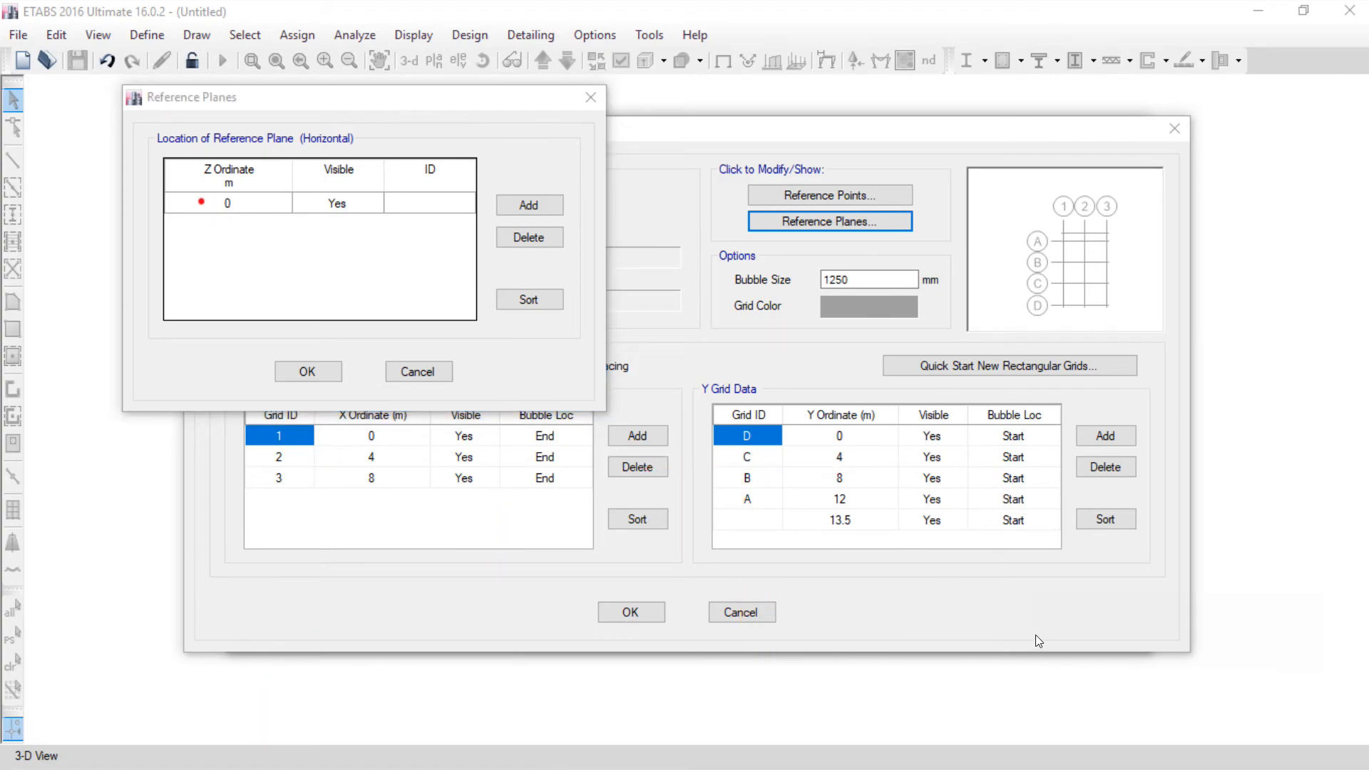
click(263, 203)
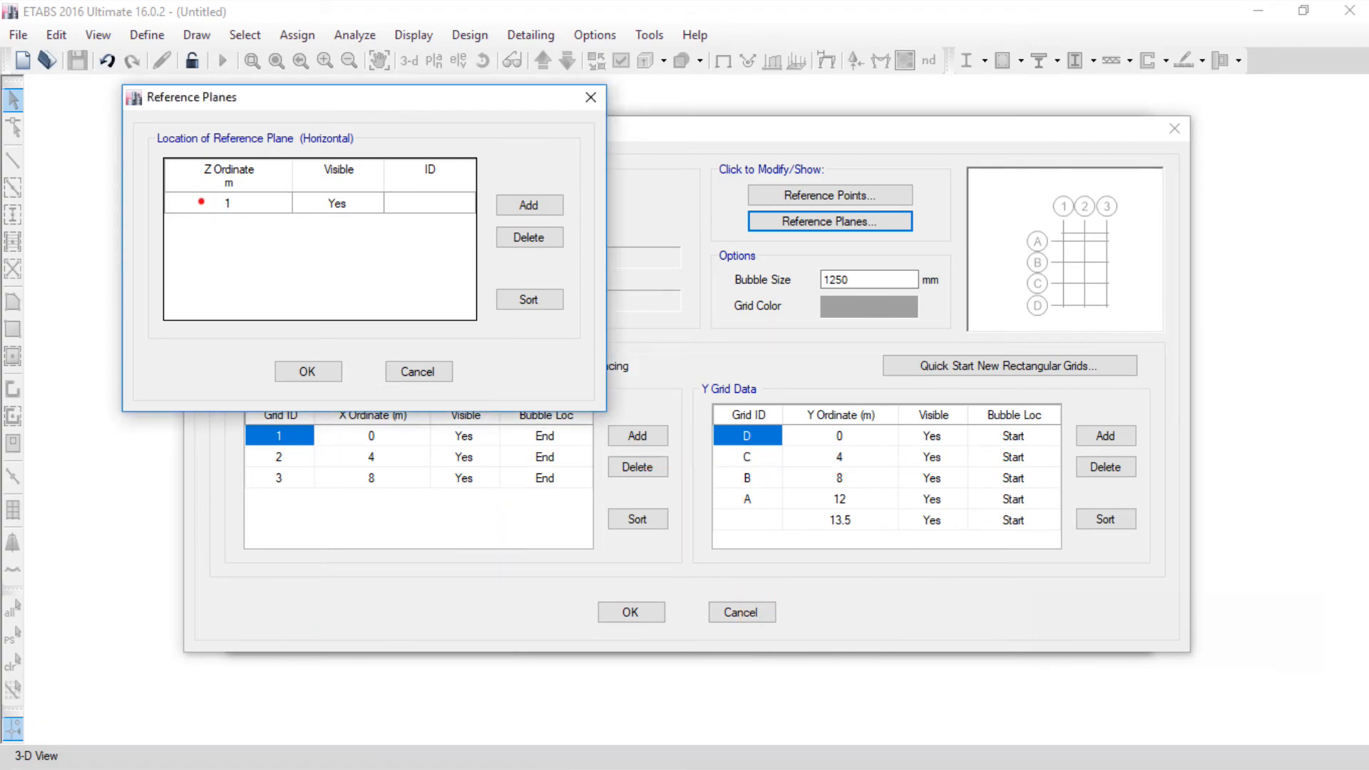
text(1.875)
click(408, 212)
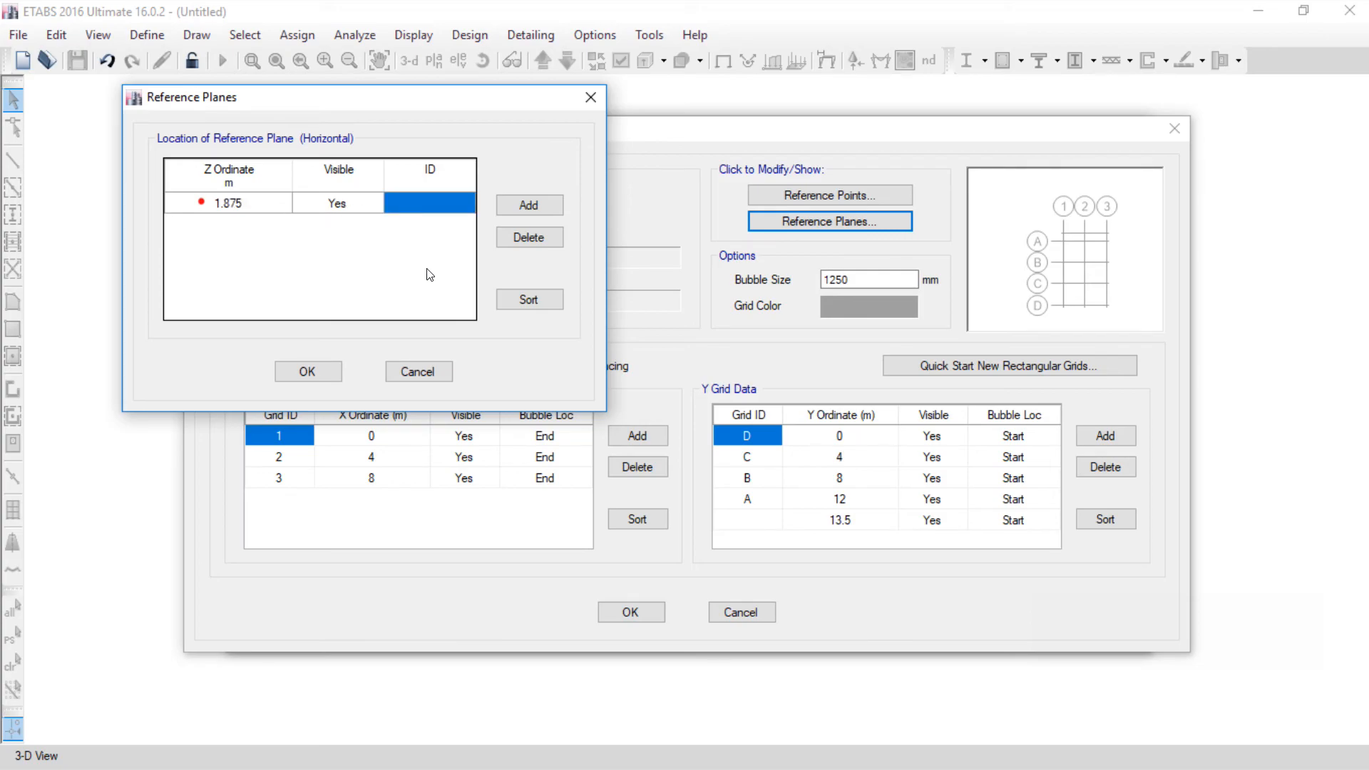
Step: Add a second horizontal reference plane and select its Z ordinate
click(529, 205)
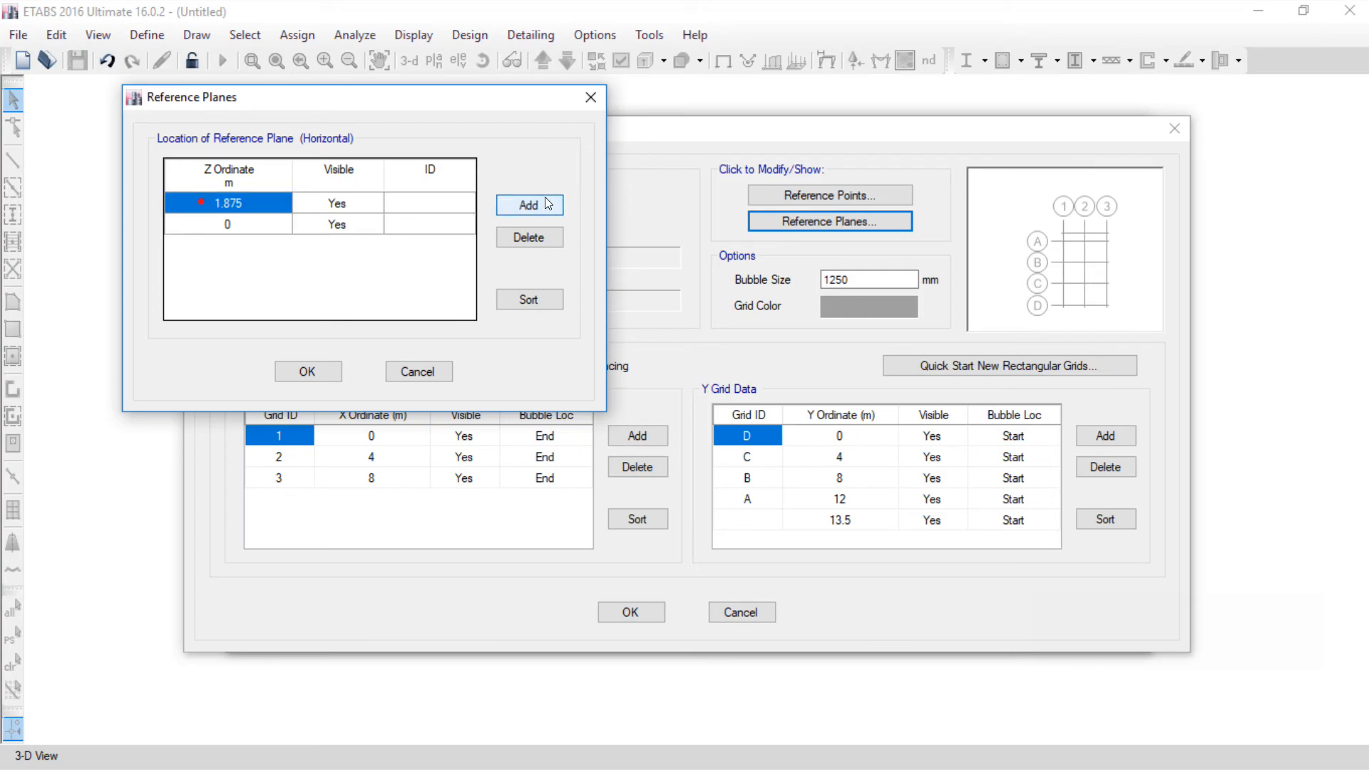
click(226, 225)
double_click(226, 226)
click(455, 211)
click(255, 226)
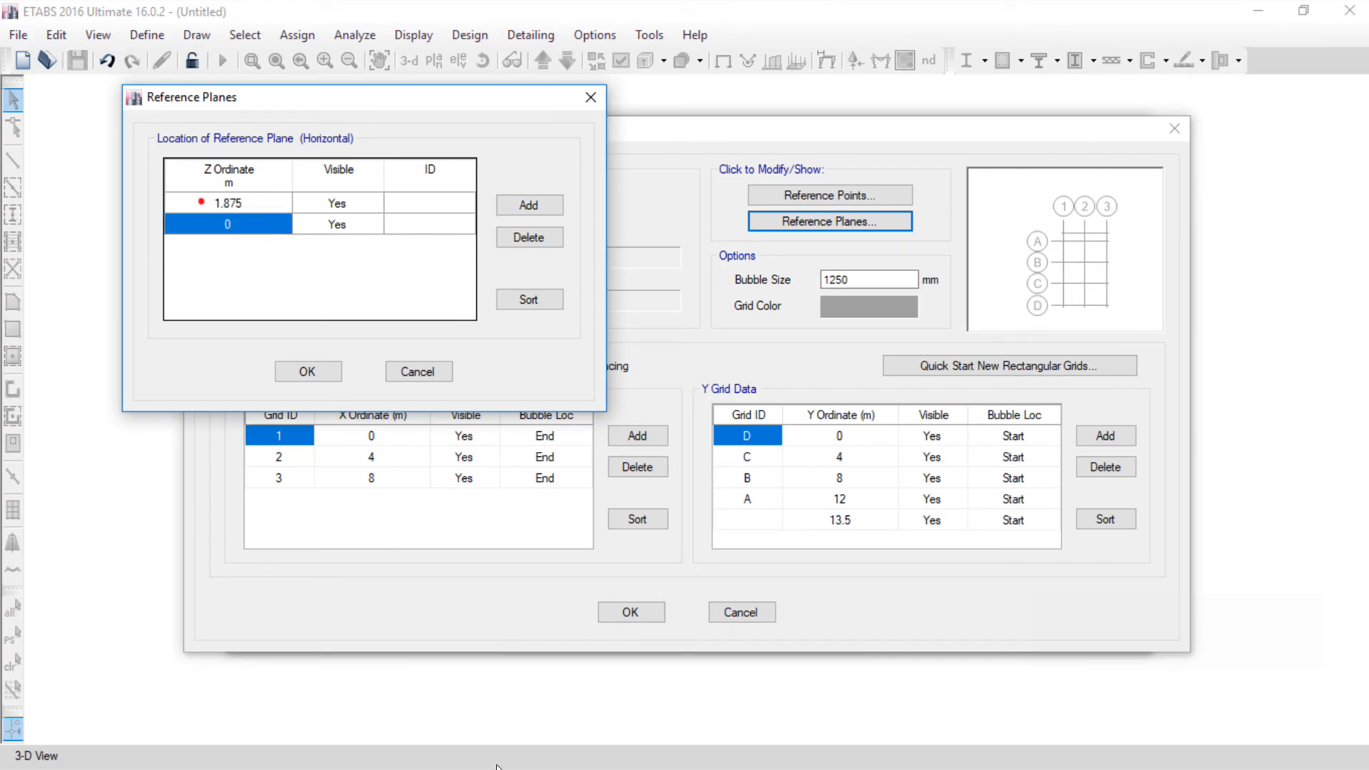
Step: Switch to AutoCAD and examine the roof level dimensions in the building section to find the second reference plane's Z ordinate
key(super)
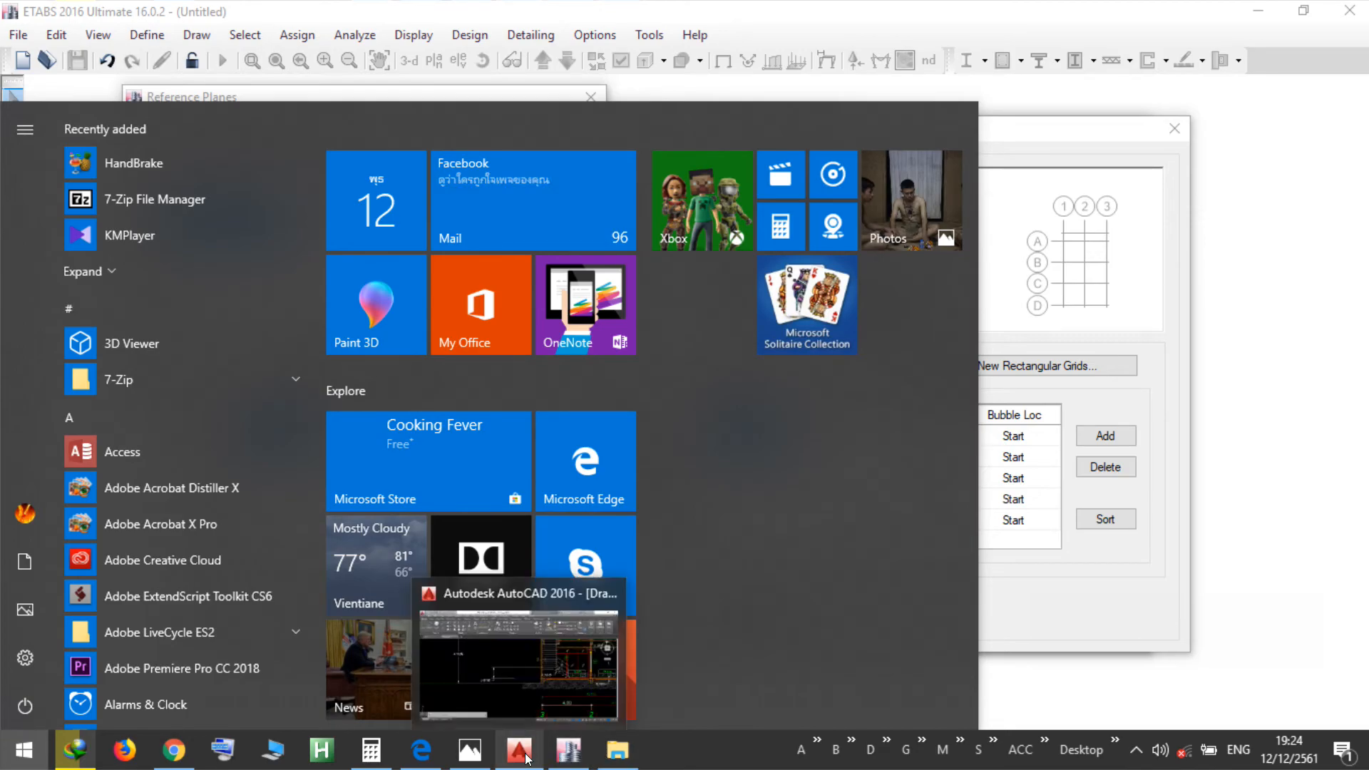
click(527, 758)
scroll(437, 289, down, 3)
mouse_move(437, 289)
middle_down()
mouse_move(527, 588)
mouse_move(546, 197)
middle_up()
middle_drag(564, 628, 576, 492)
scroll(552, 493, up, 3)
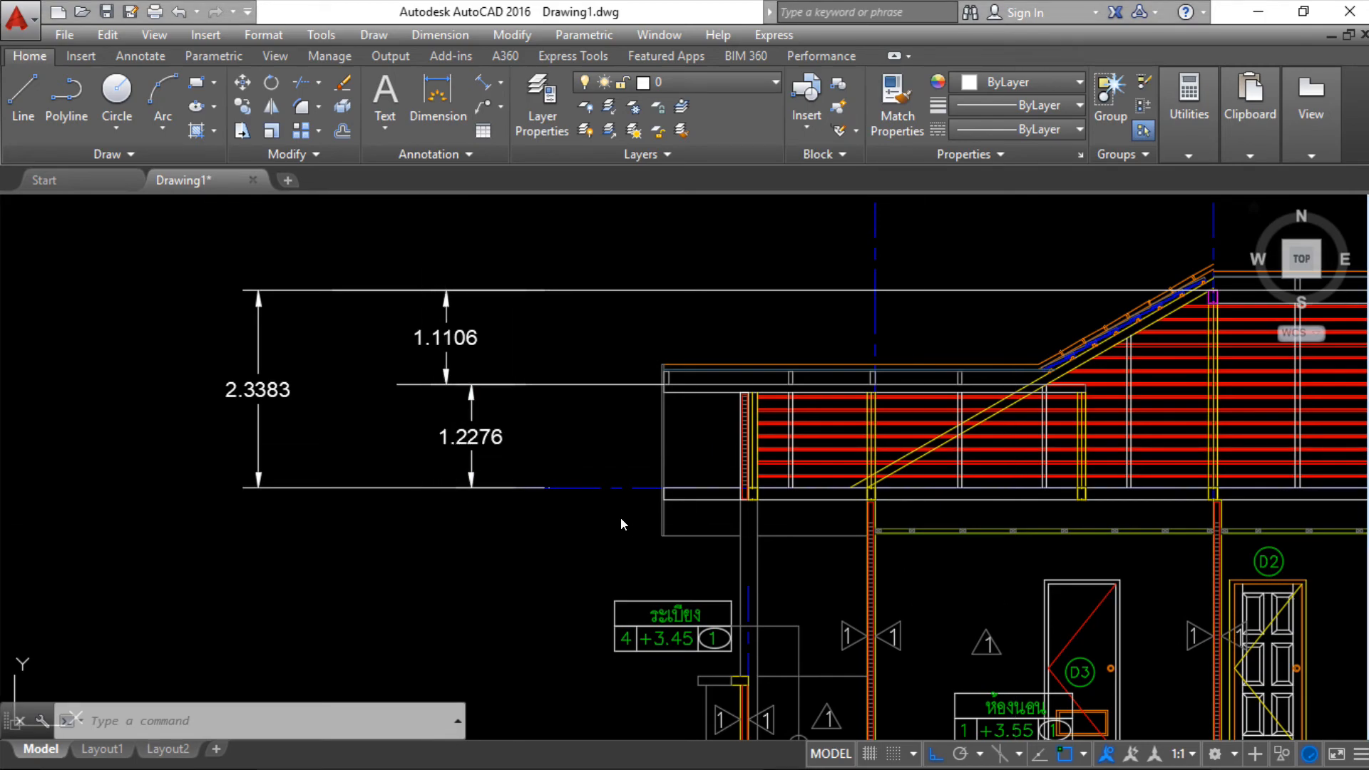
Step: Switch back to ETABS, set the second reference plane's Z ordinate to 1.2276 m, and accept the reference planes and grid system data
key(super)
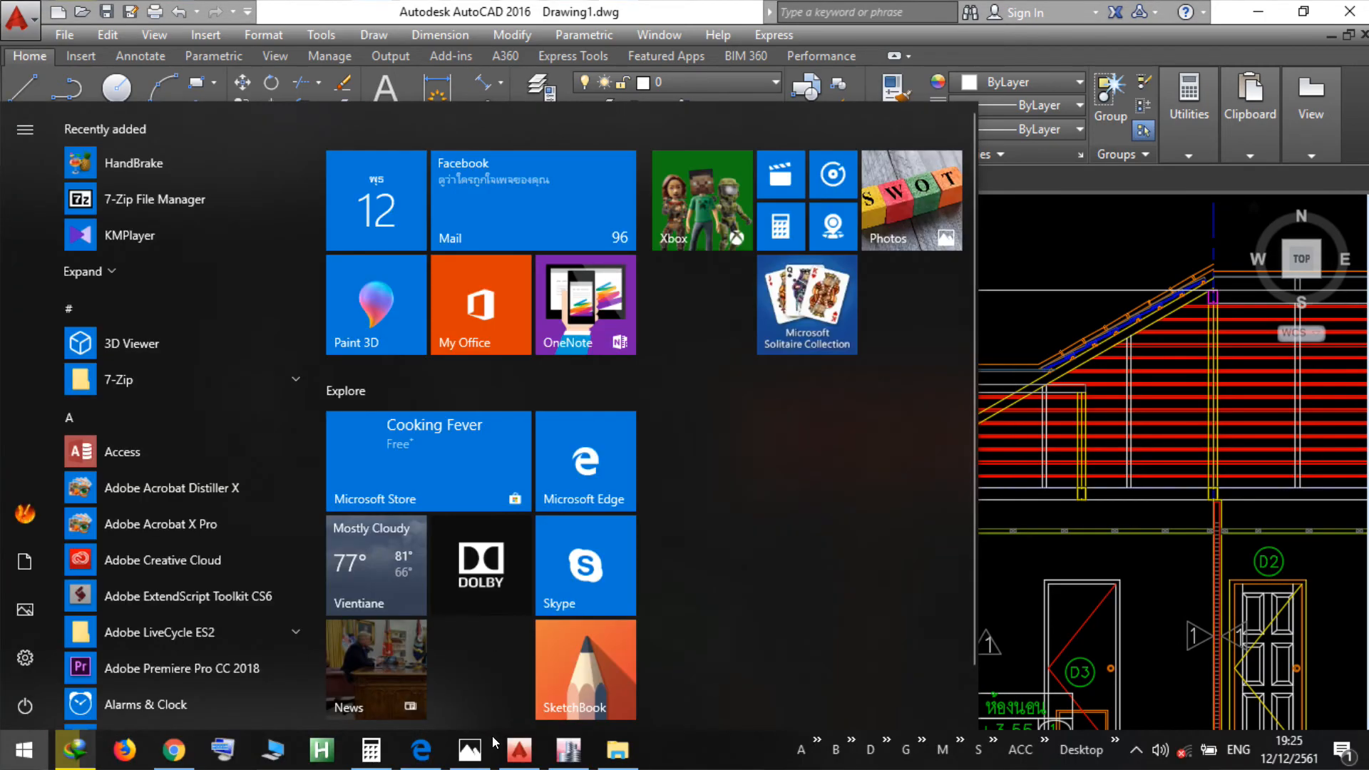
click(568, 753)
text(1)
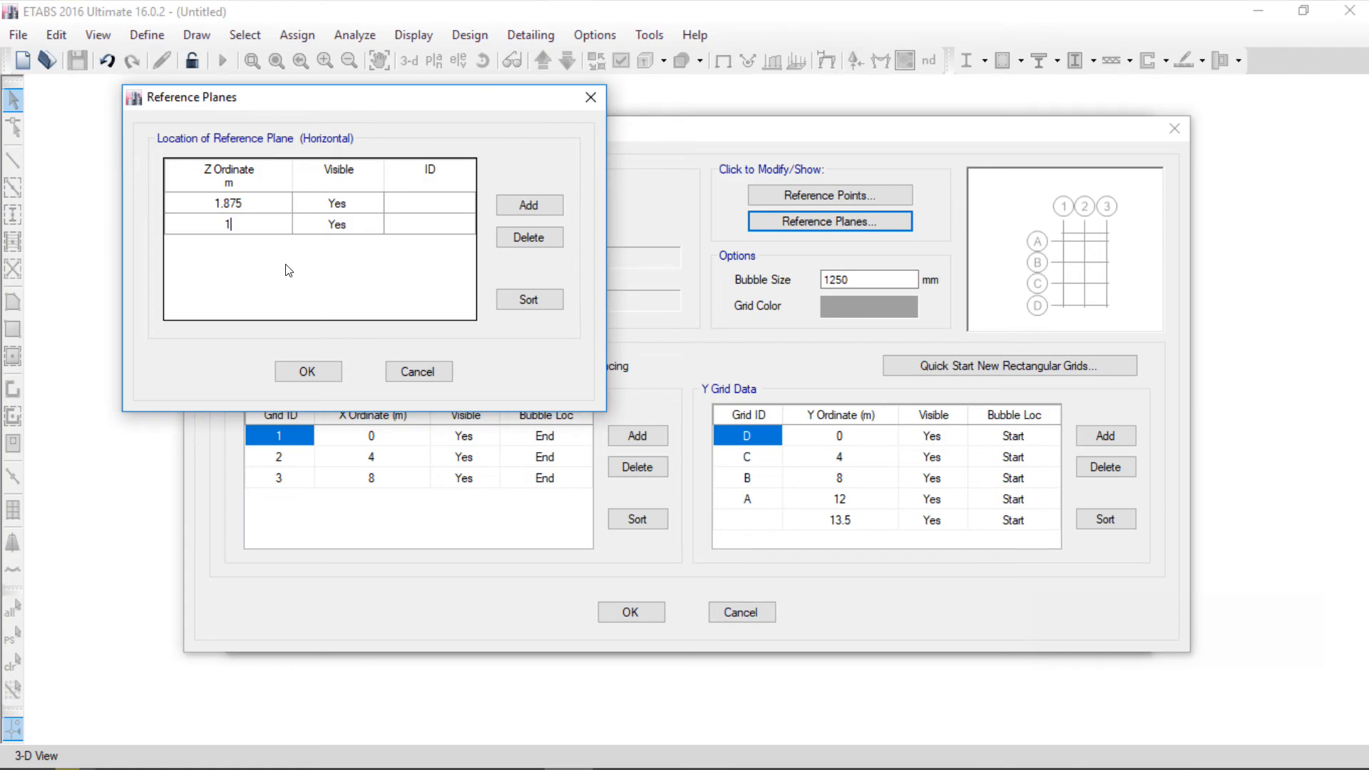
text(.2276)
click(306, 371)
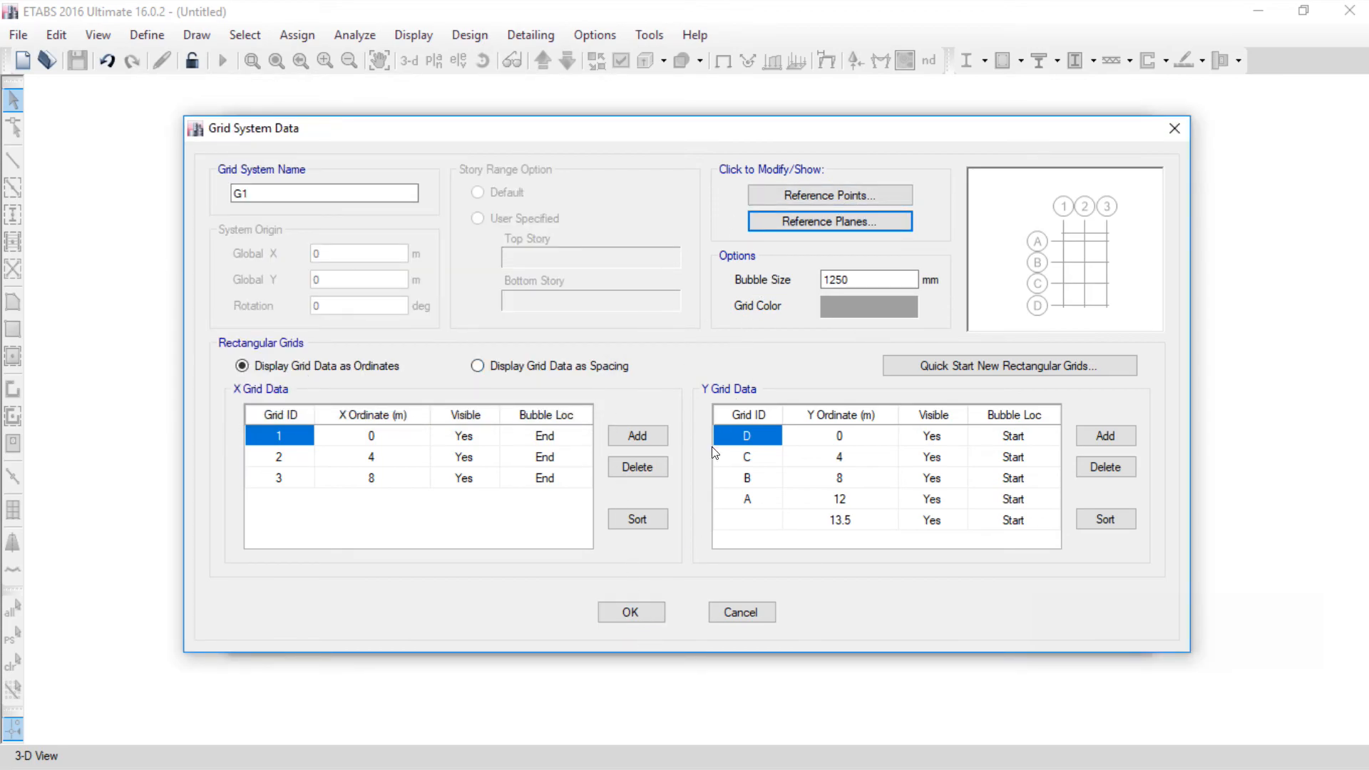
click(617, 607)
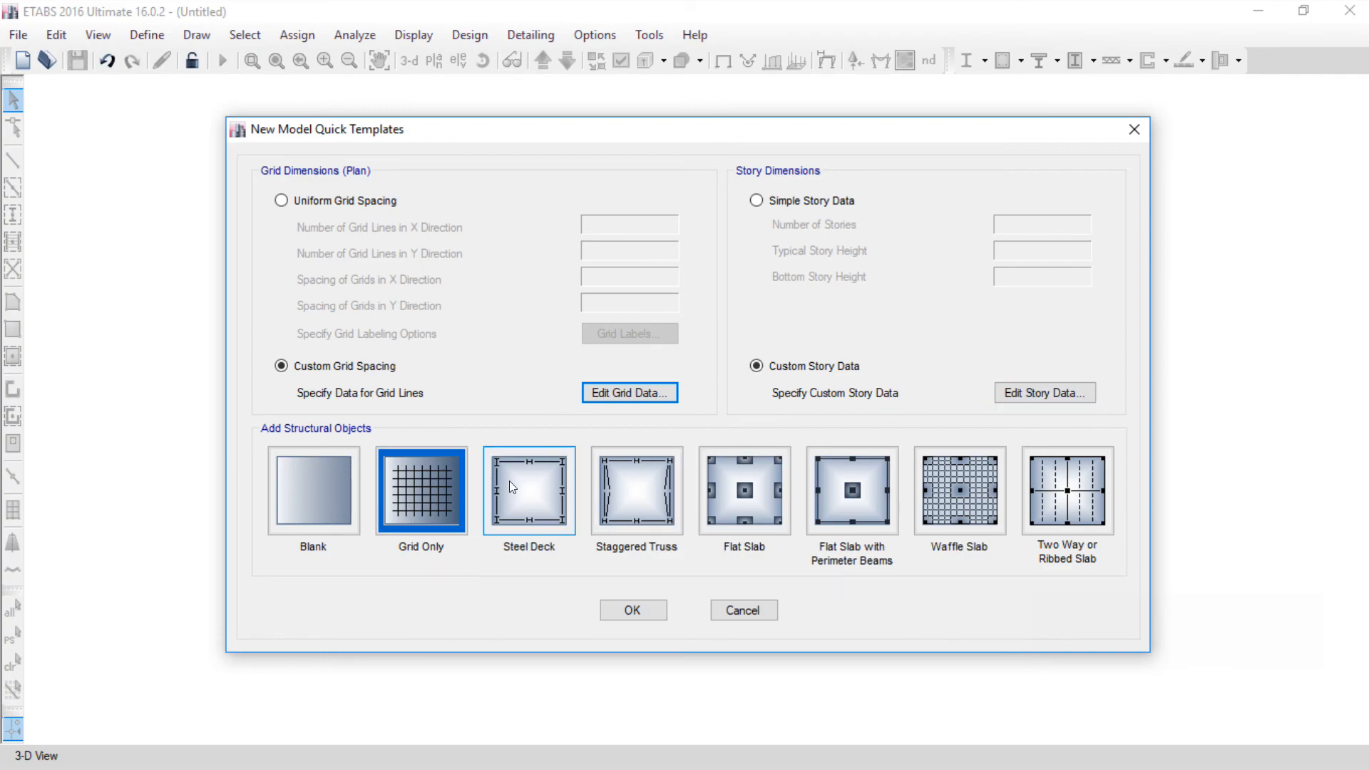
key(ctrl+2)
mouse_move(1123, 514)
mouse_down()
mouse_move(1030, 456)
mouse_move(319, 465)
mouse_move(1110, 529)
mouse_up()
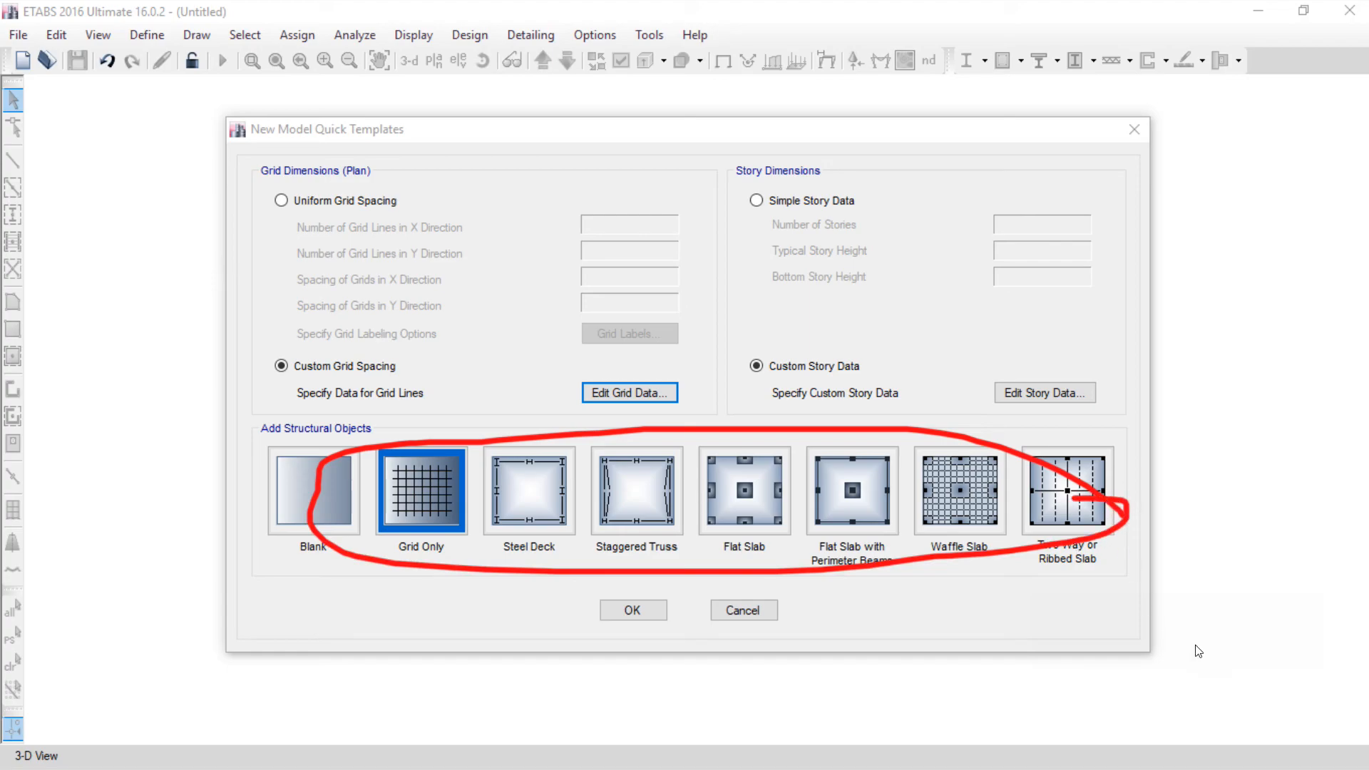
key(Escape)
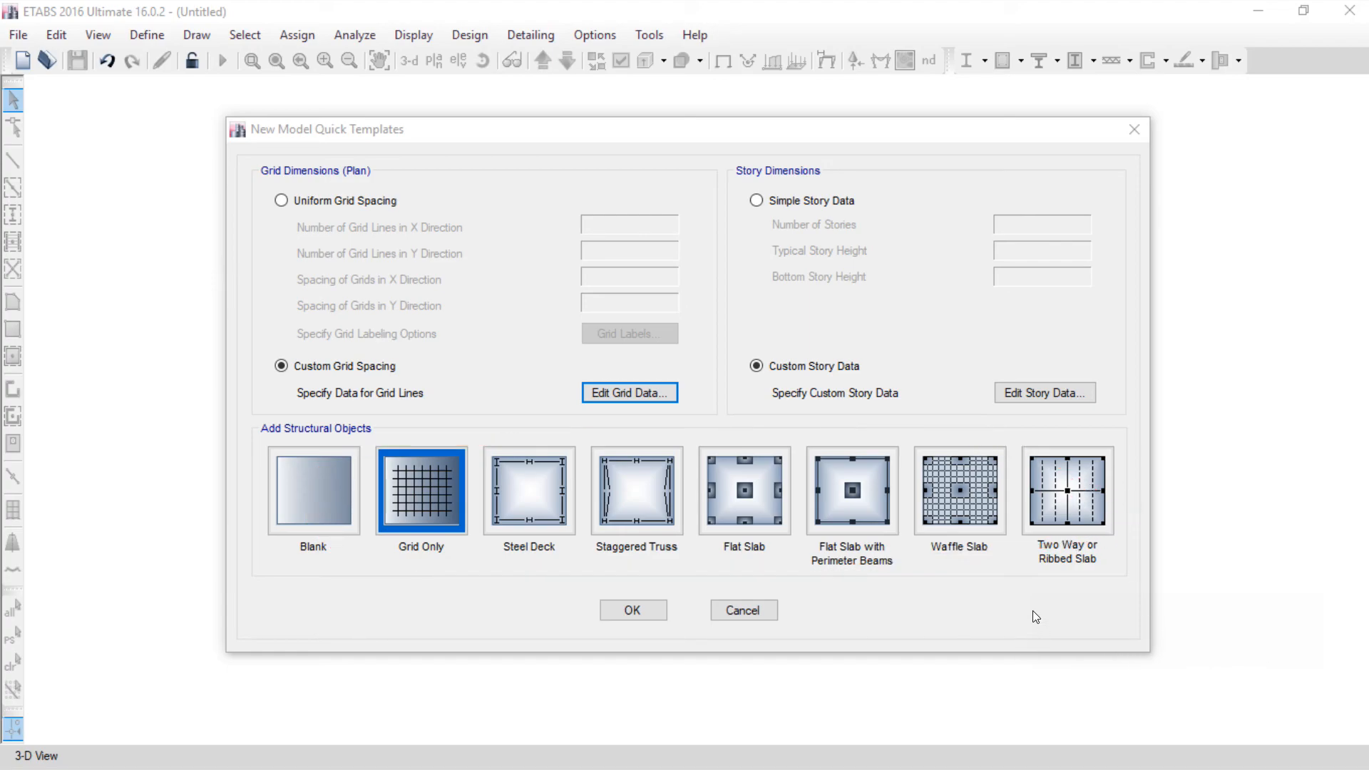
mouse_move(1119, 470)
mouse_down()
mouse_move(1045, 491)
mouse_move(1070, 470)
mouse_up()
mouse_move(964, 460)
mouse_down()
mouse_move(931, 513)
mouse_move(971, 462)
mouse_up()
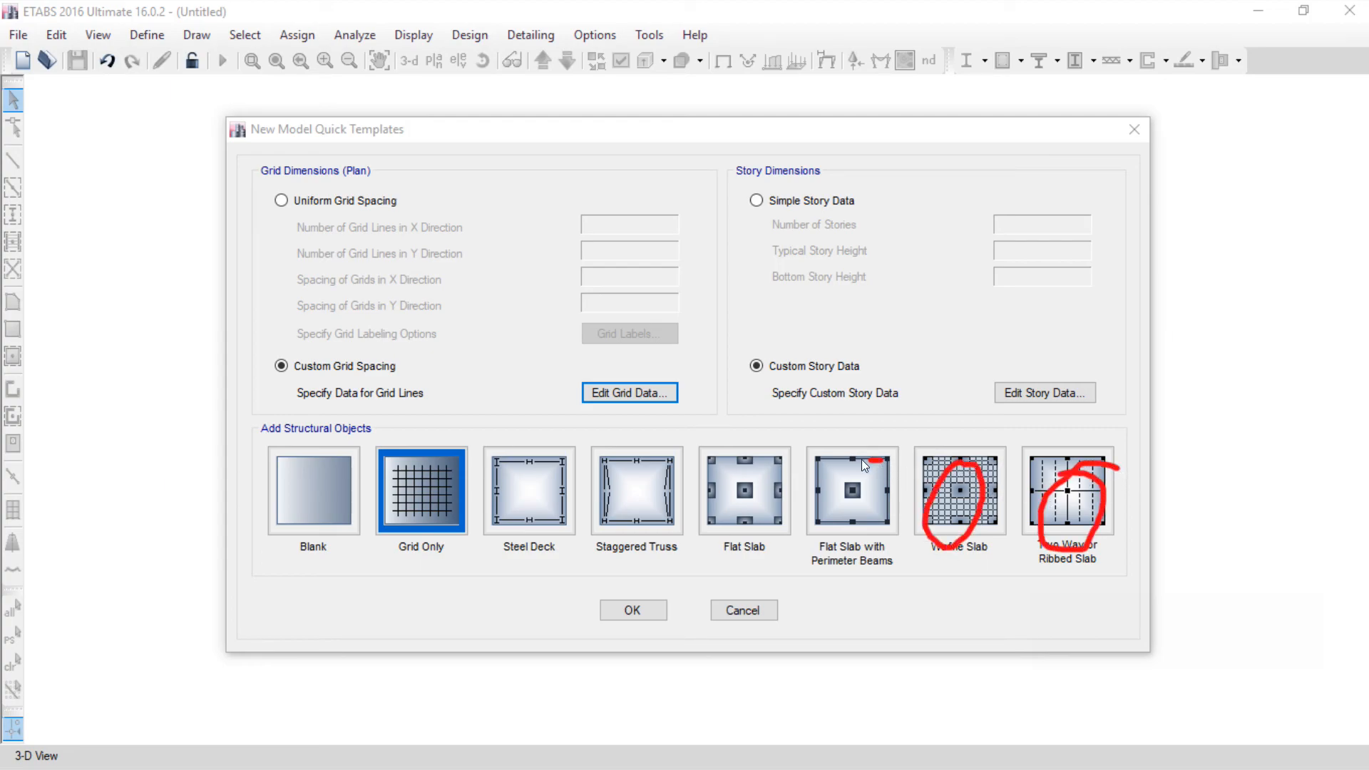
drag(873, 461, 892, 475)
drag(759, 468, 750, 476)
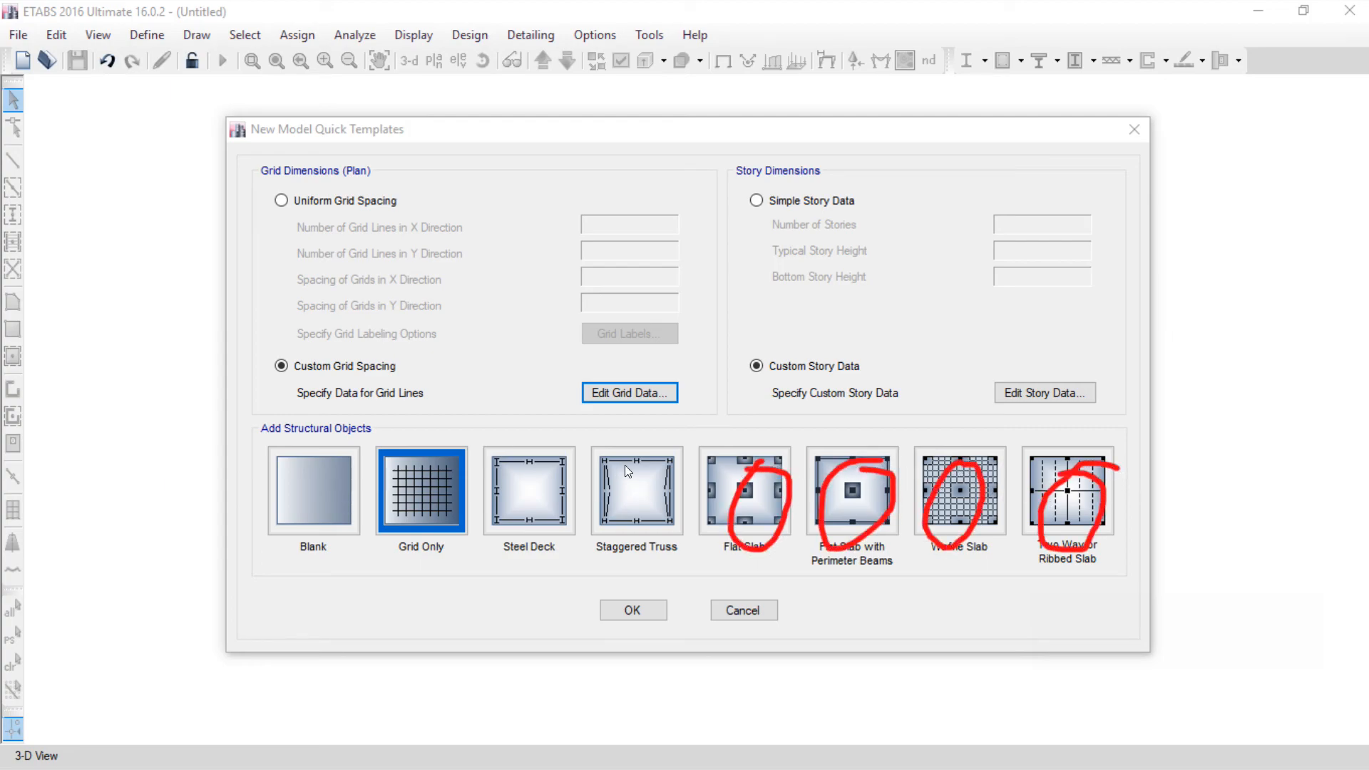
drag(723, 561, 1091, 565)
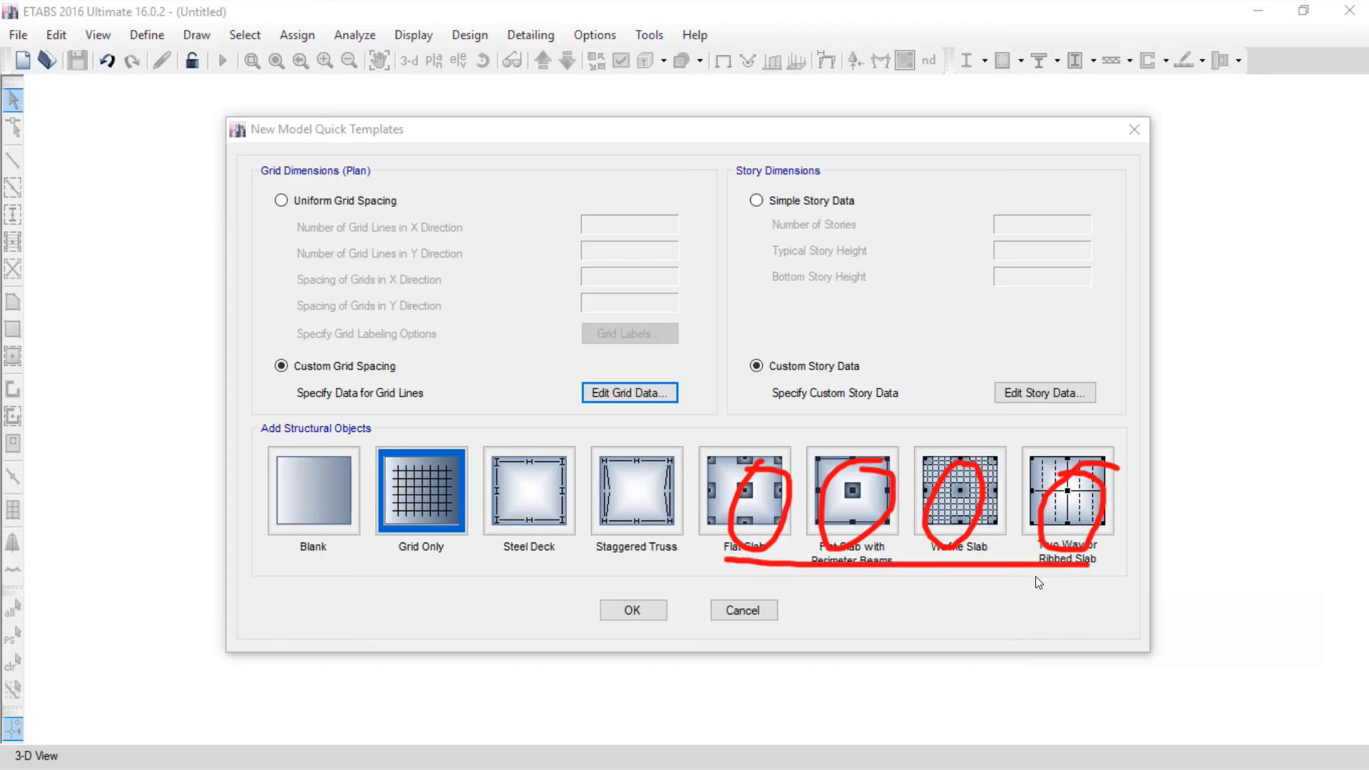
mouse_move(715, 556)
mouse_down()
mouse_move(784, 474)
mouse_move(1109, 492)
mouse_move(902, 570)
mouse_move(700, 558)
mouse_up()
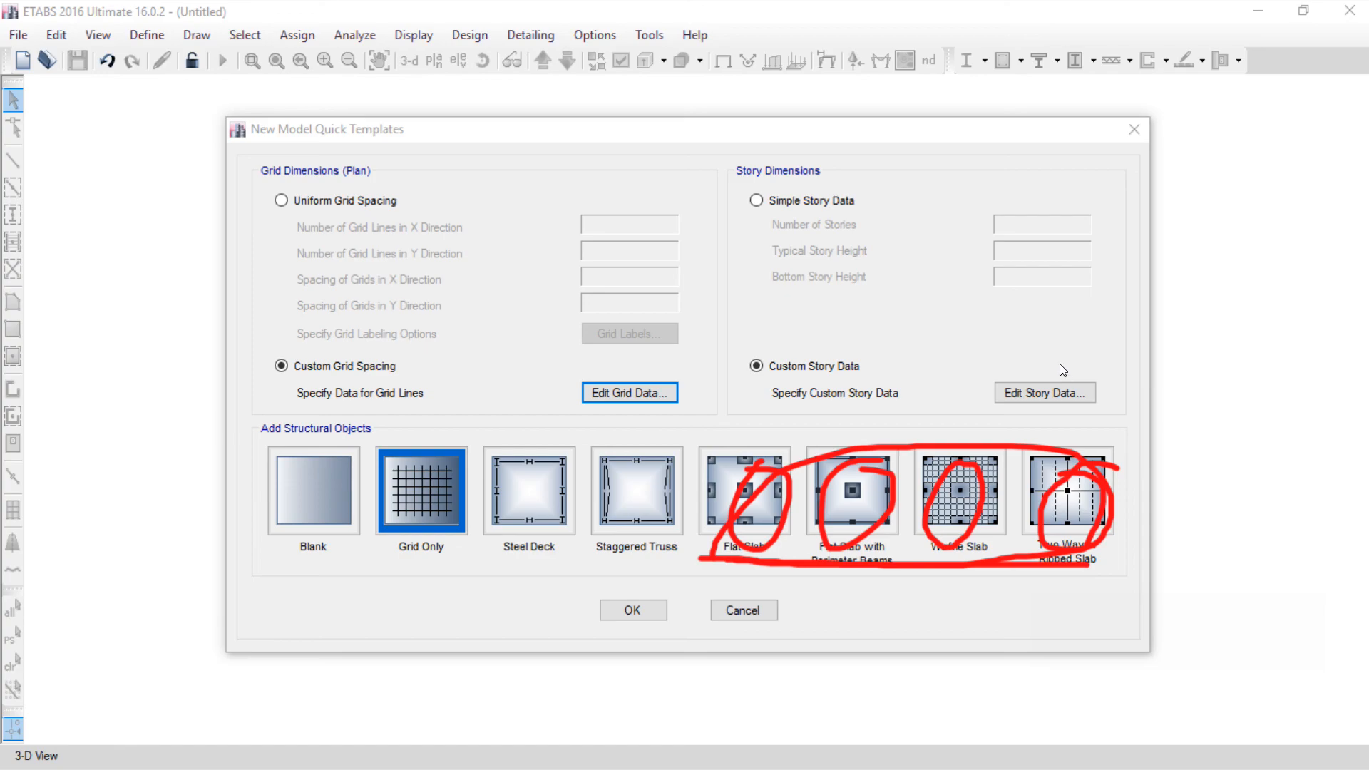
drag(1005, 395, 1088, 381)
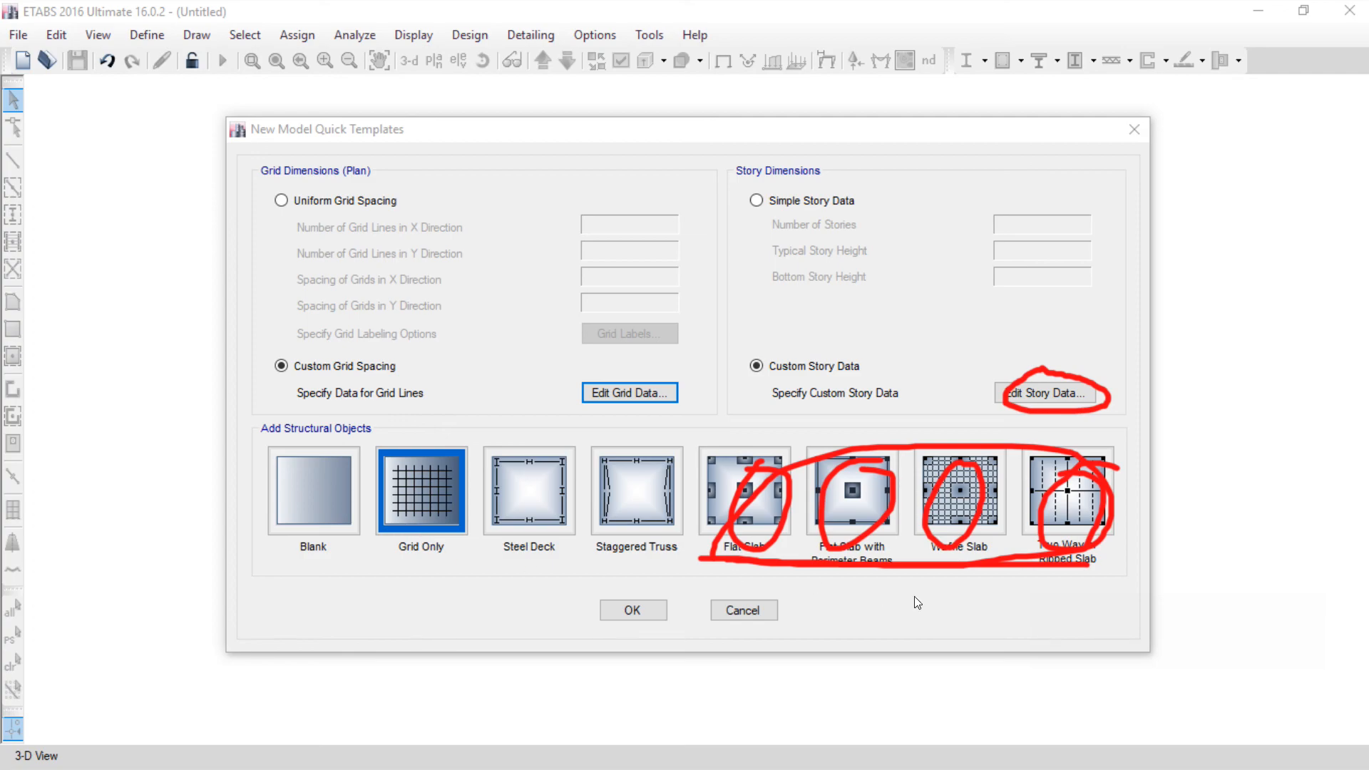
mouse_move(417, 431)
mouse_down()
mouse_move(385, 505)
mouse_move(433, 428)
mouse_up()
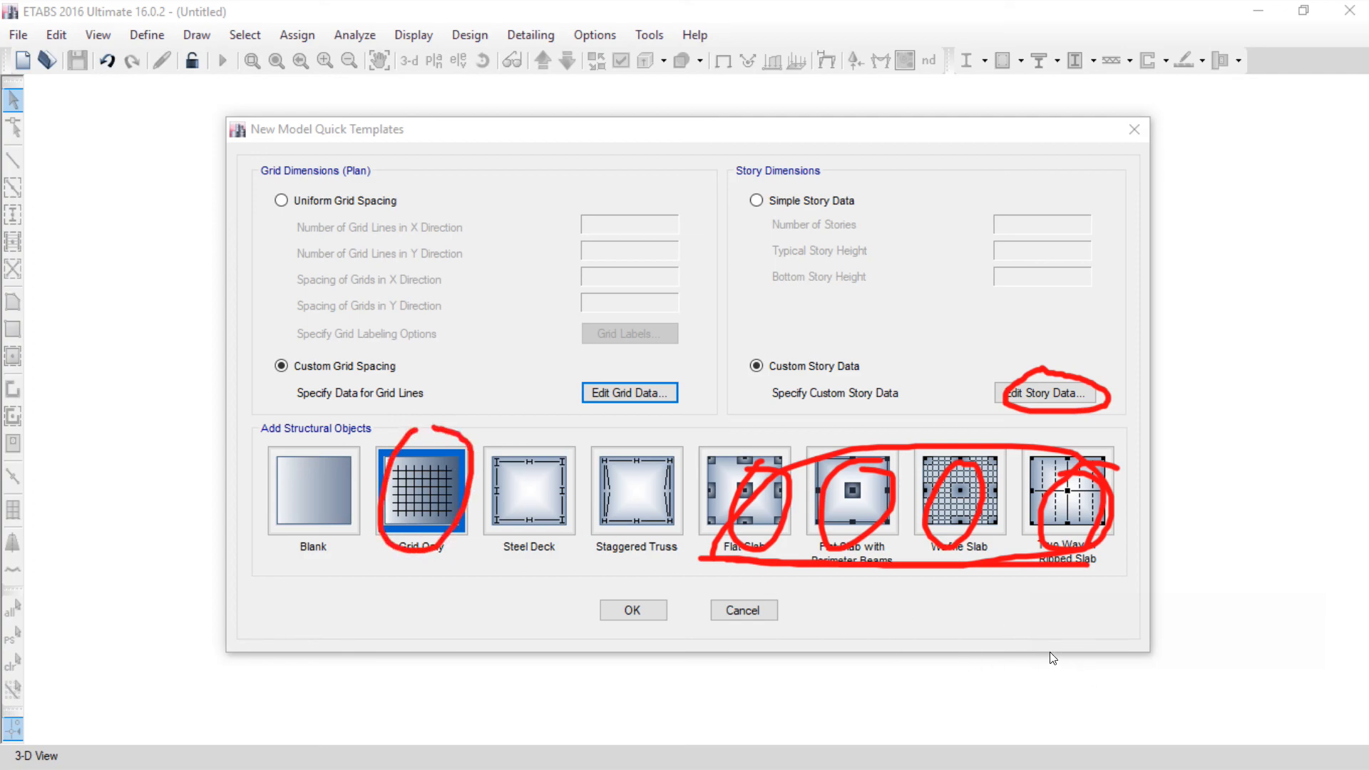
click(1273, 645)
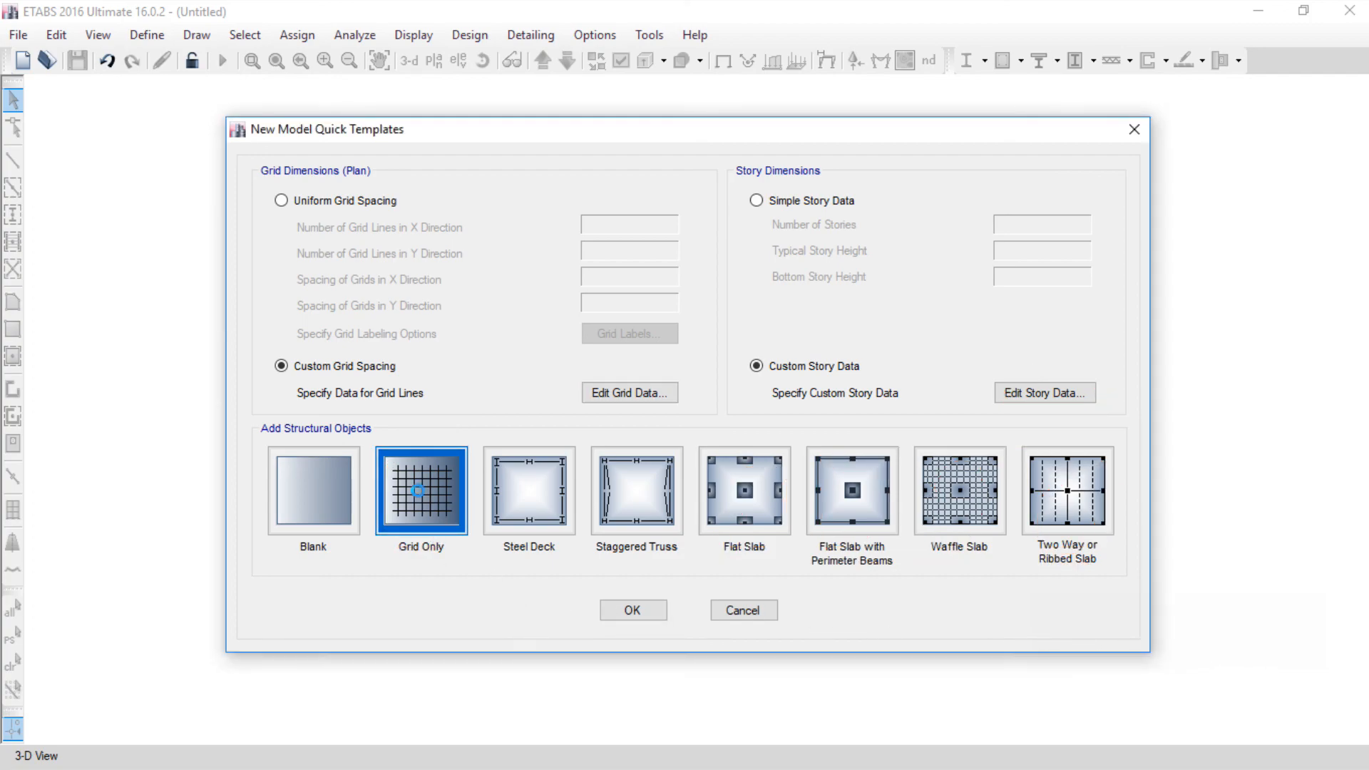
Step: Create the model from the Grid Only template and save it as Test in the 12-12-2018 Test folder
click(650, 610)
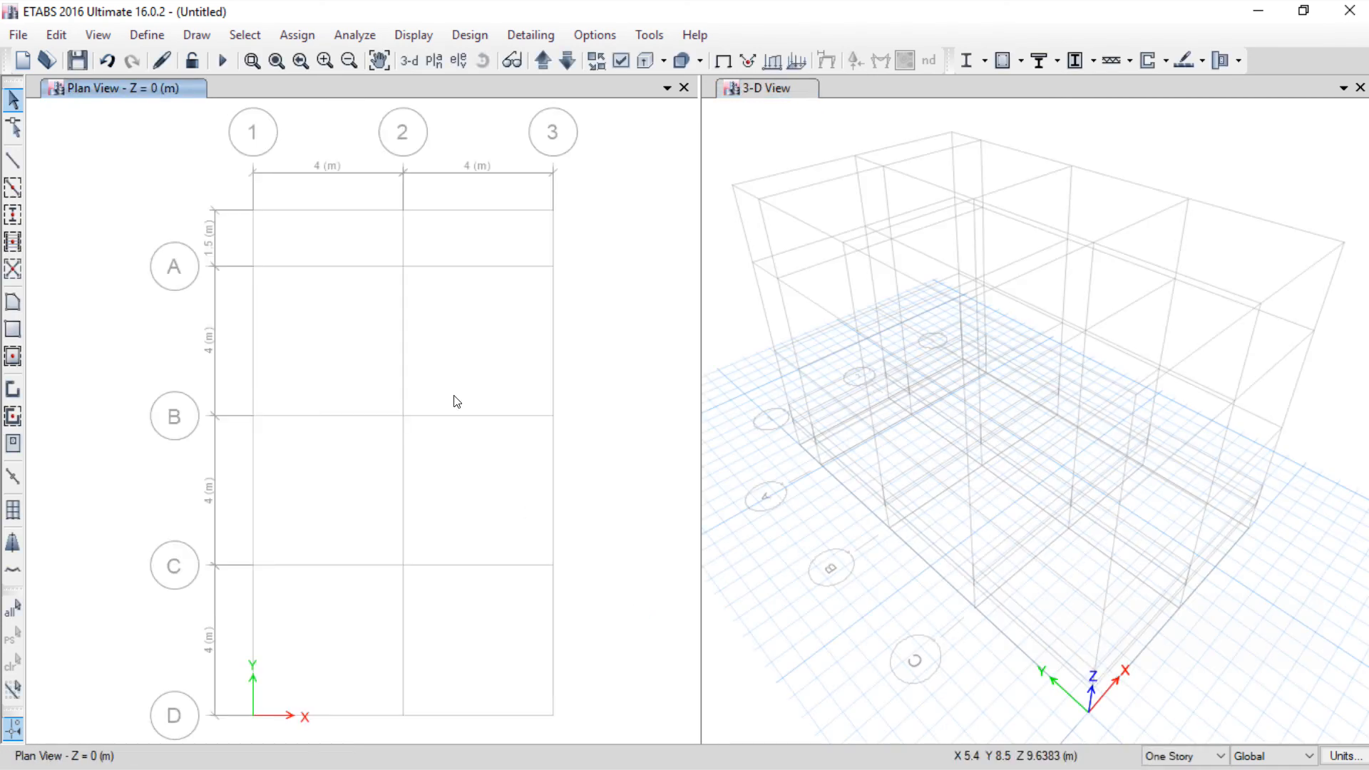
click(82, 61)
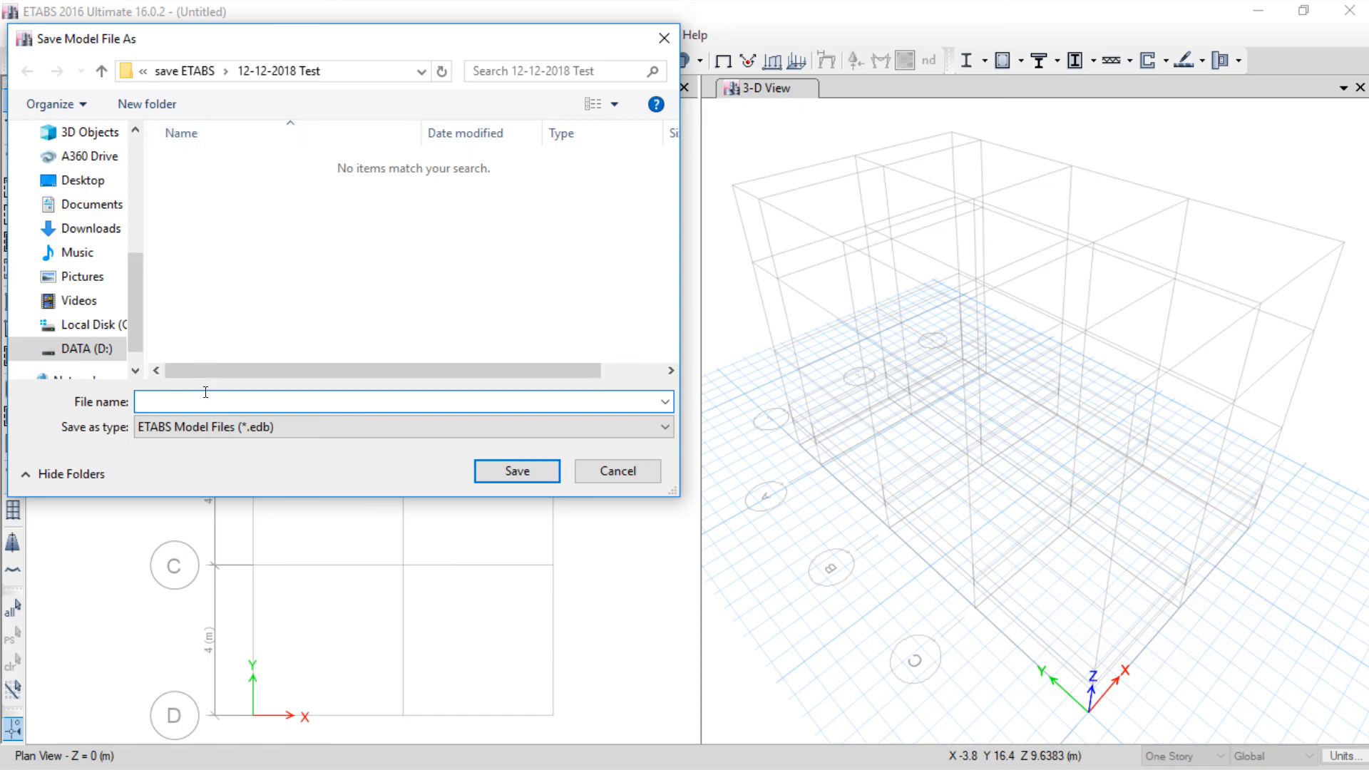
text(T)
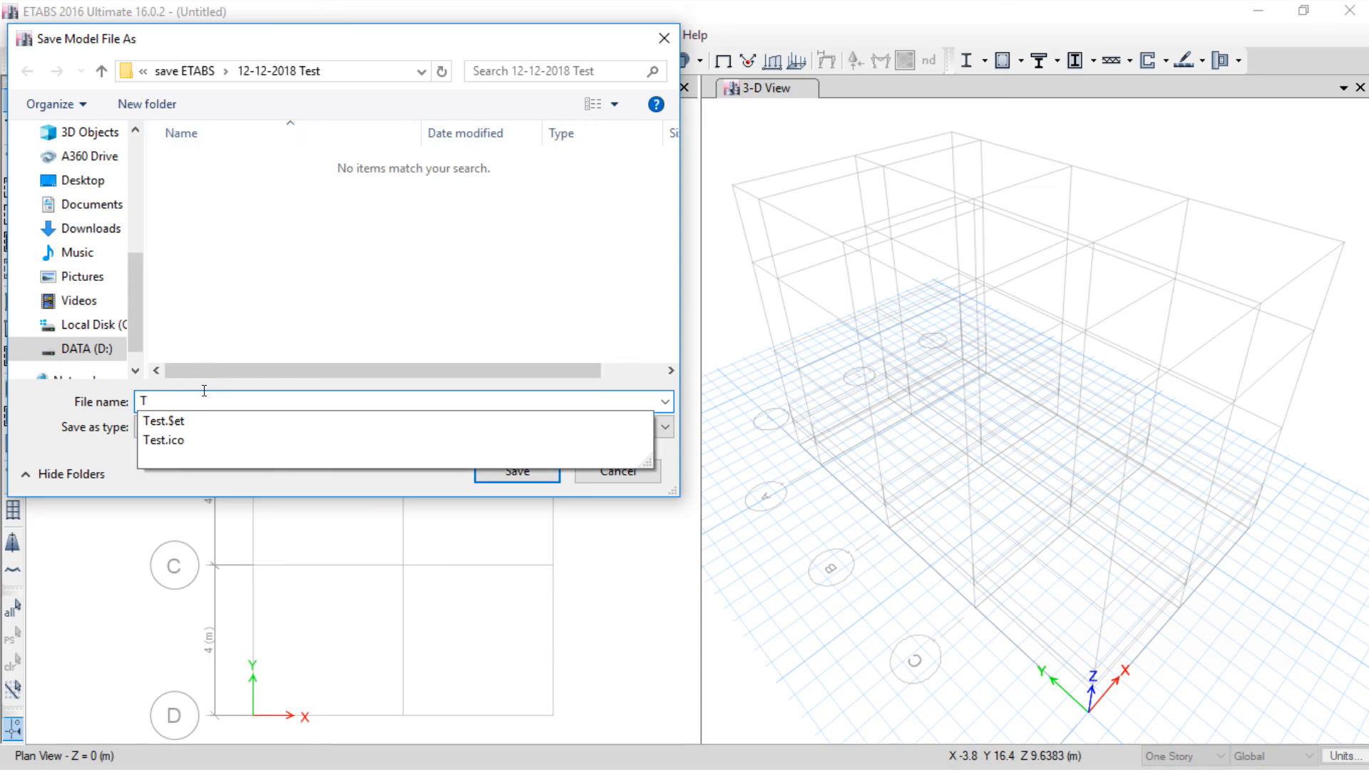
text(est)
click(286, 319)
click(173, 401)
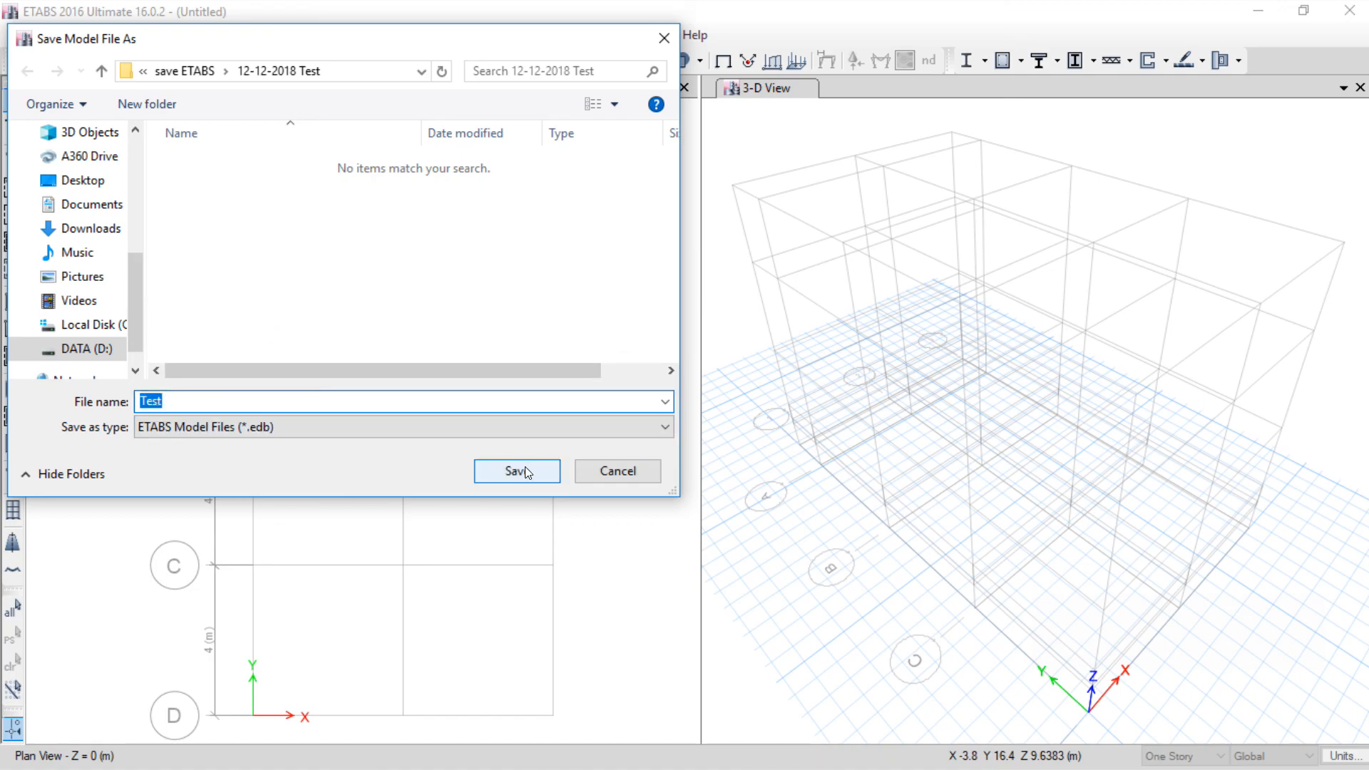
click(523, 471)
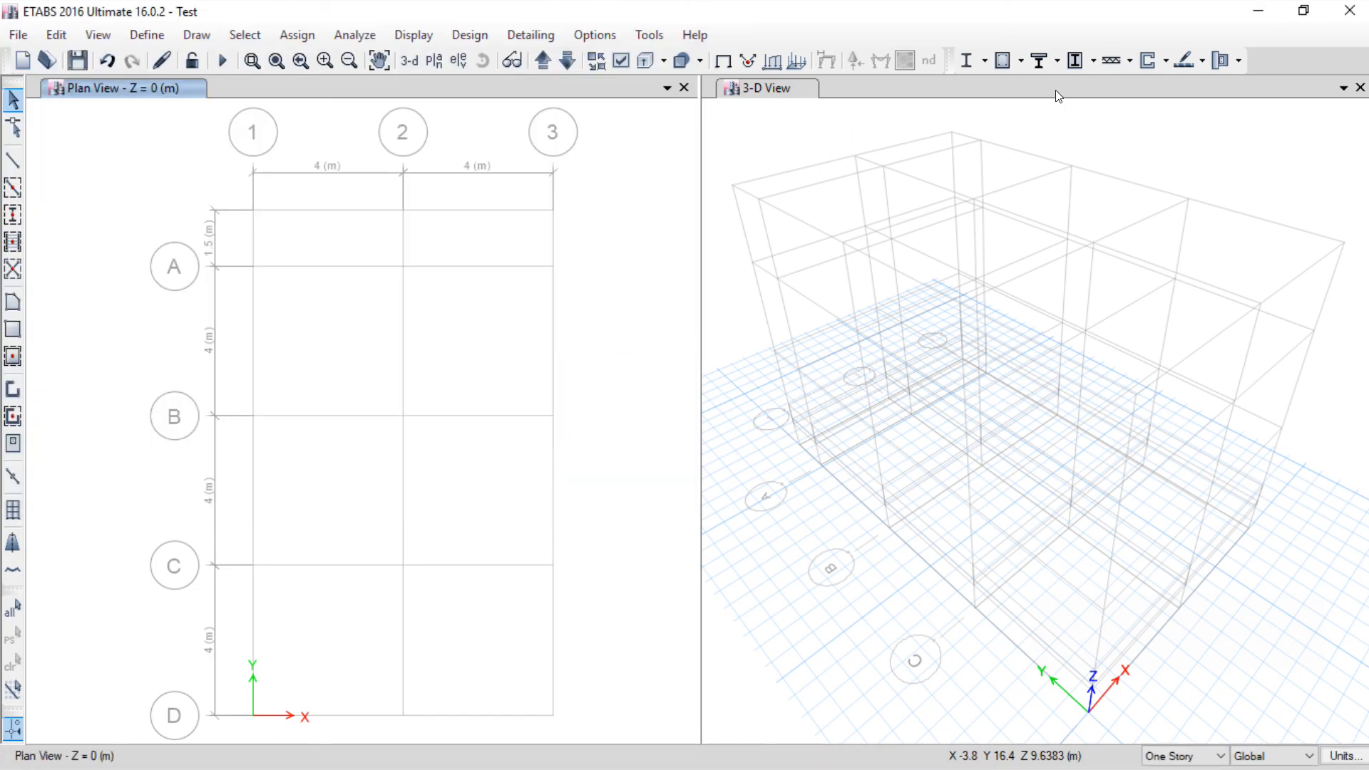
click(140, 40)
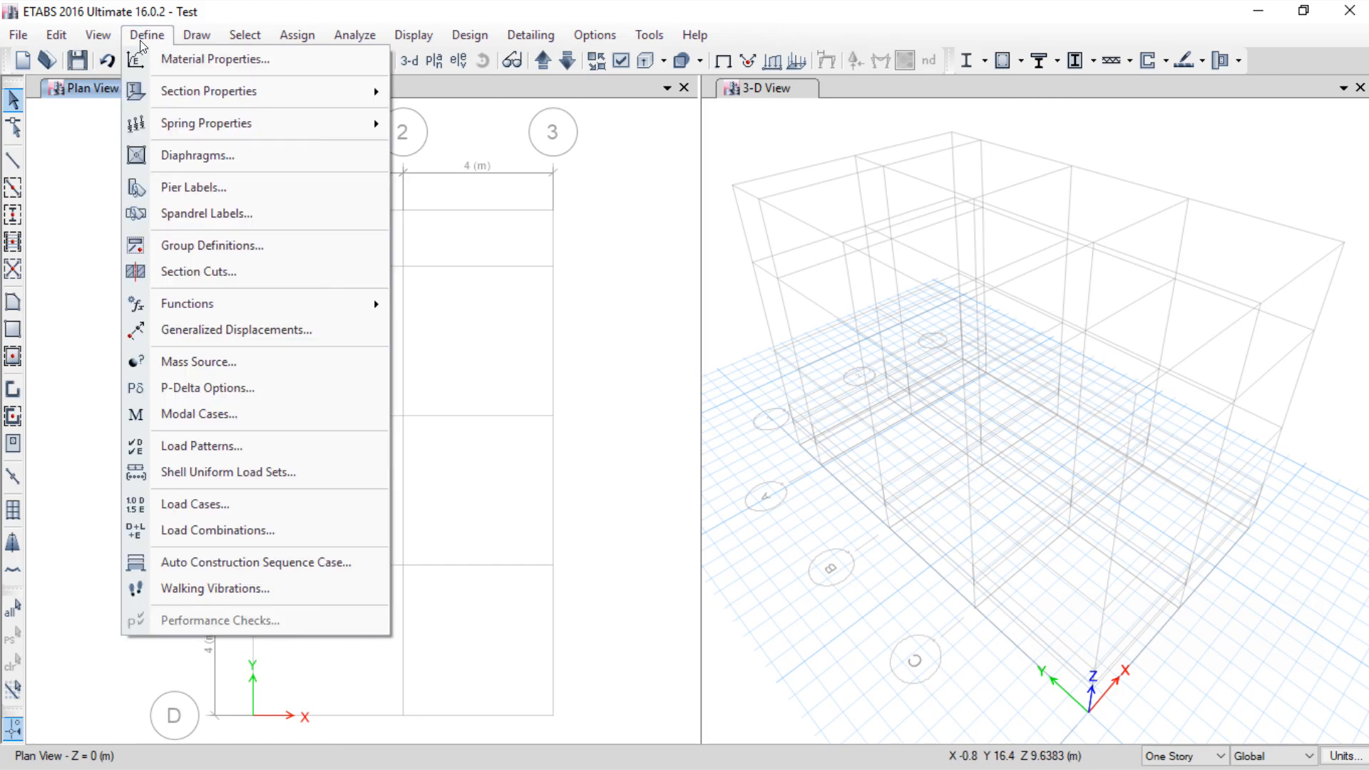
click(267, 28)
click(145, 33)
click(148, 34)
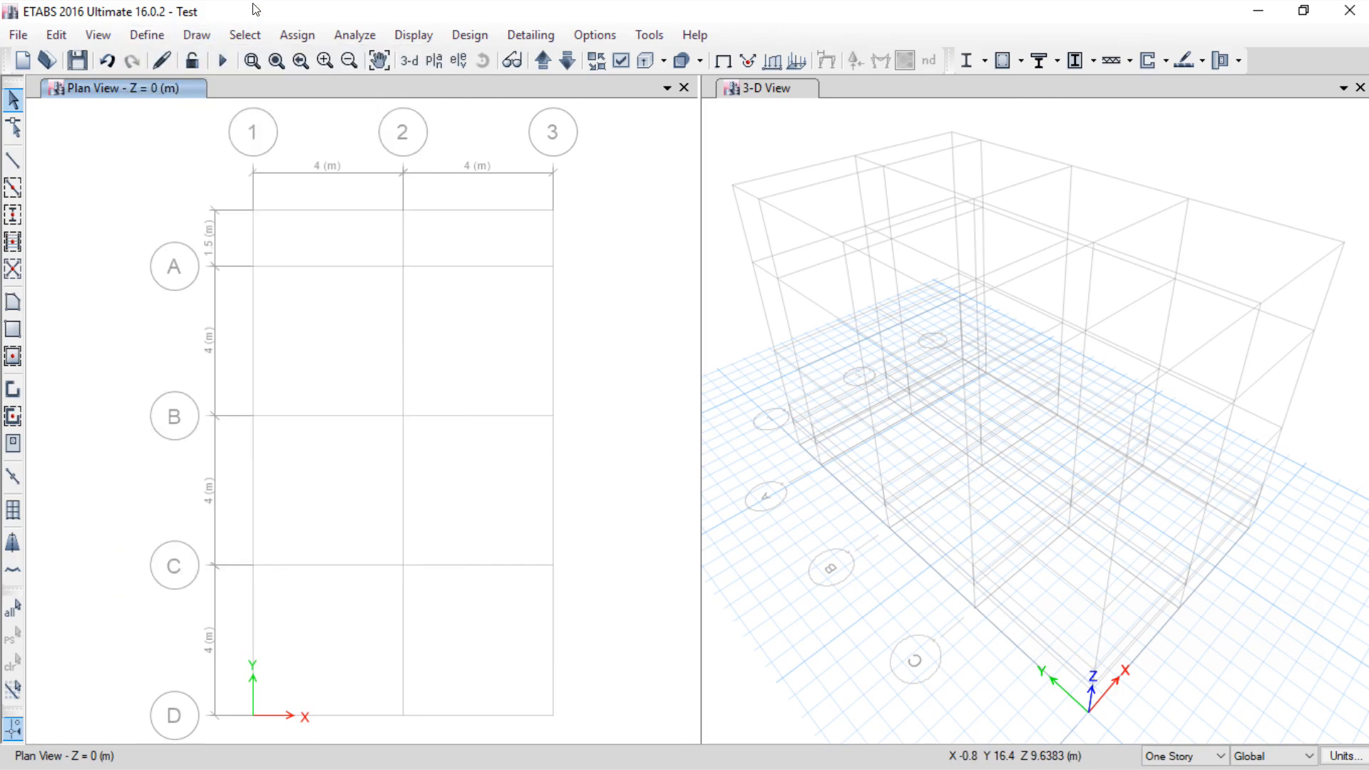